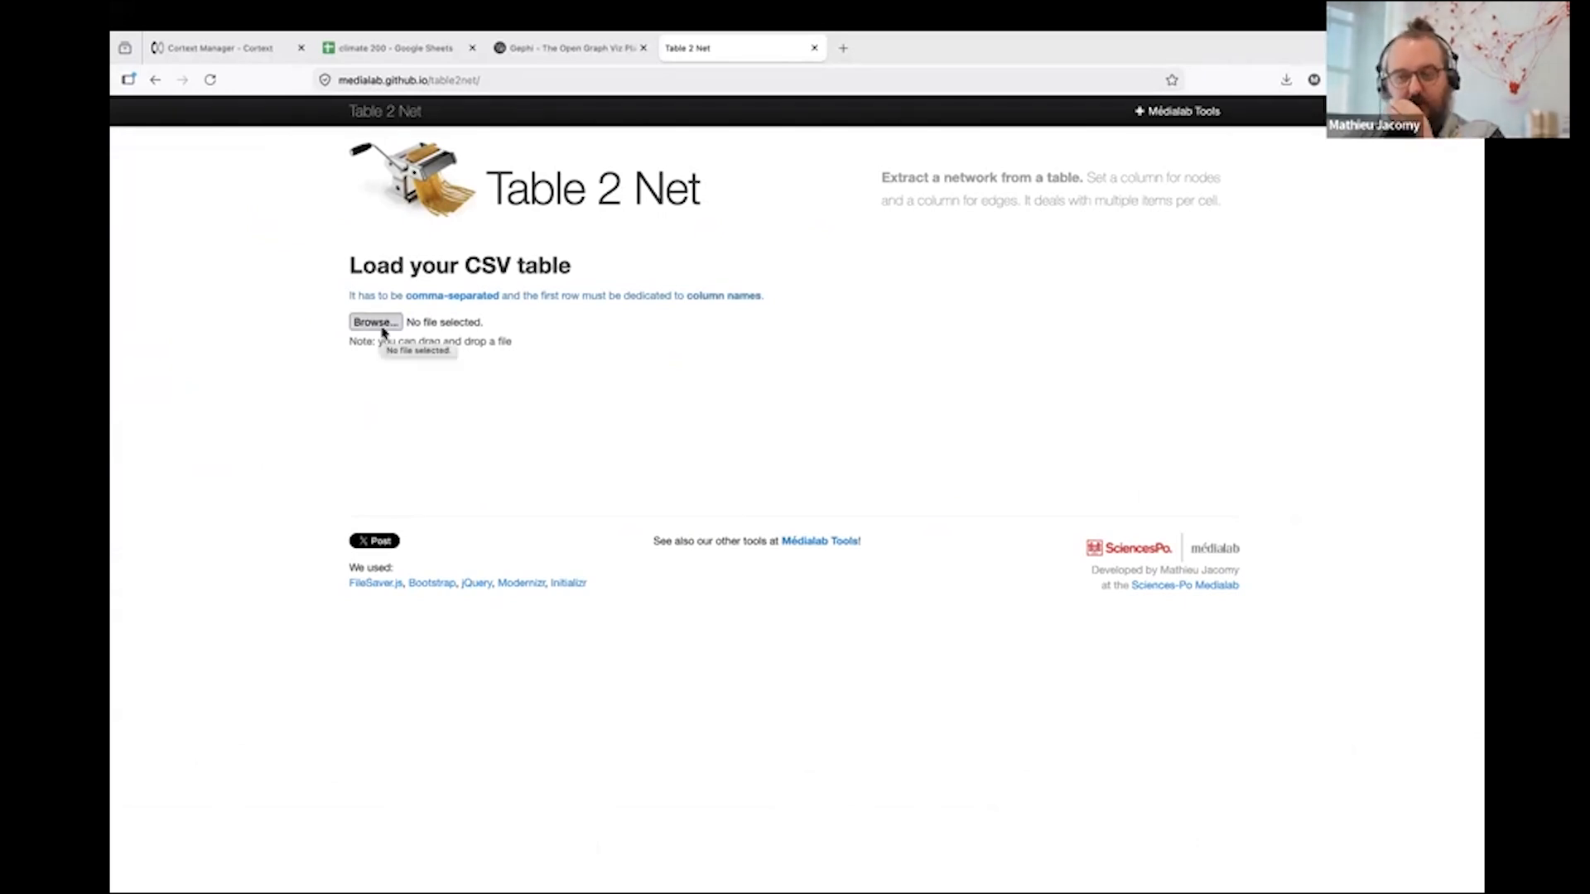
- Load the CSV table of scientific publications from disk
double_click(488, 265)
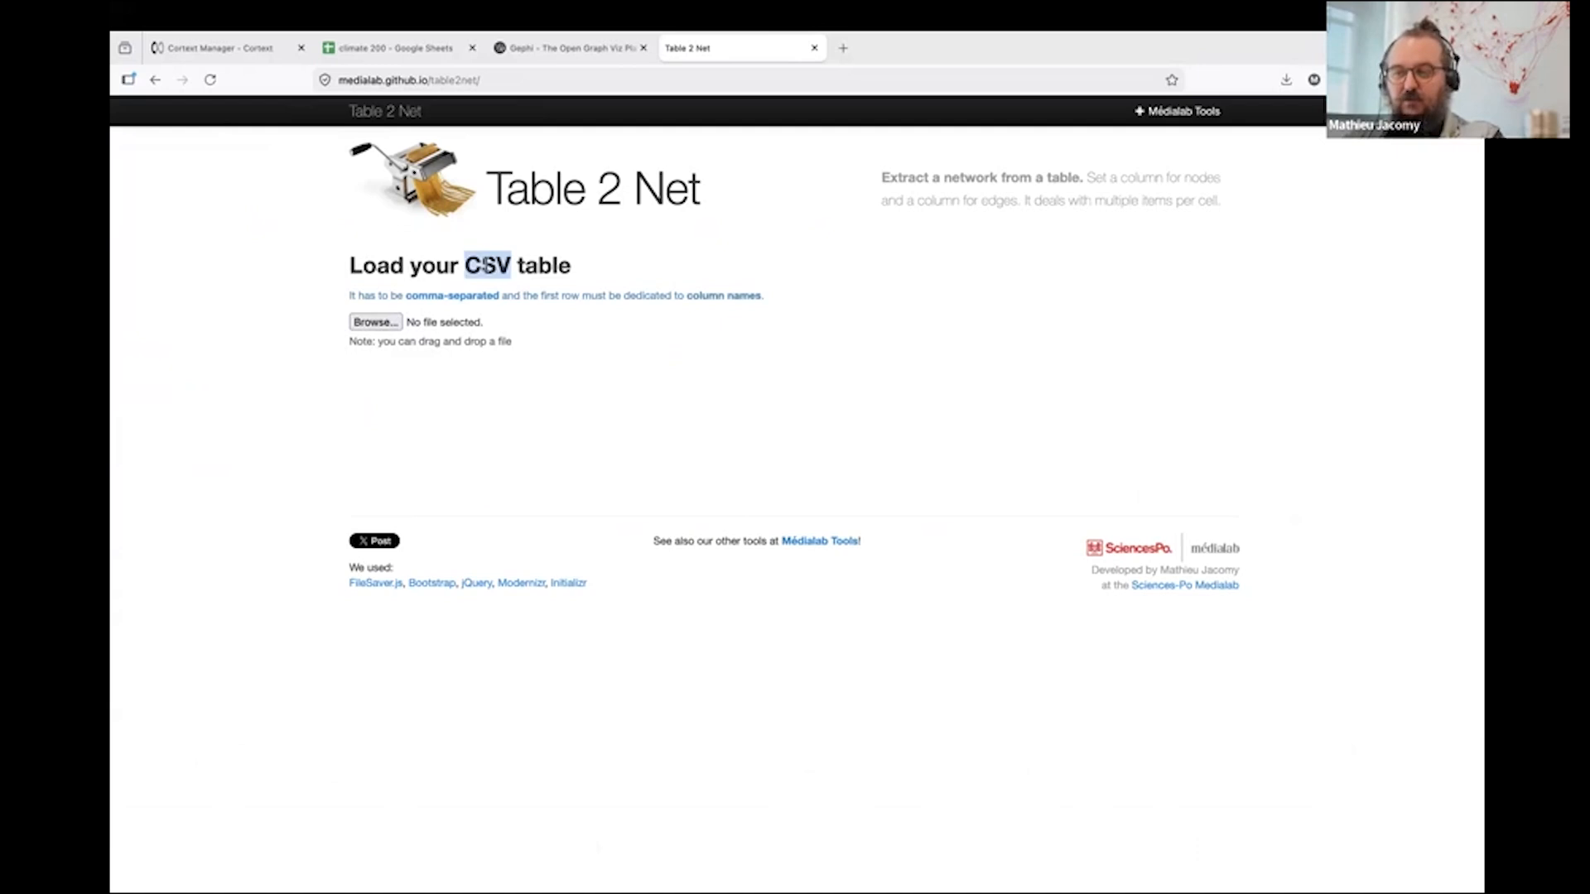
left_click_drag(515, 196, 633, 202)
left_click(638, 249)
left_click(375, 322)
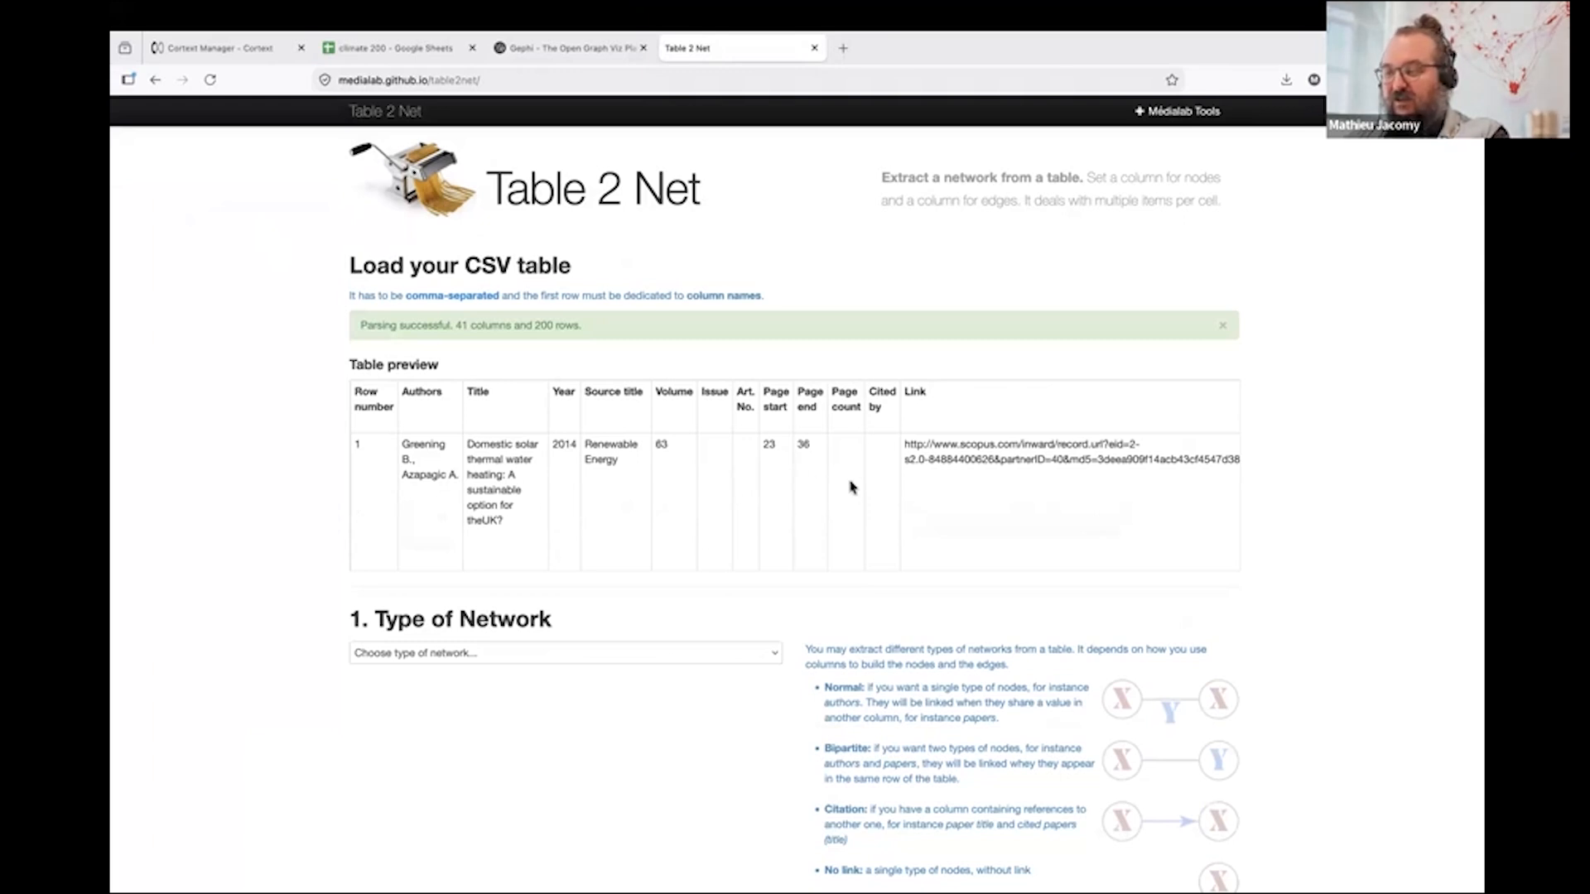
- Examine the table preview, checking how the Authors, Title, Abstract and Author Keywords columns are filled in
scroll(766, 545, "right", 3)
scroll(766, 544, "right", 5)
scroll(569, 522, "left", 10)
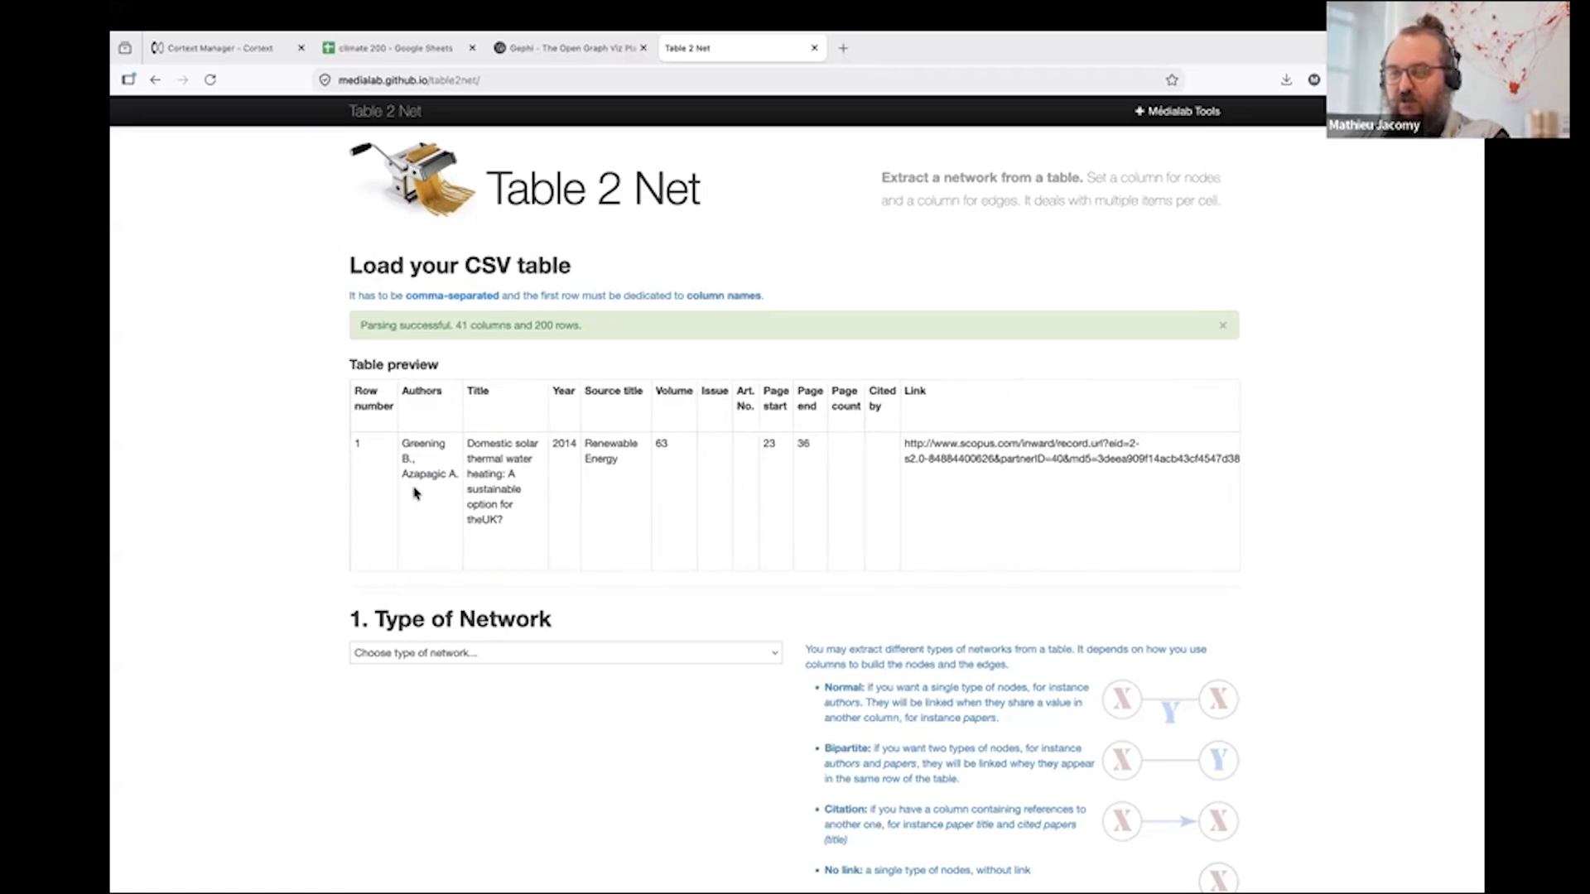
scroll(424, 430, "down", 3)
scroll(419, 451, "up", 3)
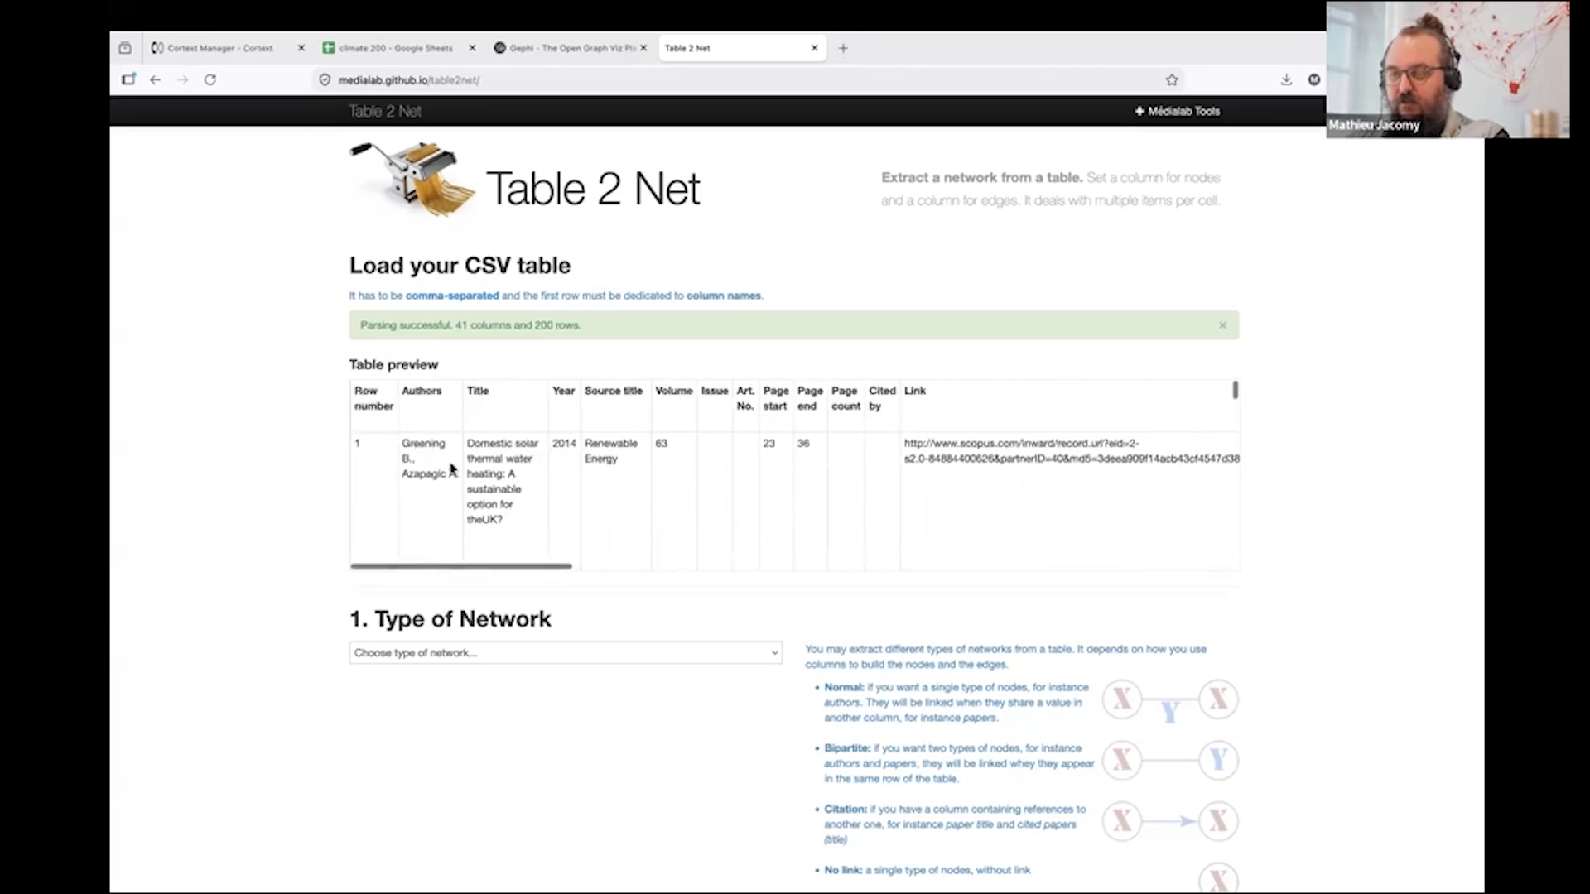
scroll(758, 523, "right", 10)
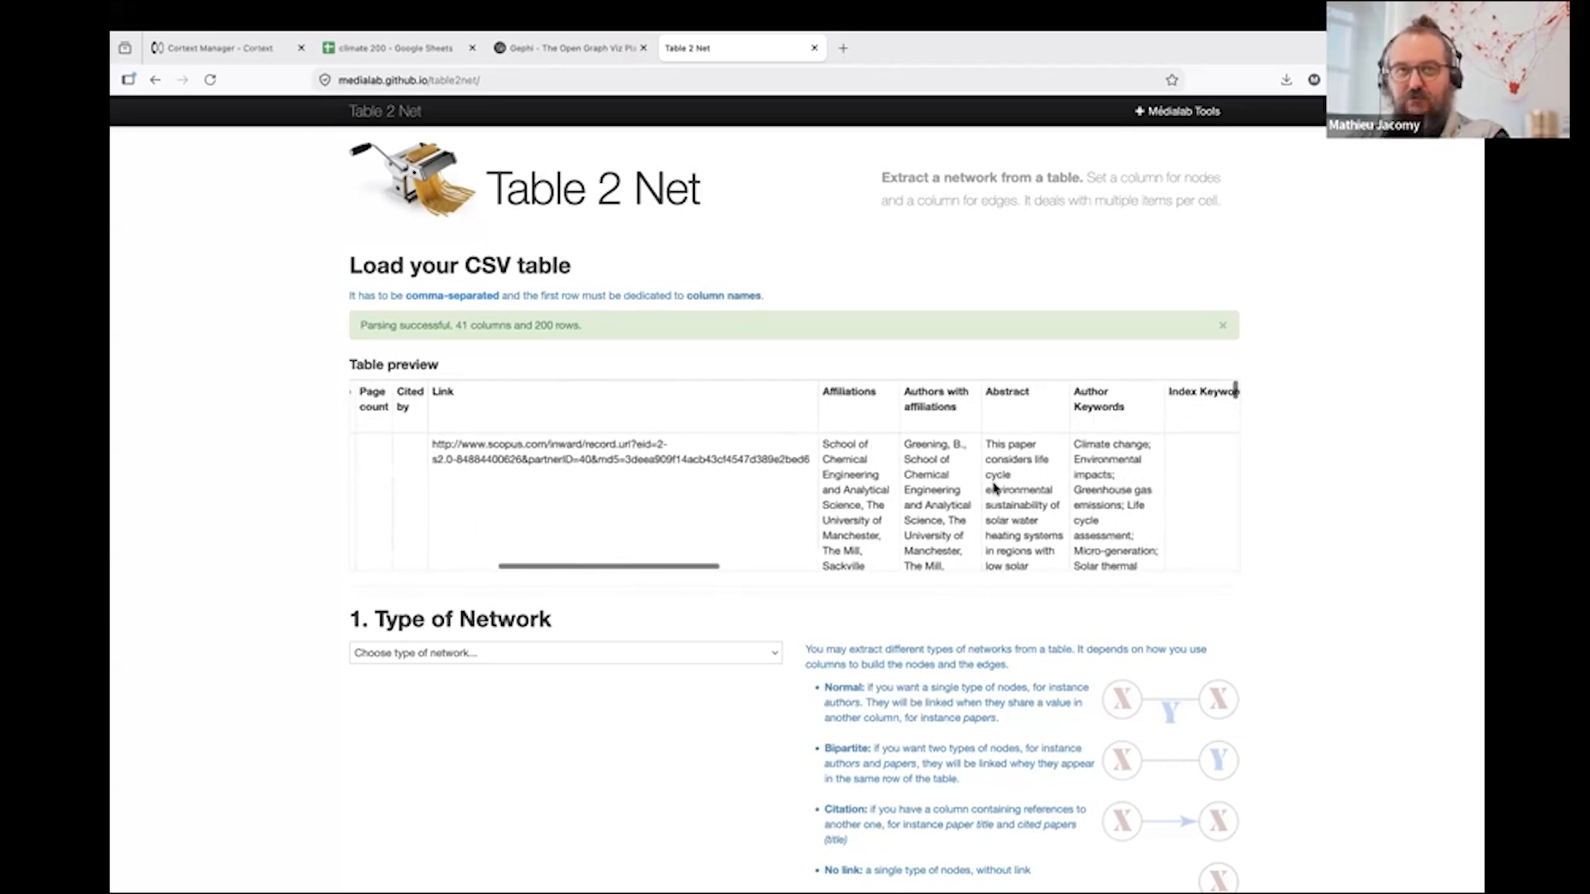
scroll(996, 489, "right", 5)
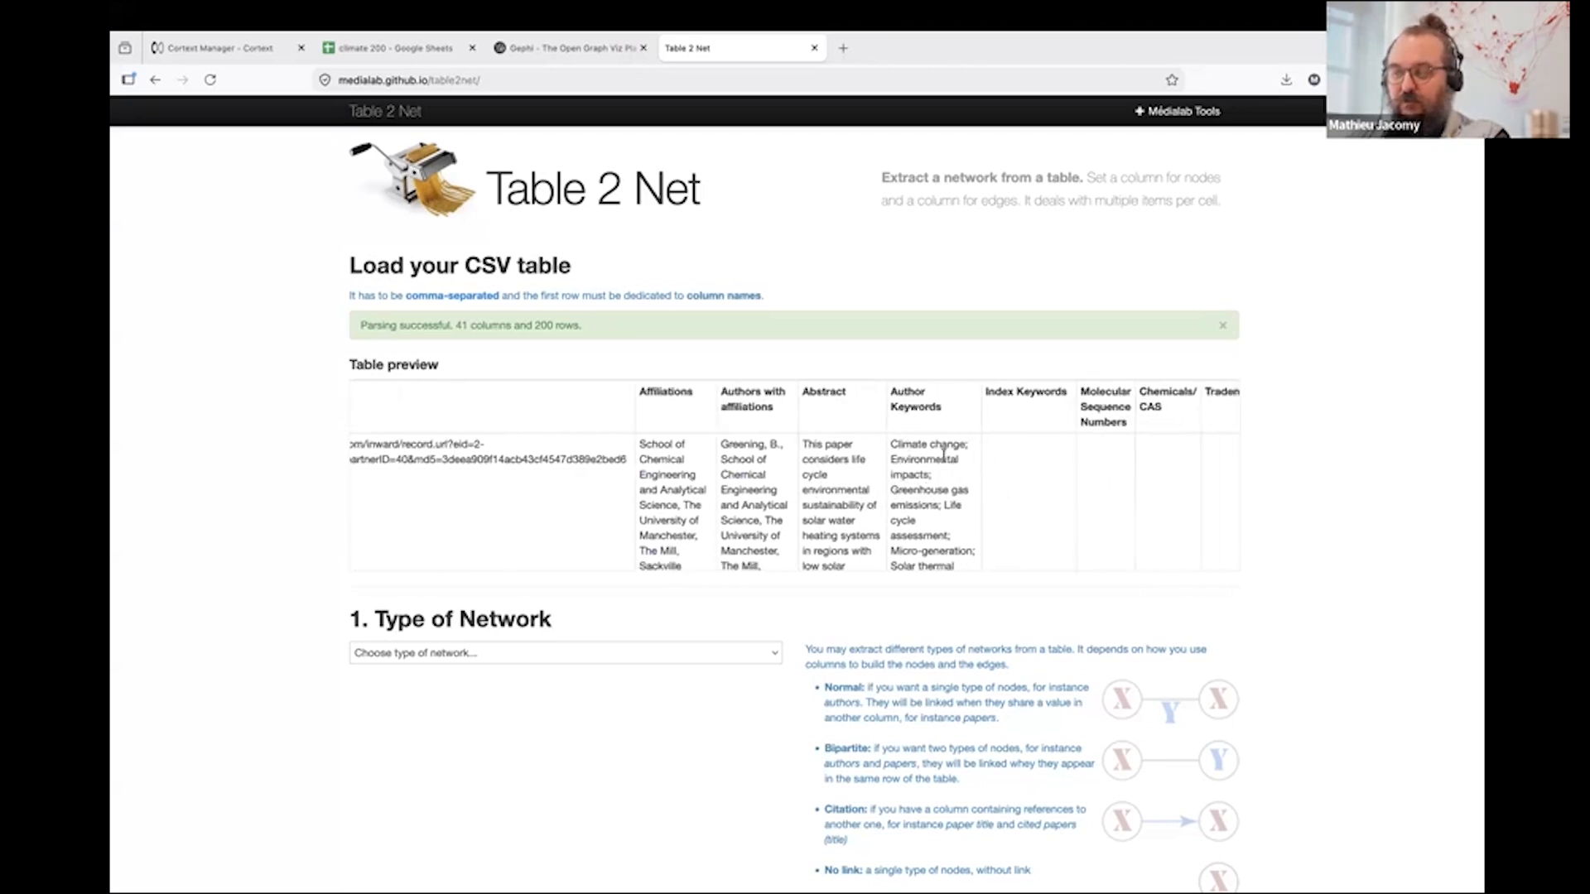
scroll(944, 463, "right", 3)
scroll(940, 494, "down", 2)
scroll(940, 494, "down", 3)
scroll(940, 494, "up", 5)
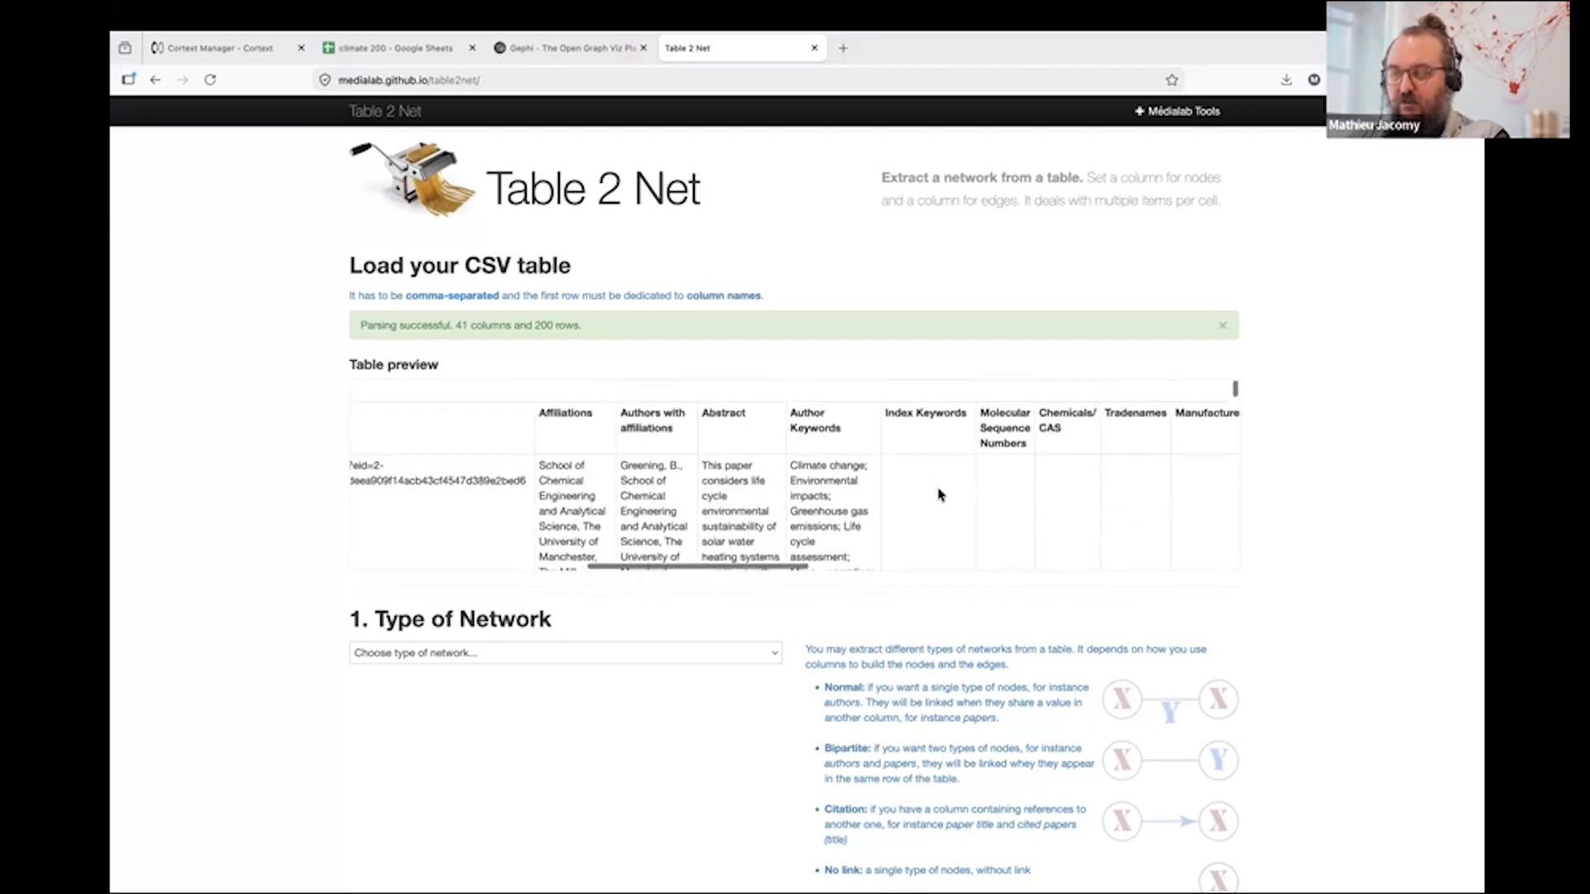
scroll(940, 495, "down", 4)
scroll(921, 547, "up", 2)
scroll(921, 533, "up", 2)
scroll(907, 523, "down", 5)
scroll(907, 524, "down", 8)
scroll(904, 517, "down", 8)
scroll(905, 518, "down", 8)
scroll(905, 524, "down", 3)
scroll(905, 524, "up", 10)
scroll(905, 524, "up", 10)
scroll(728, 464, "left", 10)
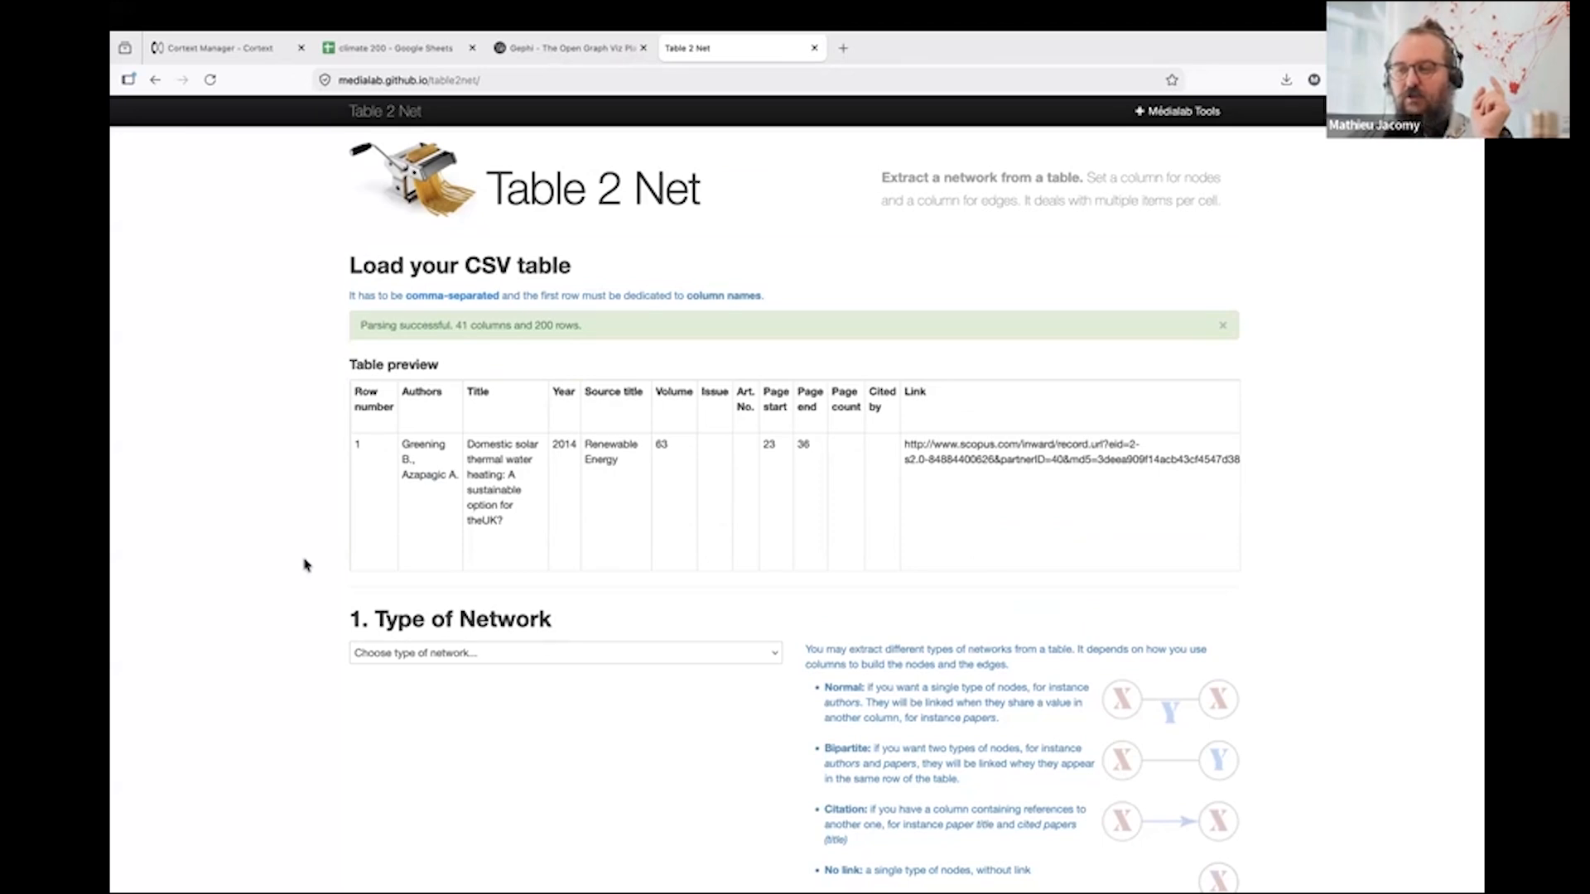
- Set the type of network to Normal (one type of node)
scroll(304, 566, "down", 3)
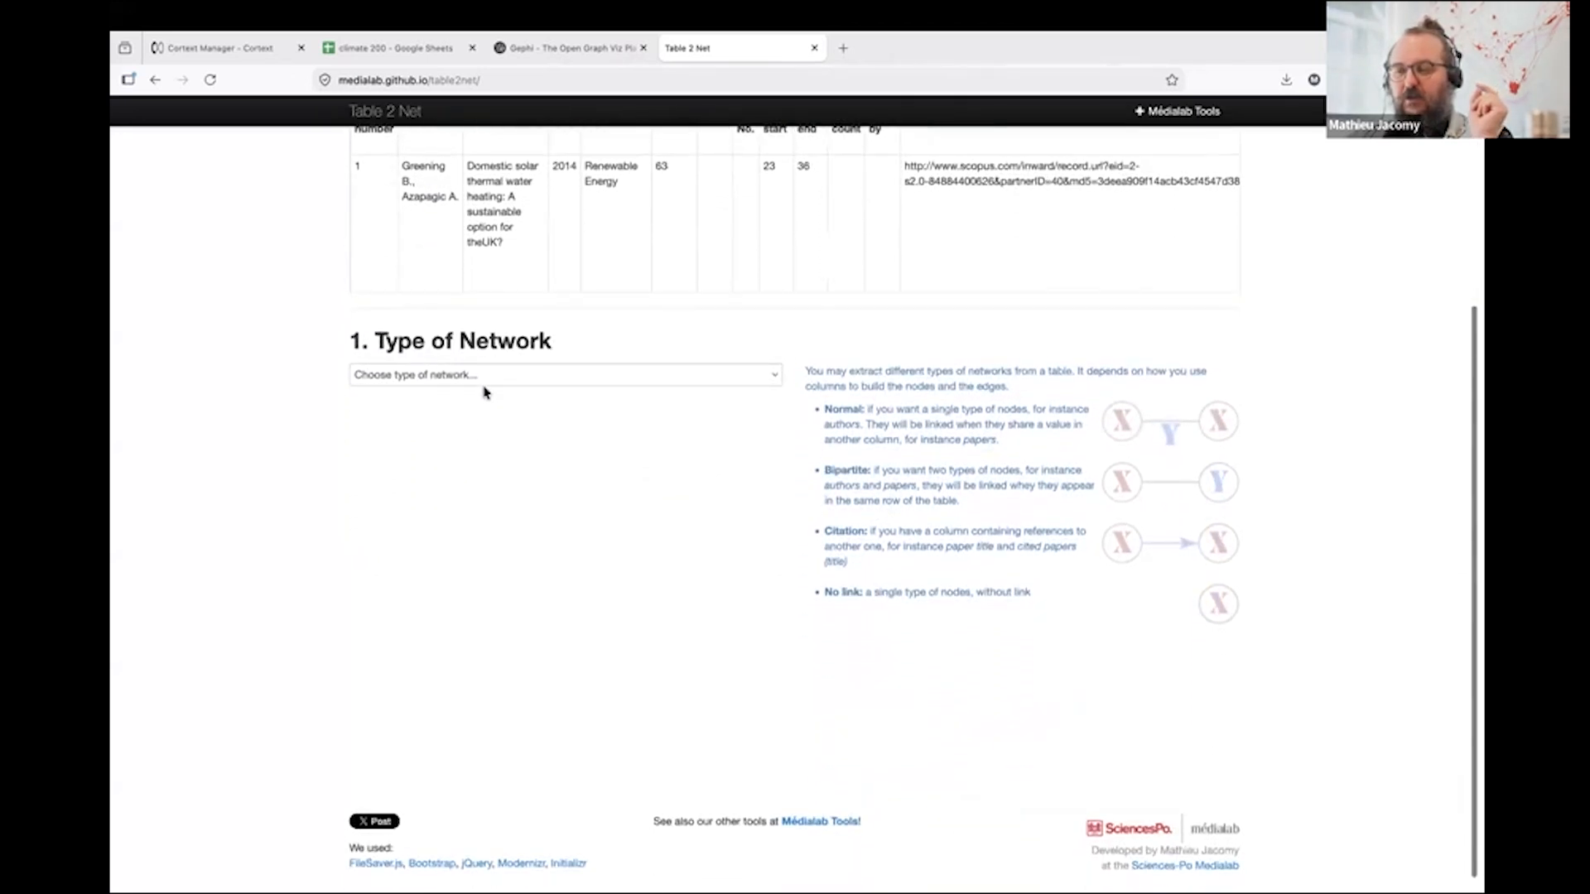
left_click(486, 377)
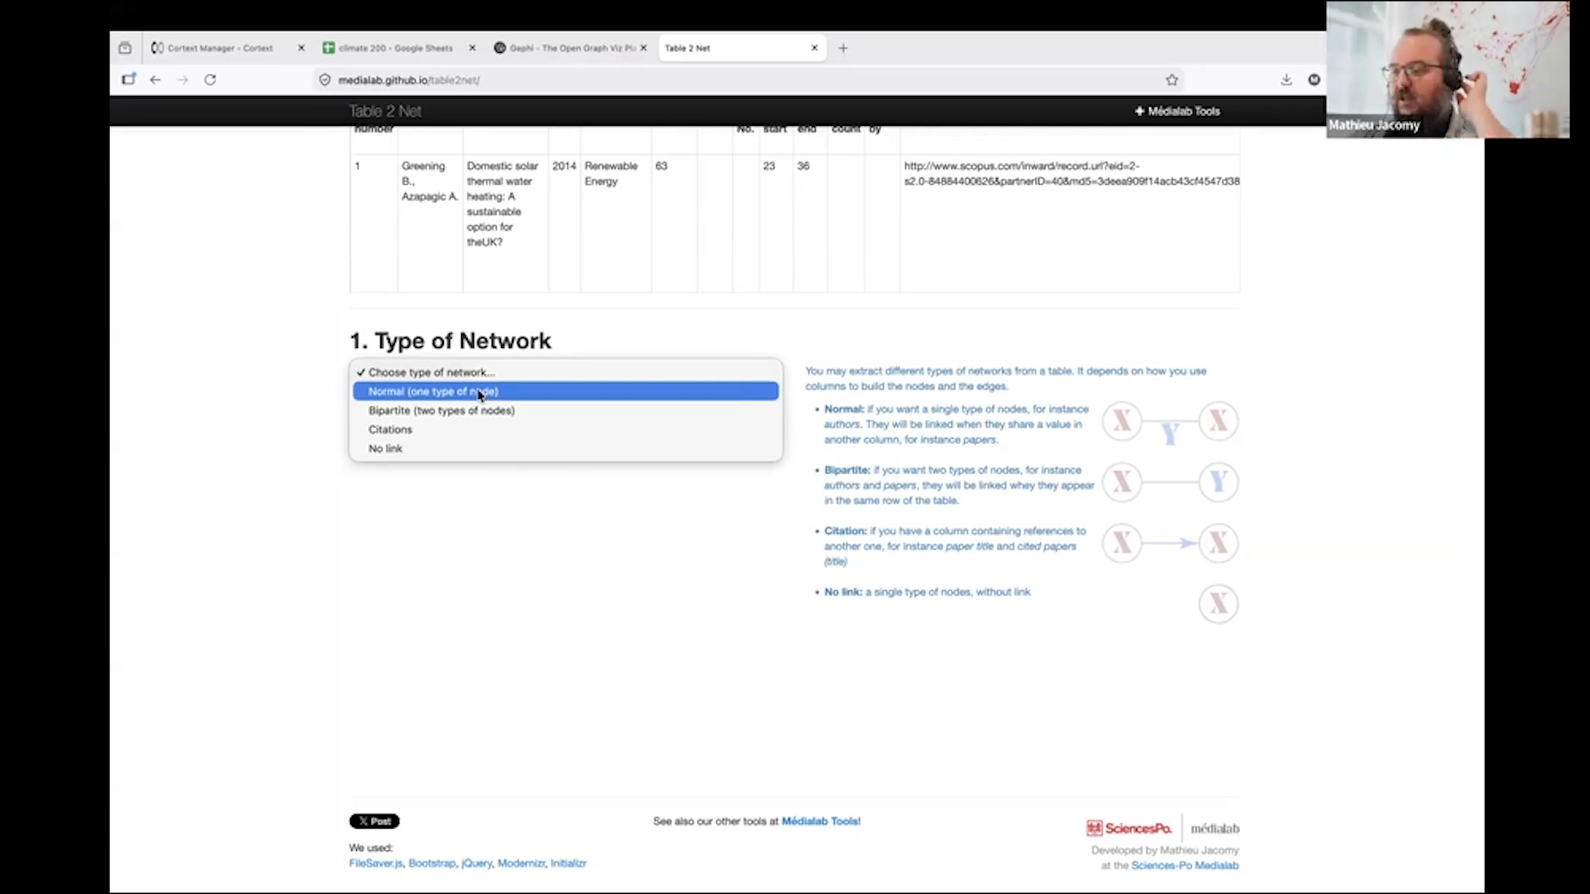
left_click(479, 395)
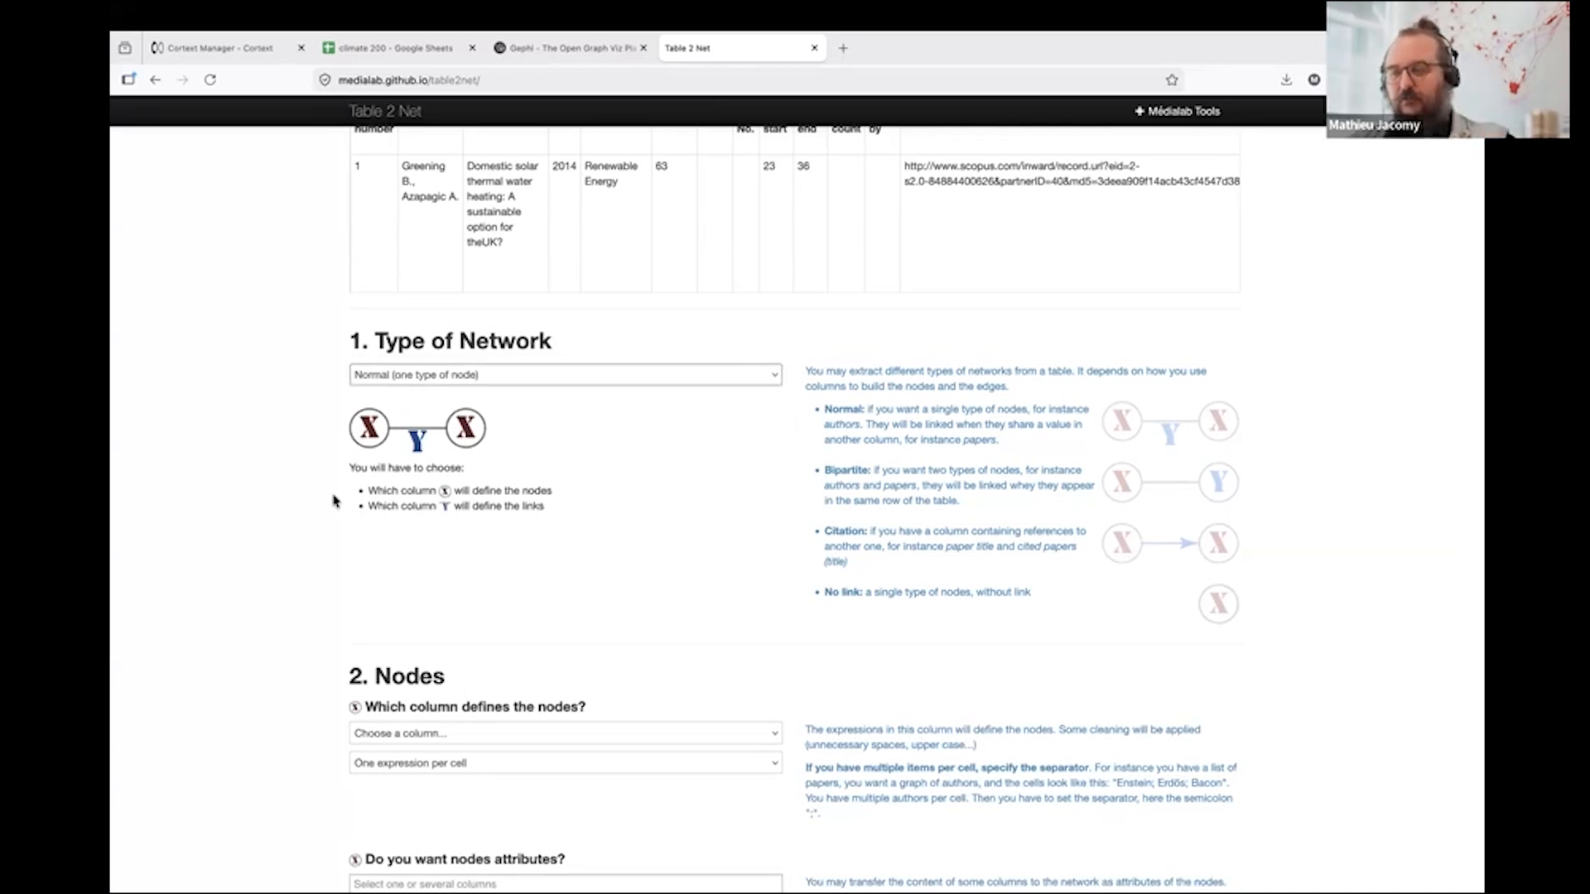
- Choose Authors as the column that defines the nodes
scroll(303, 532, "down", 2)
scroll(304, 533, "down", 1)
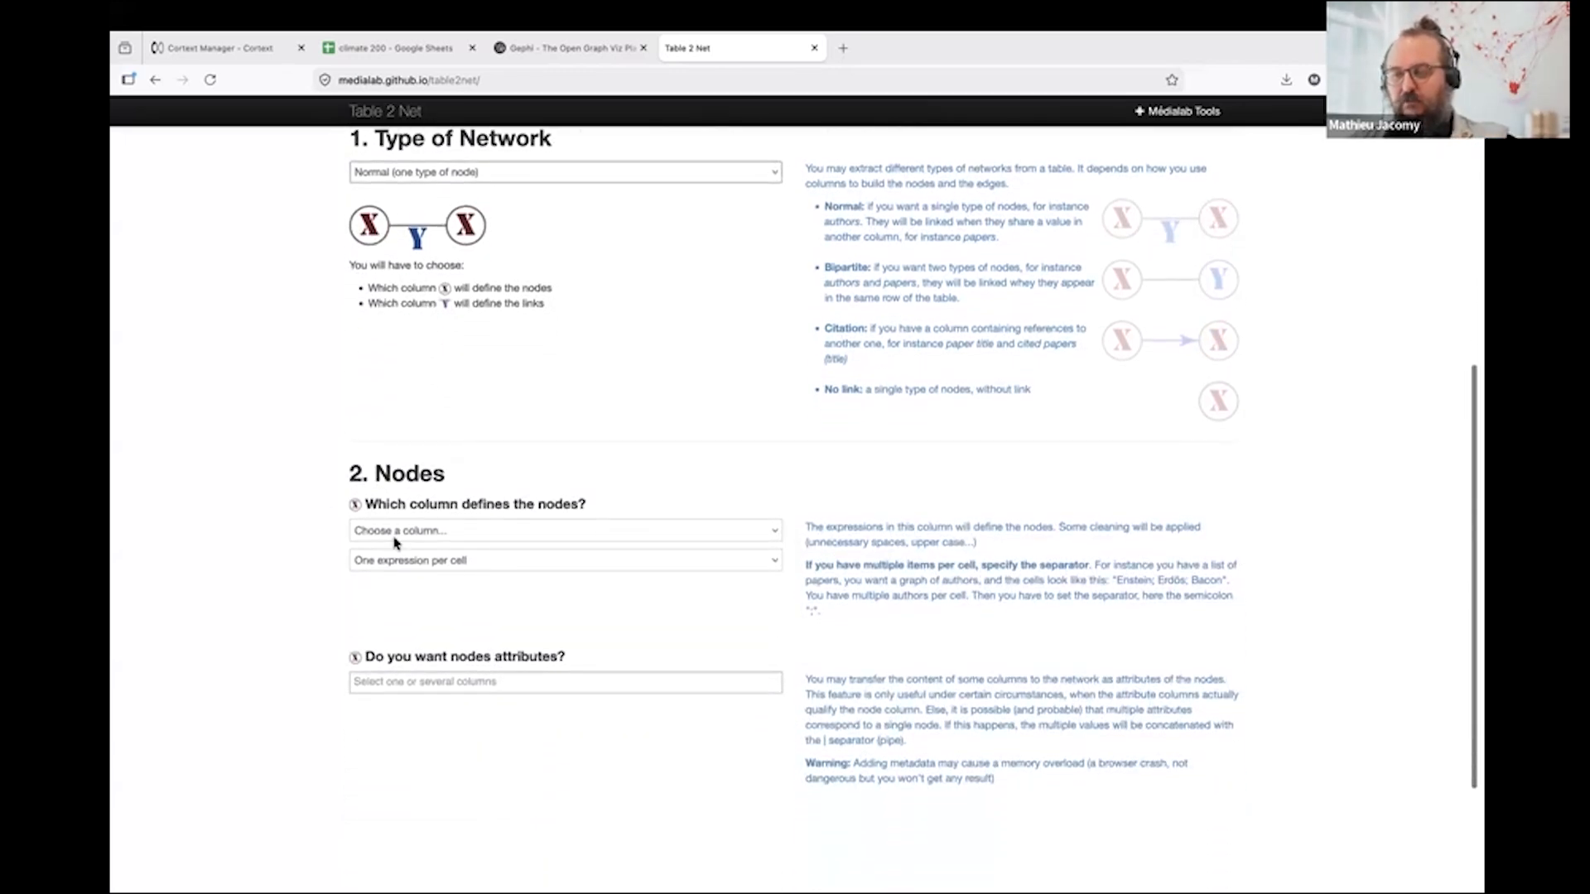
left_click(393, 530)
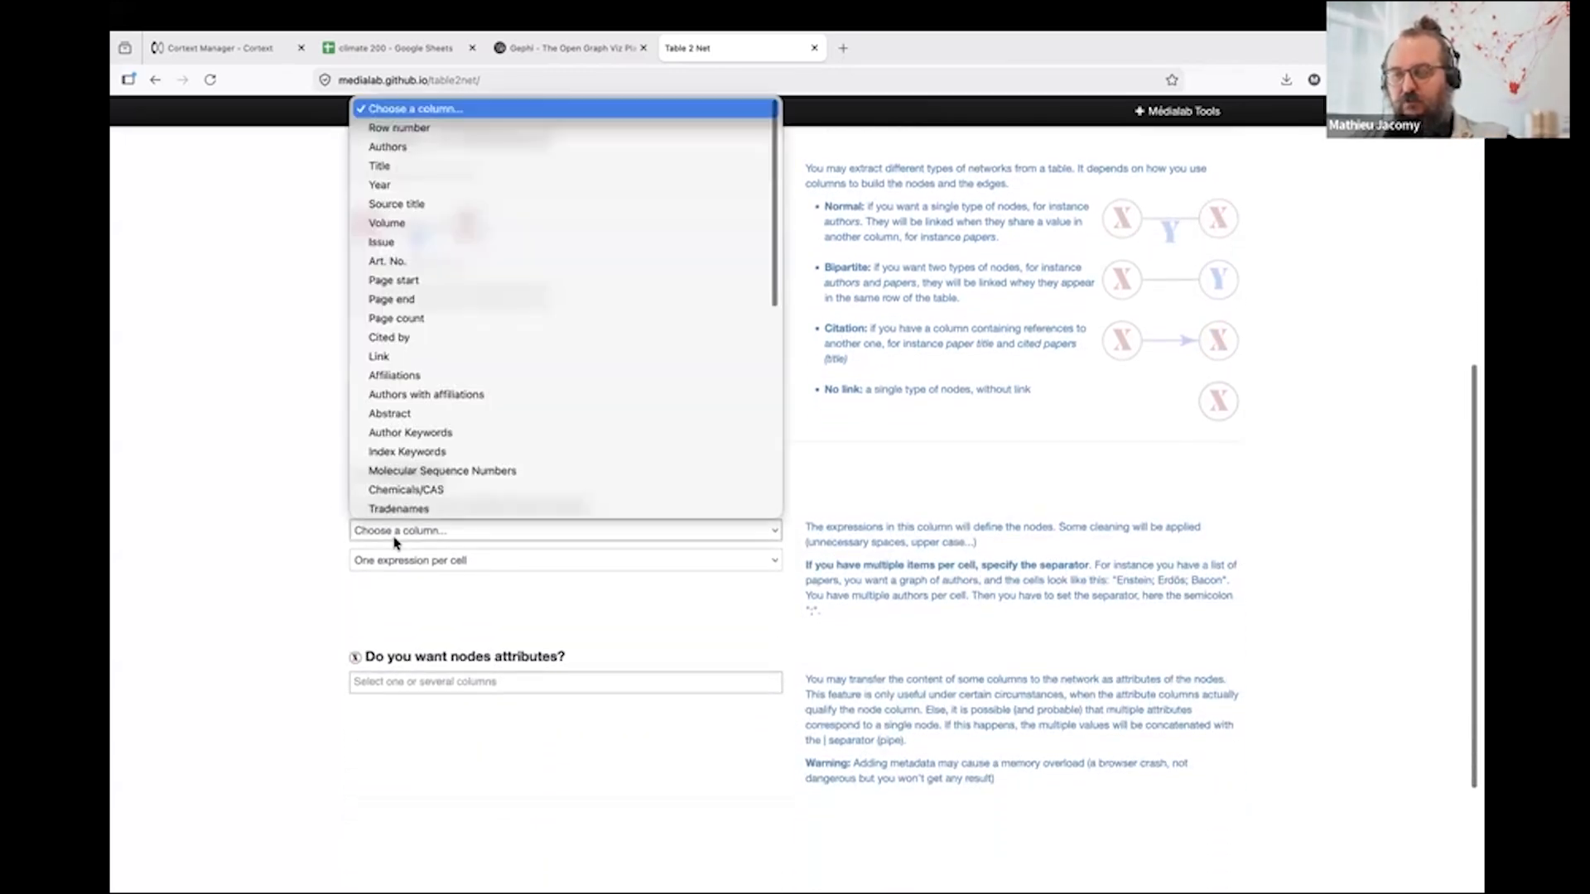
left_click(403, 155)
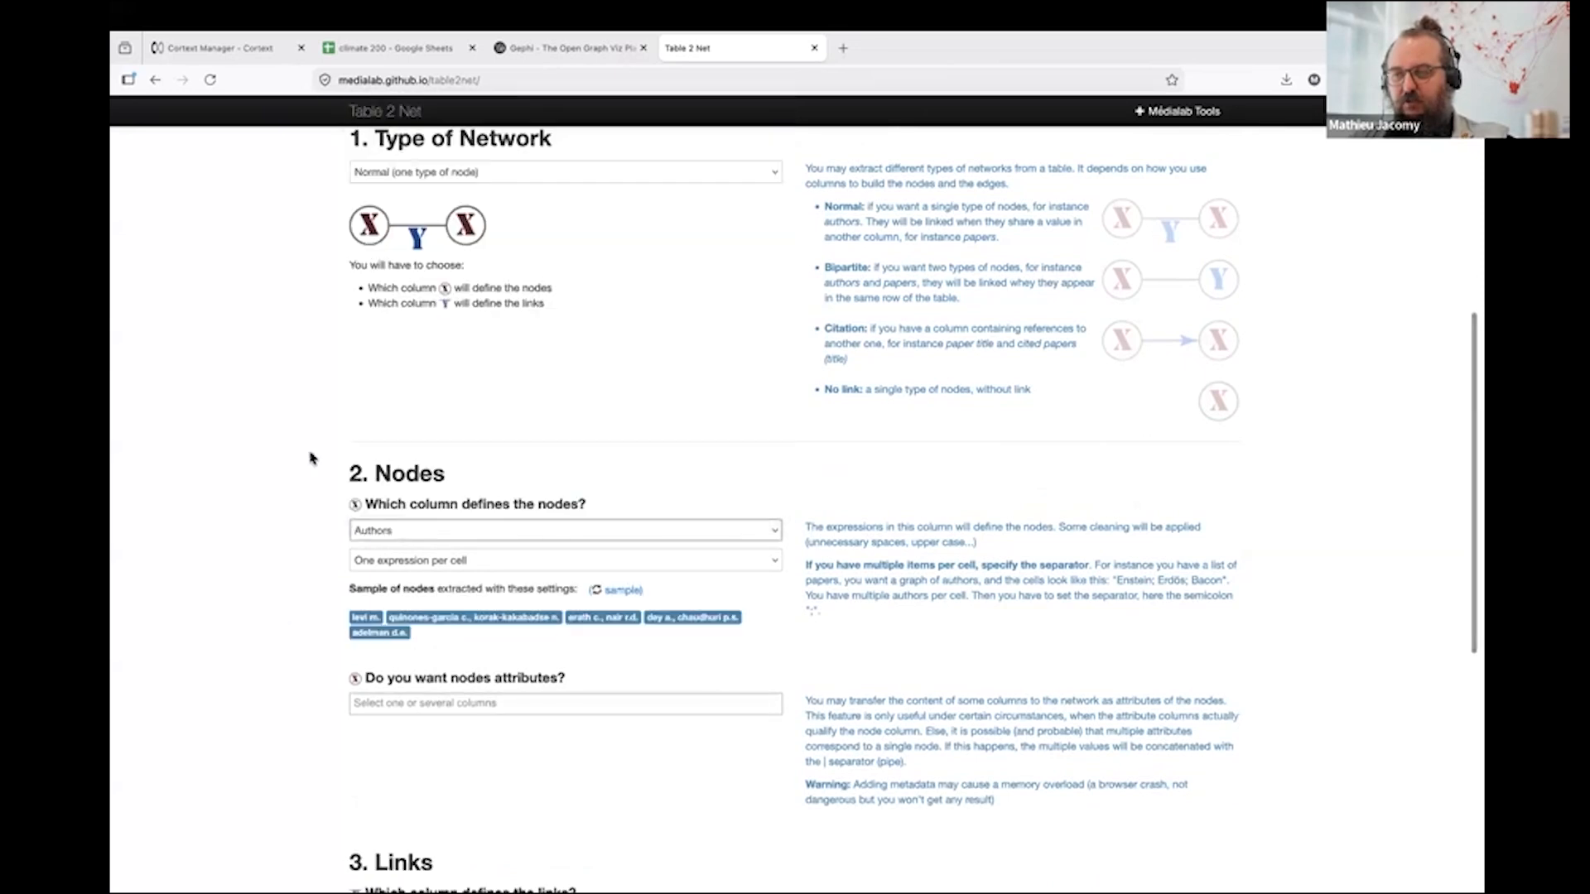
- Choose Title as the column that defines the links
scroll(289, 625, "down", 4)
left_click(383, 586)
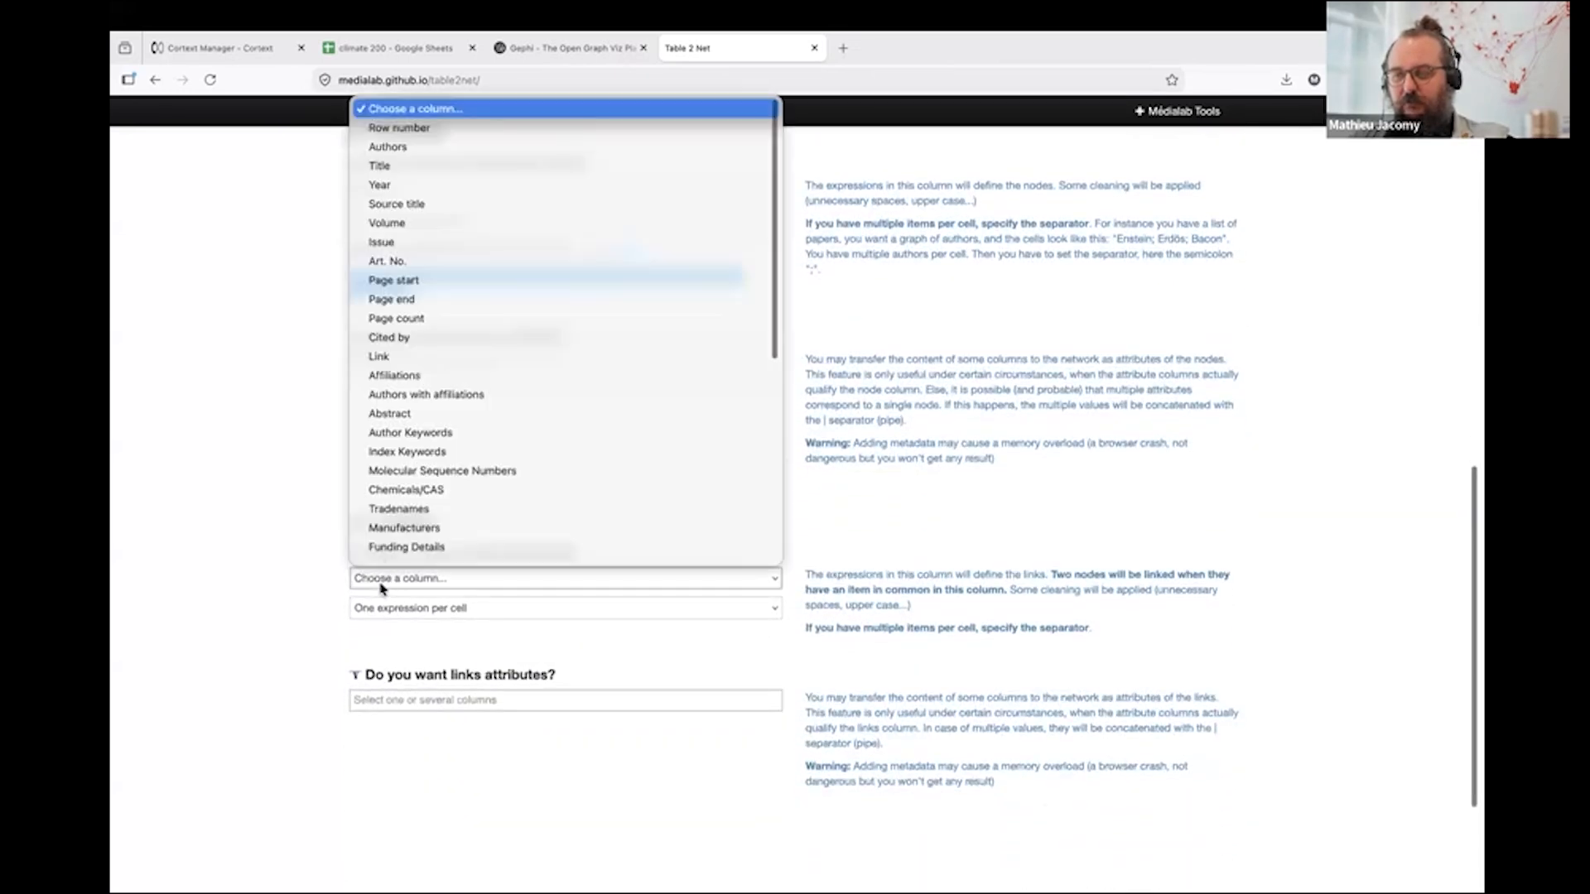
left_click(444, 167)
- Refresh the sample of nodes and examine how multiple authors are written within one cell
scroll(278, 440, "up", 2)
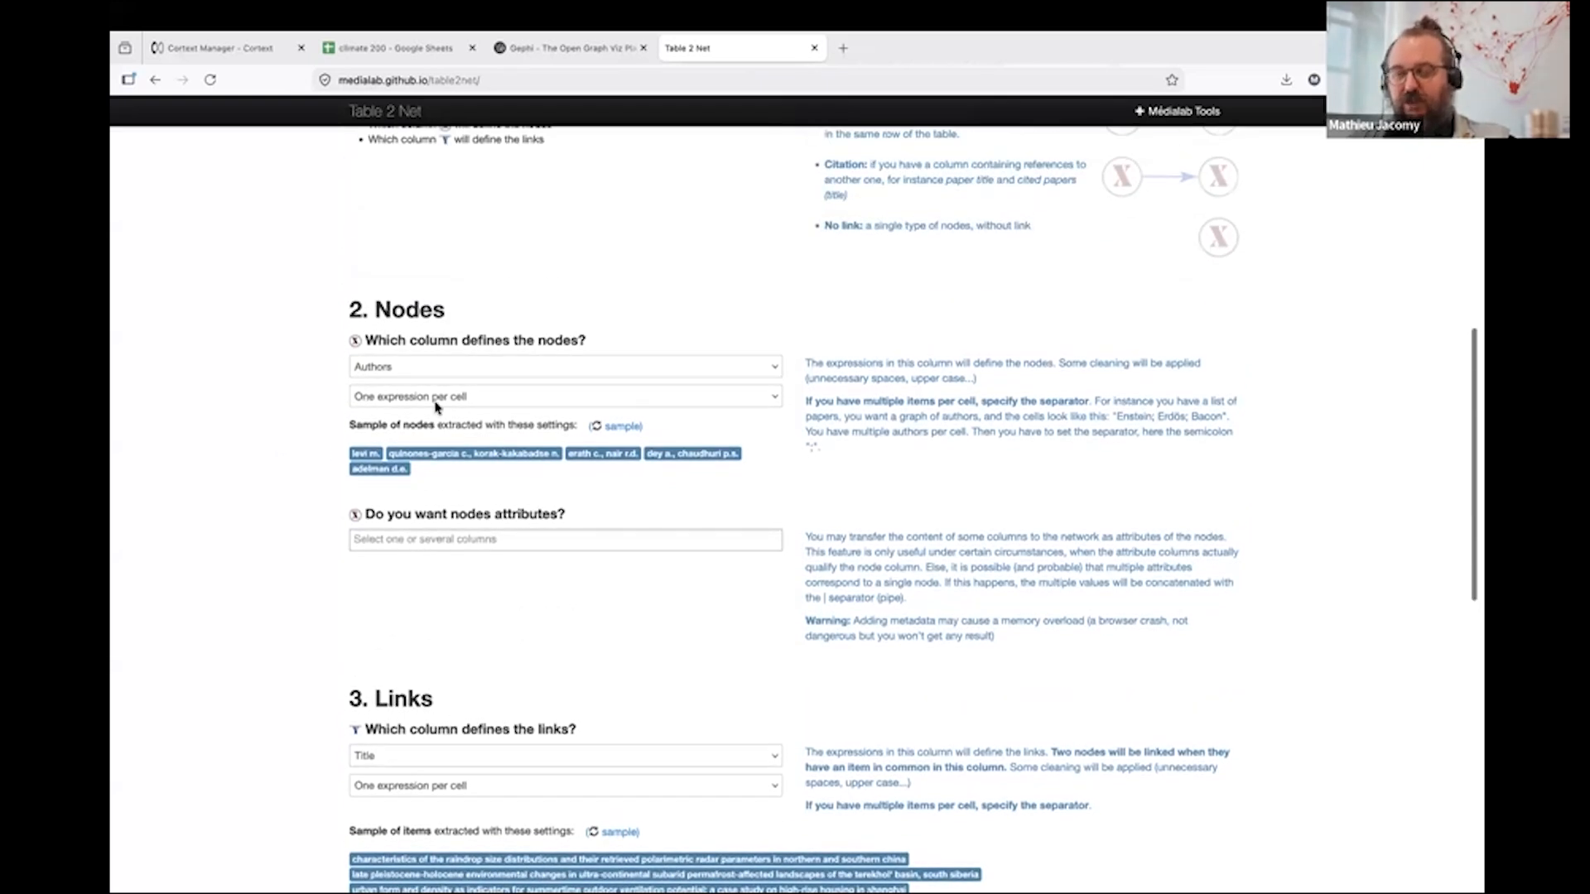
scroll(436, 407, "up", 5)
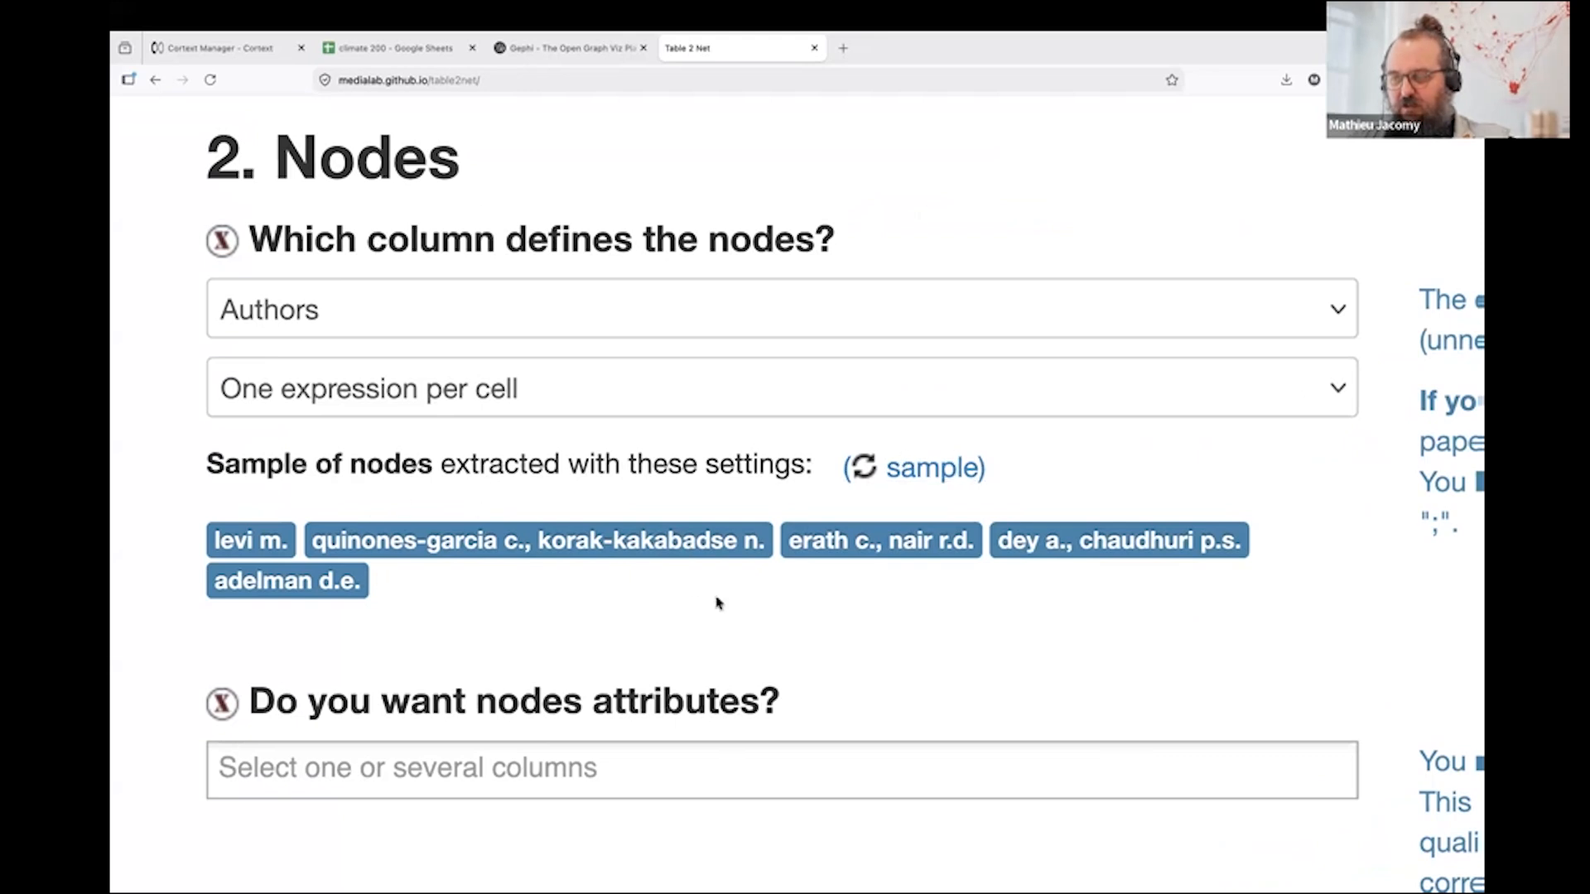
left_click(916, 470)
left_click(916, 467)
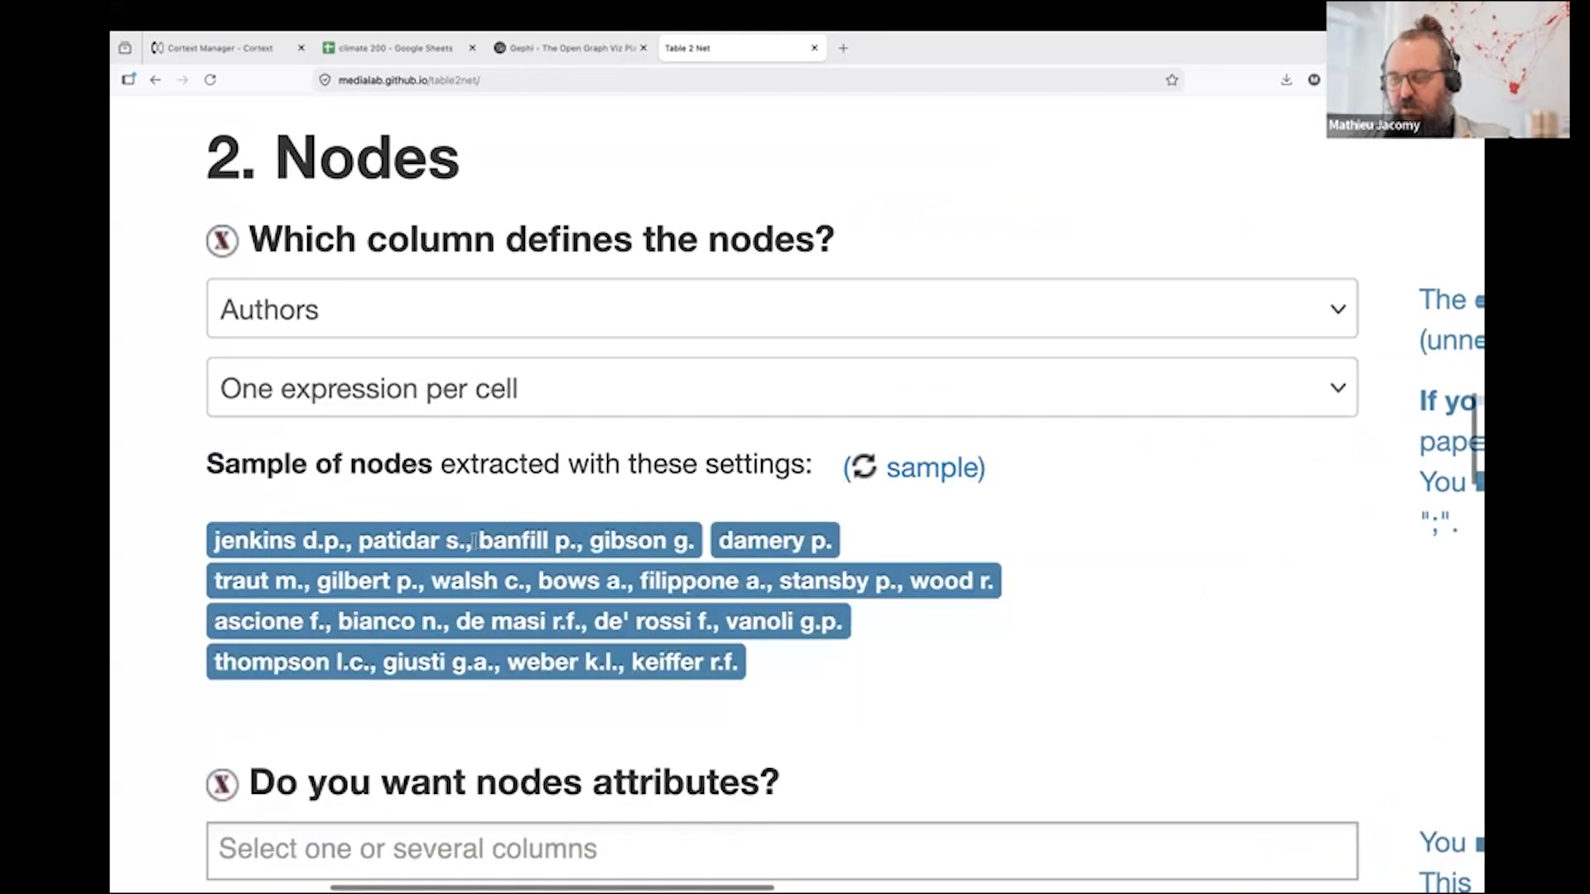
left_click_drag(212, 536, 697, 557)
left_click(615, 492)
- Set the Authors column to Comma-separated "," and refresh the sample of nodes to check the split
left_click(577, 413)
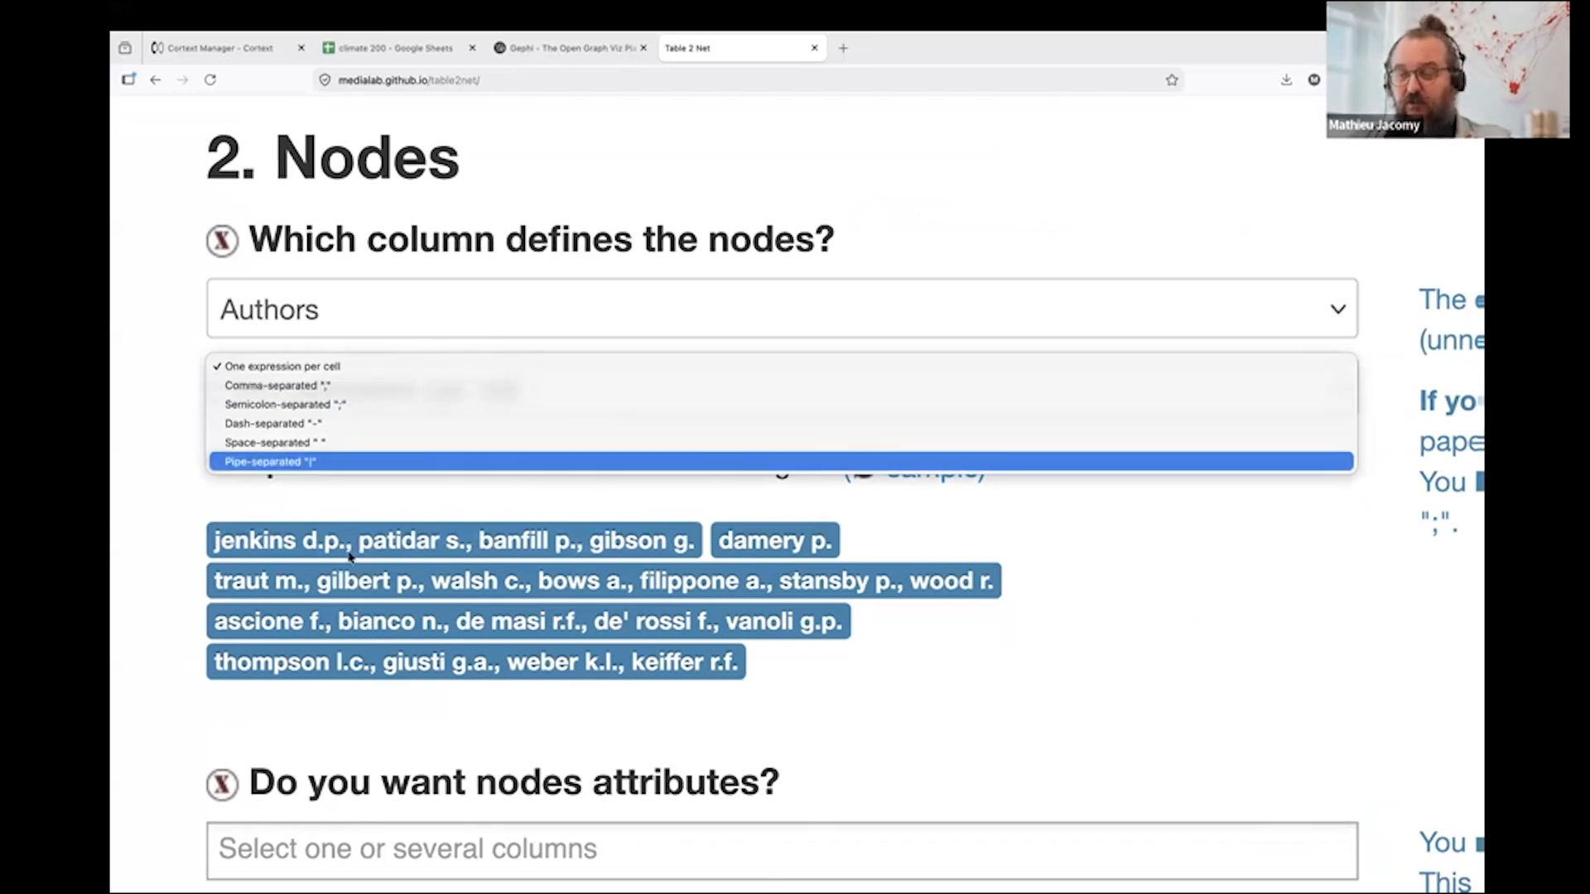
left_click(321, 387)
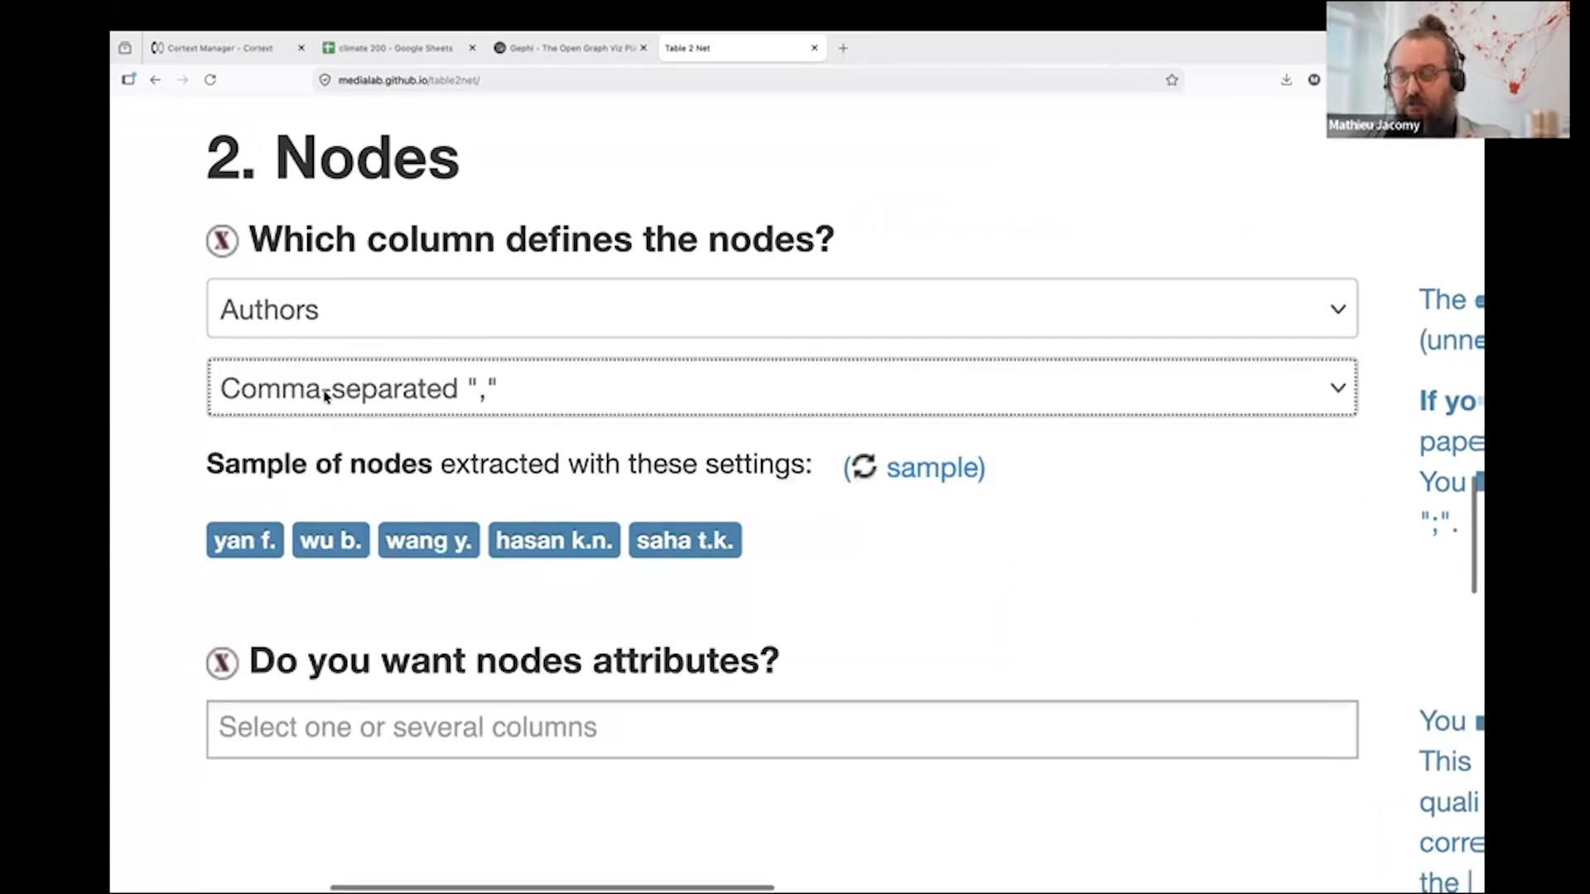
left_click(338, 449)
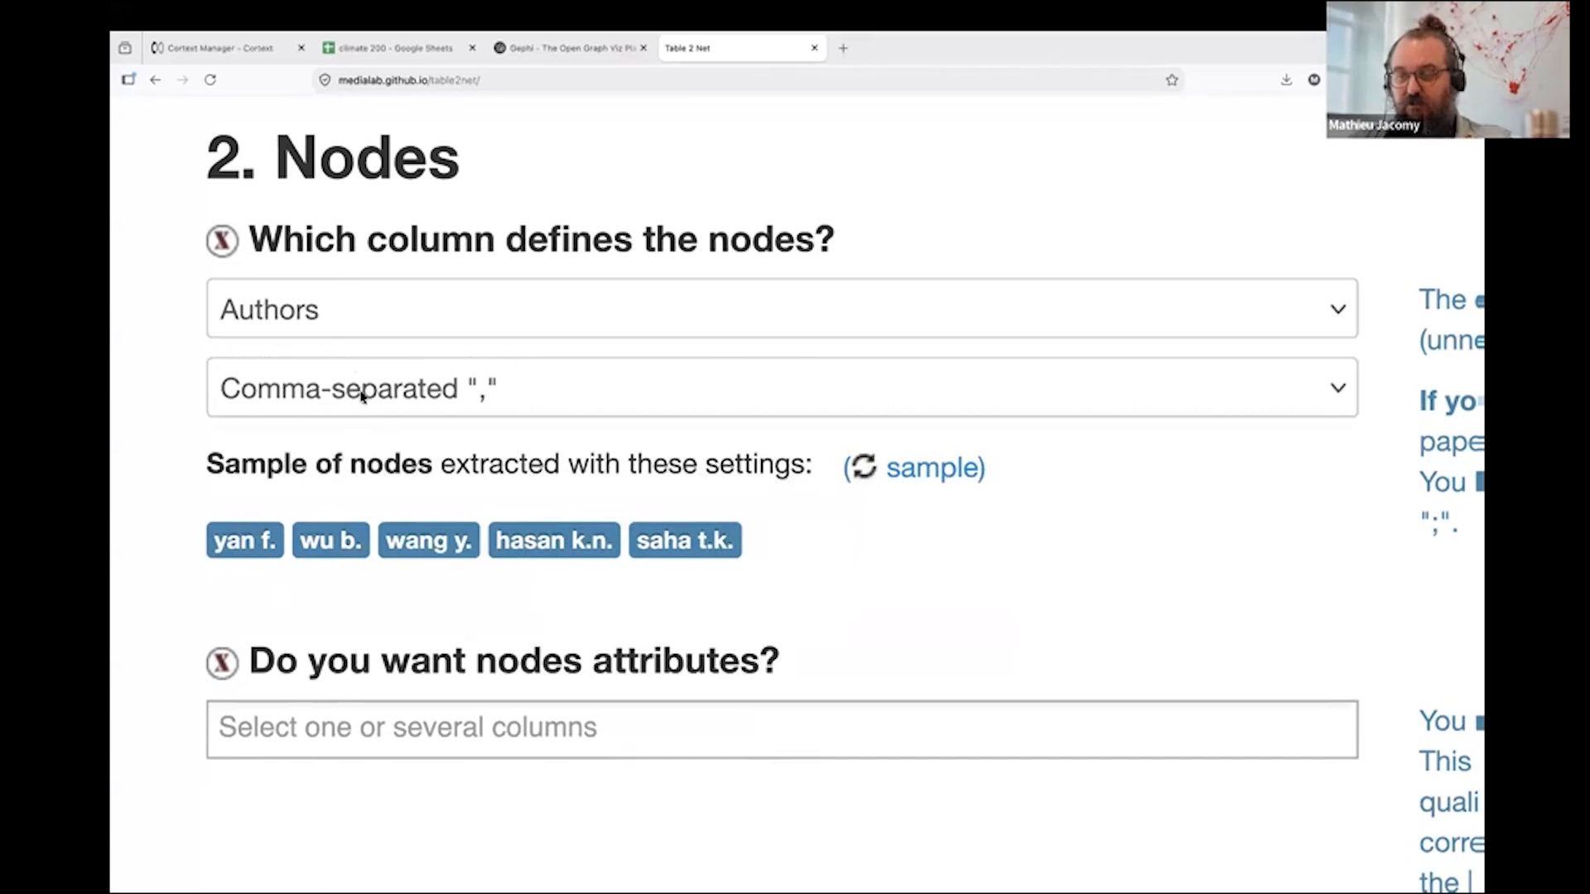
left_click(950, 472)
left_click(951, 472)
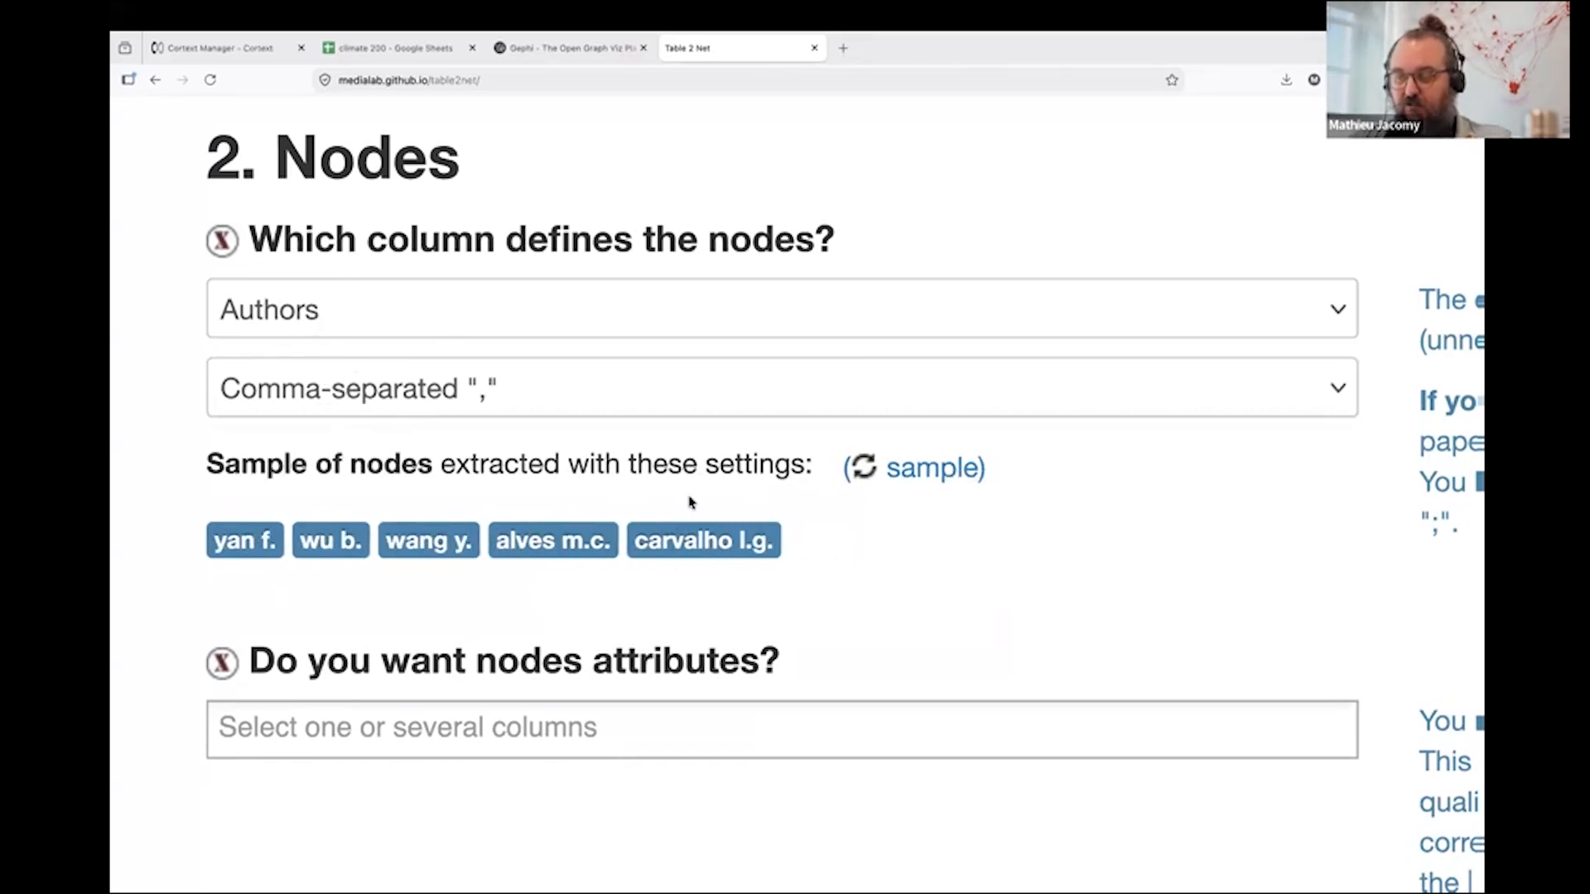
- Reselect the Title column as the definition of the links, keeping one expression per cell
key("ctrl+minus")
key("ctrl+minus")
key("ctrl+minus")
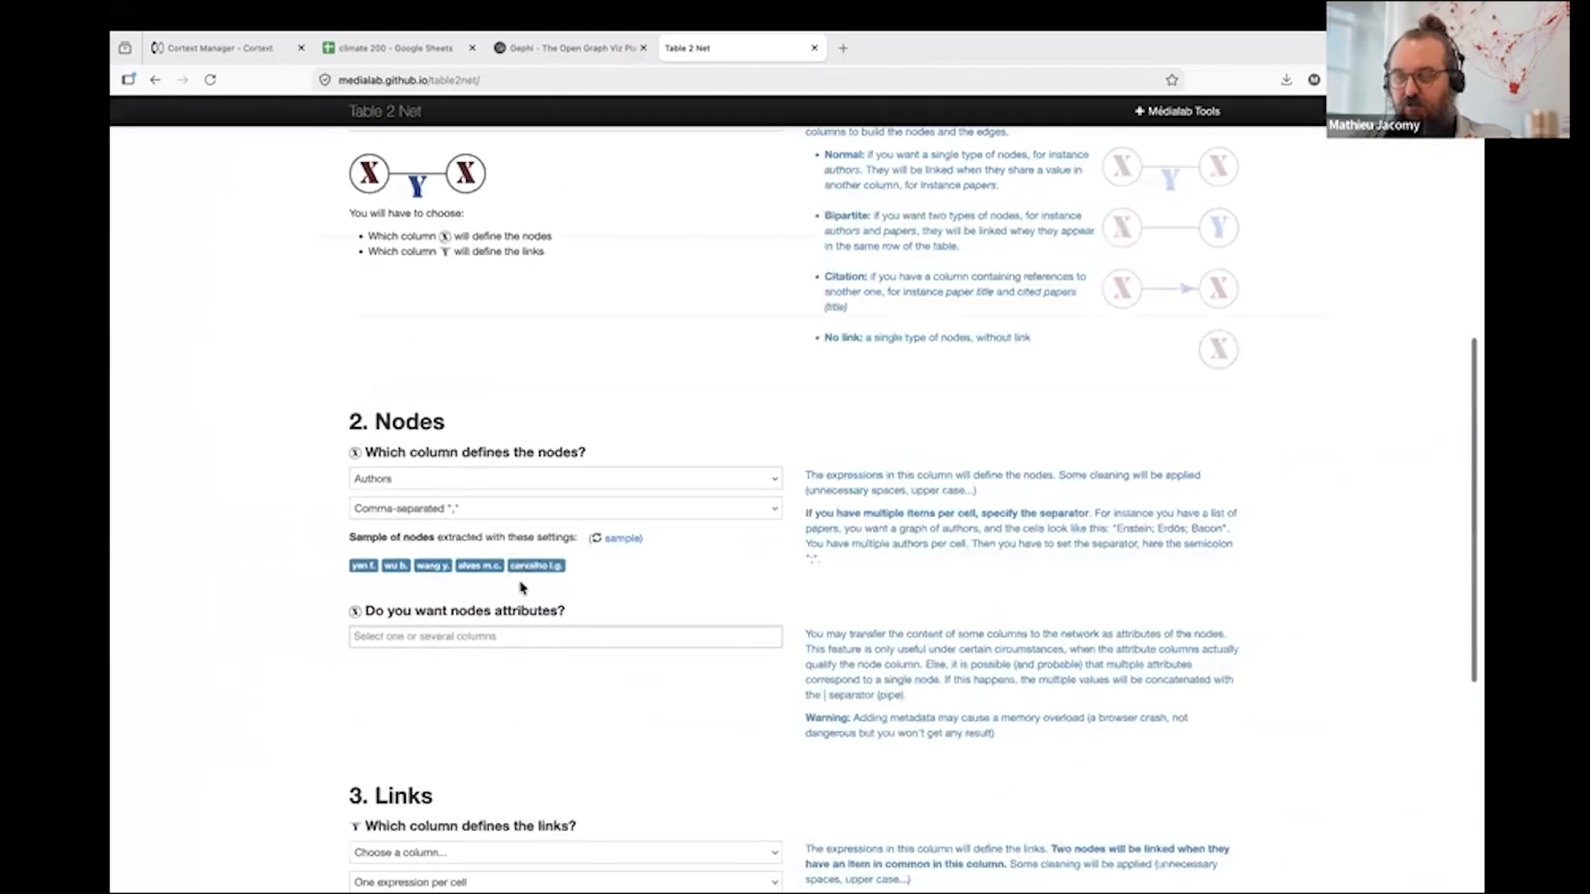
scroll(246, 735, "down", 3)
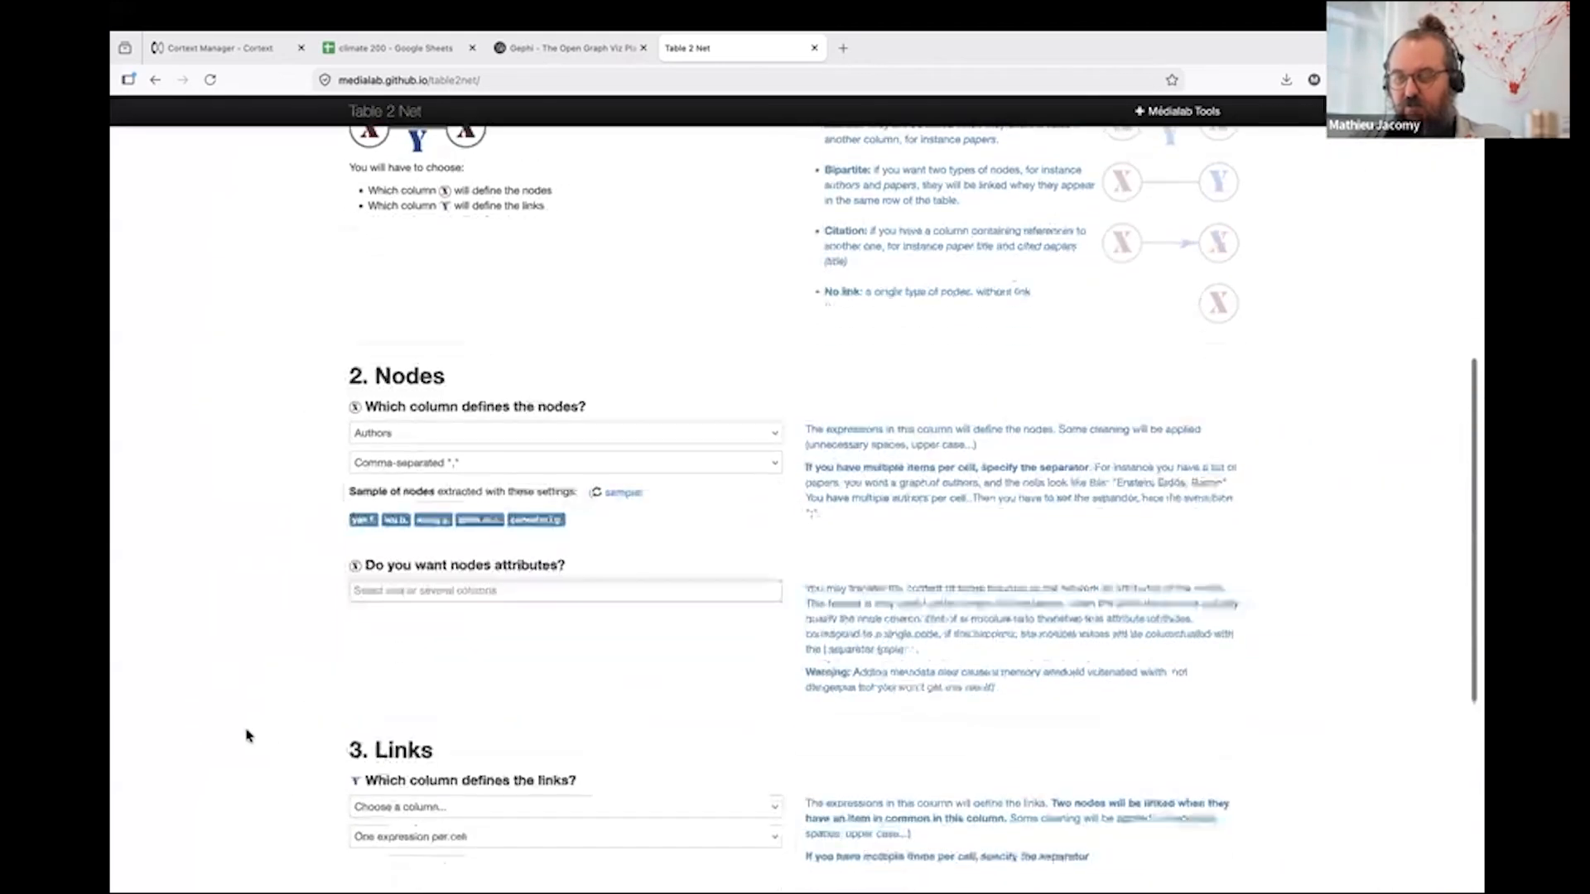
left_click(430, 641)
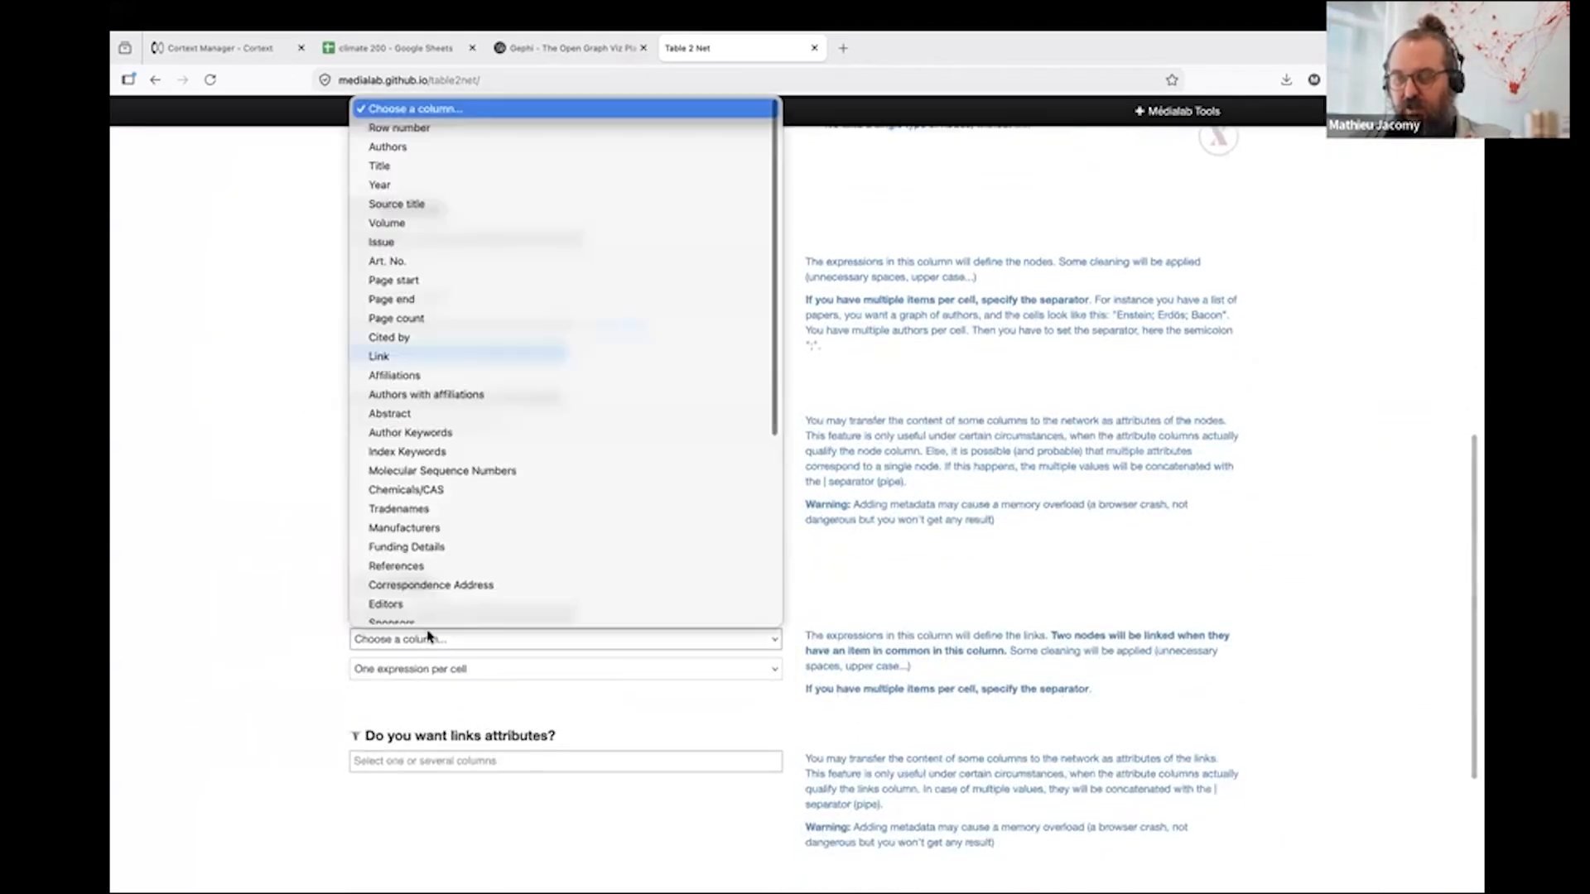
left_click(437, 169)
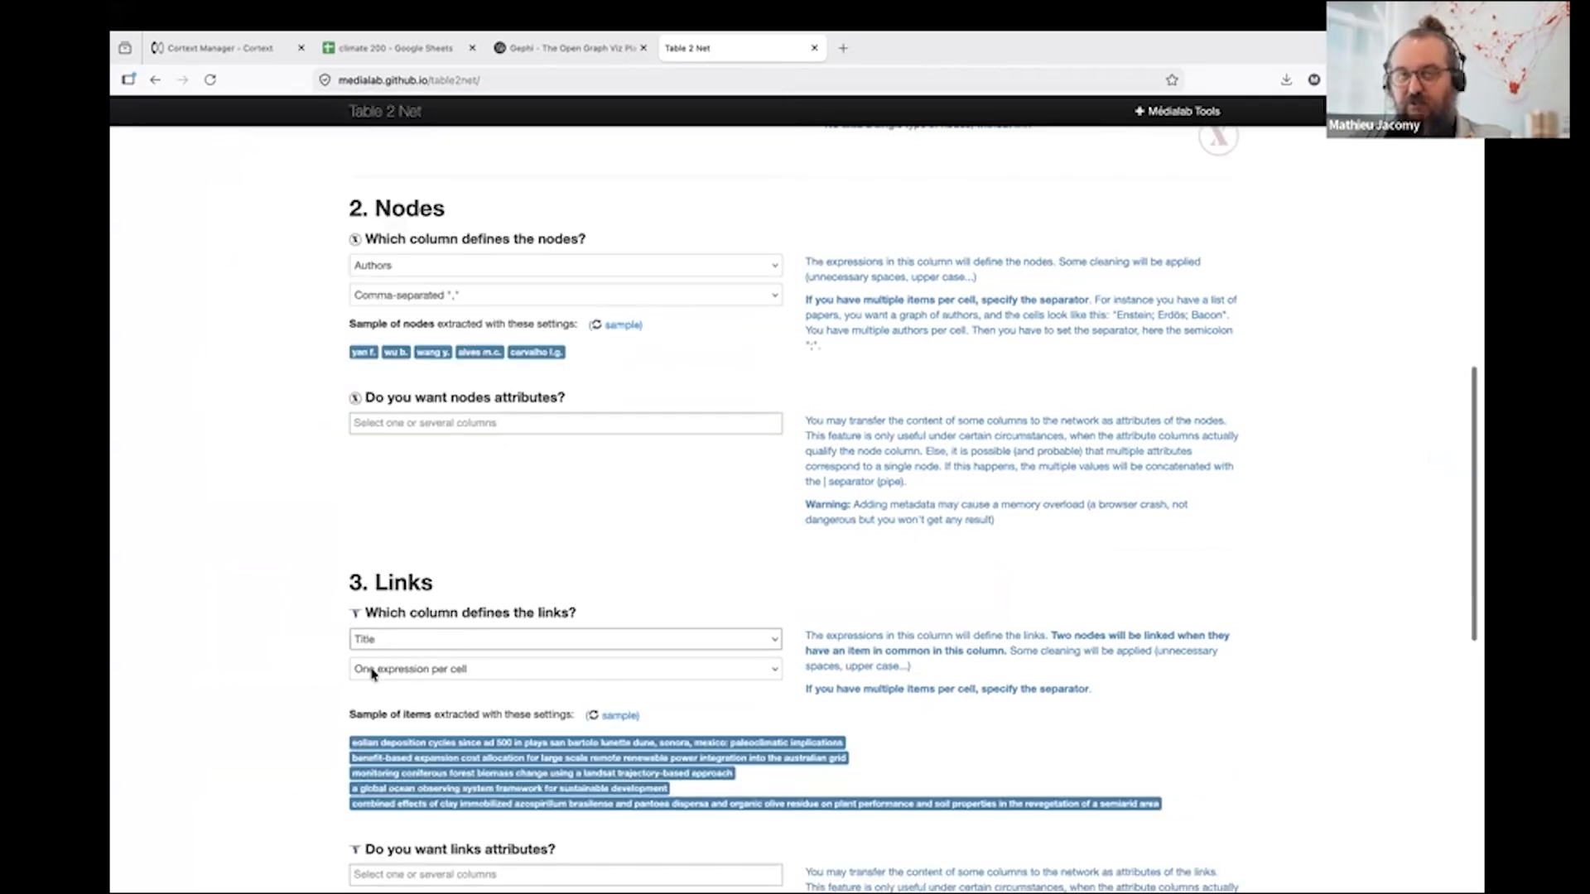
- Try Row number as the column defining the links and switch back to Title
left_click(403, 643)
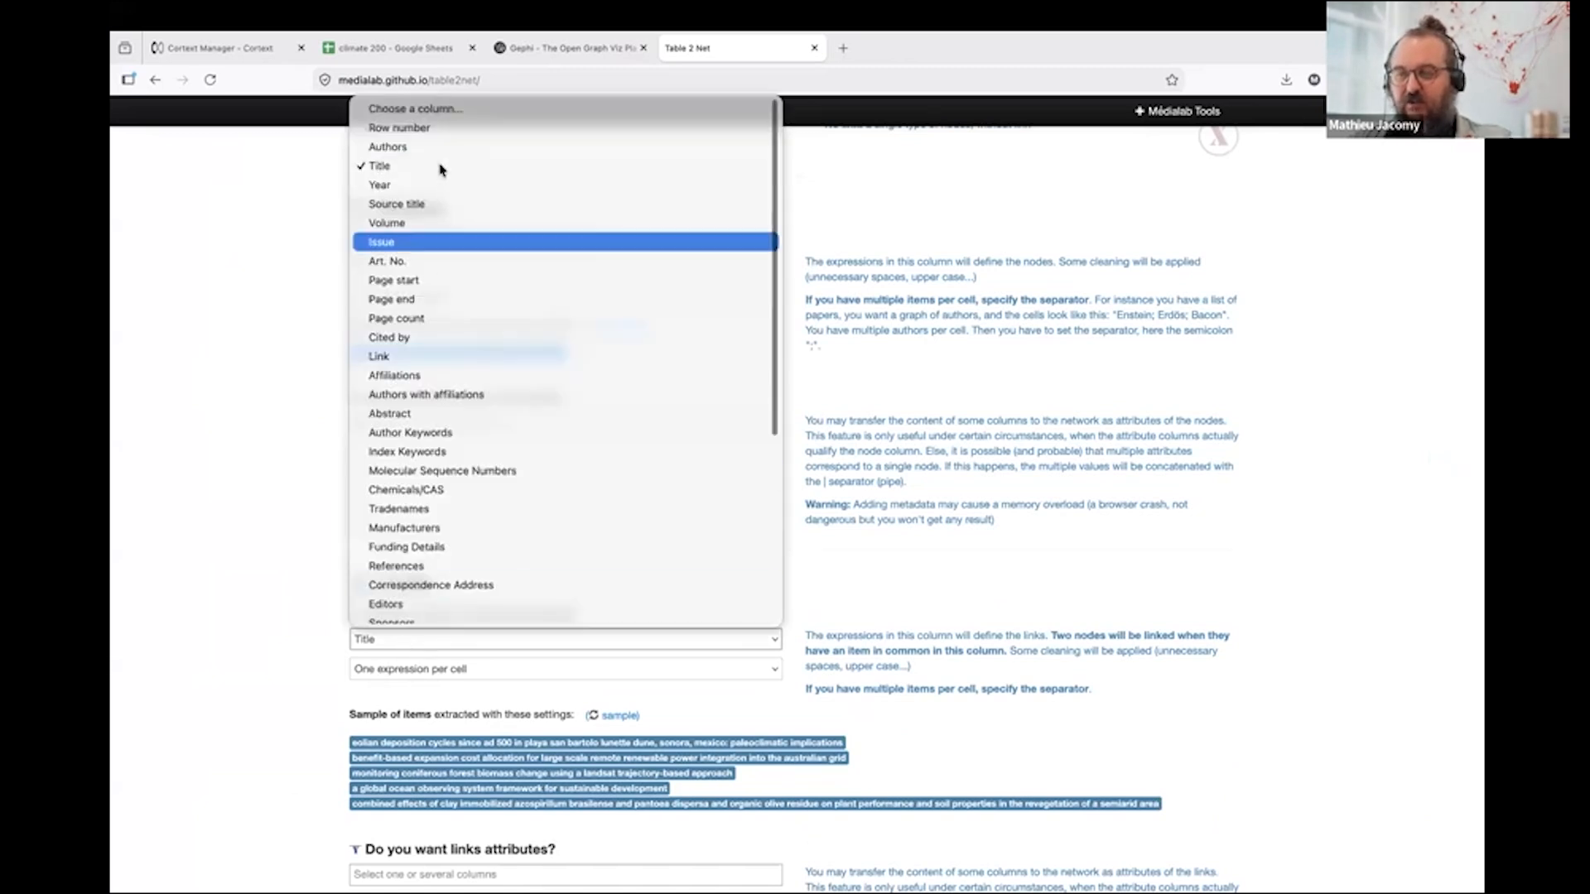
left_click(429, 133)
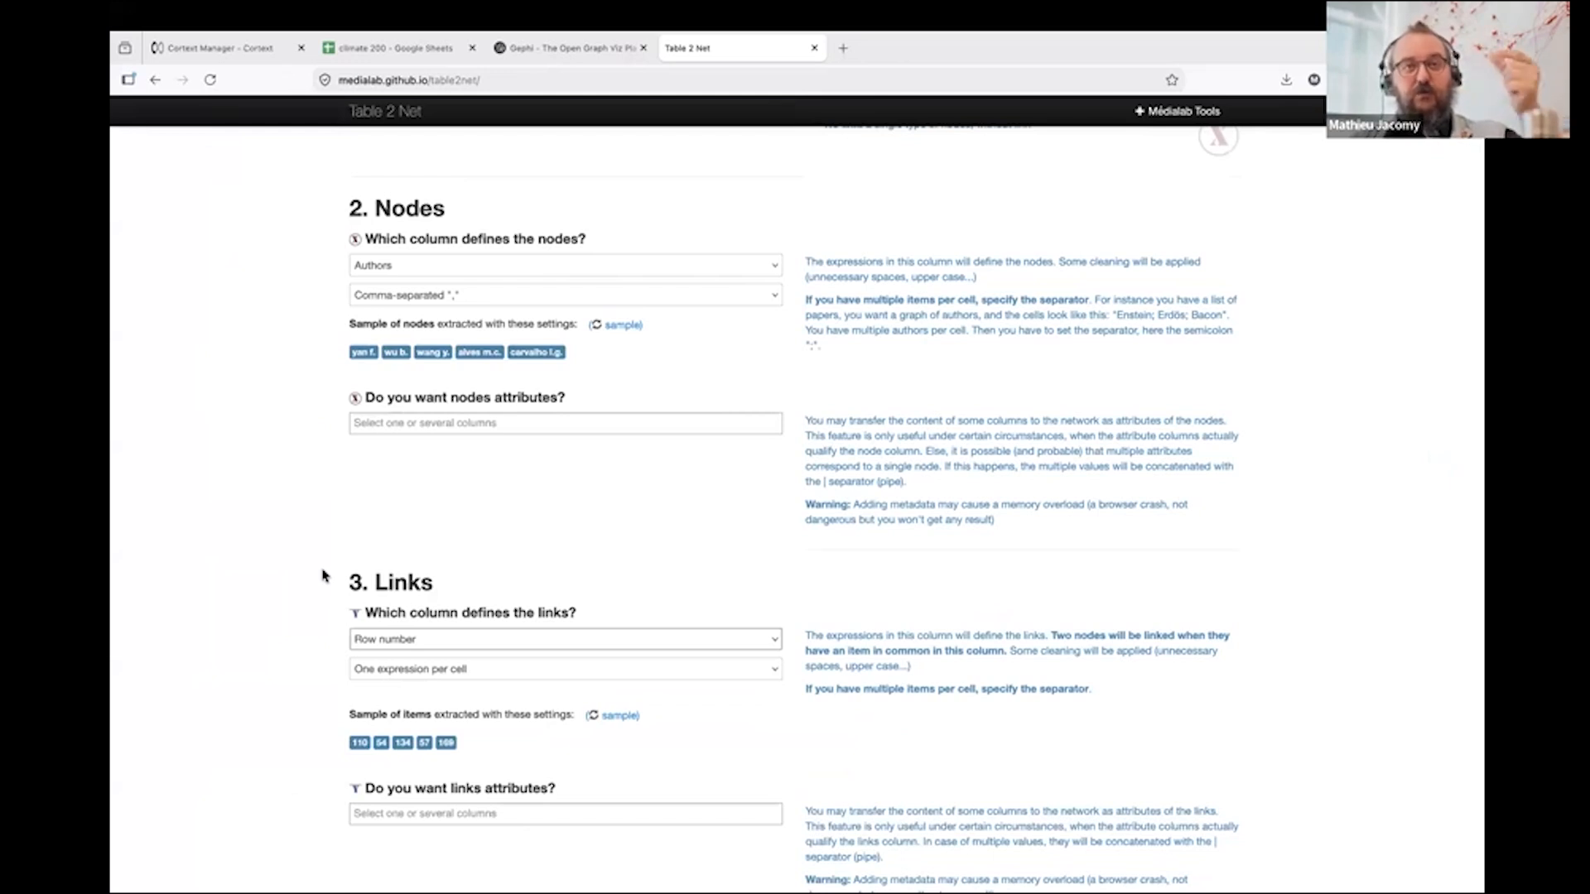
left_click(416, 649)
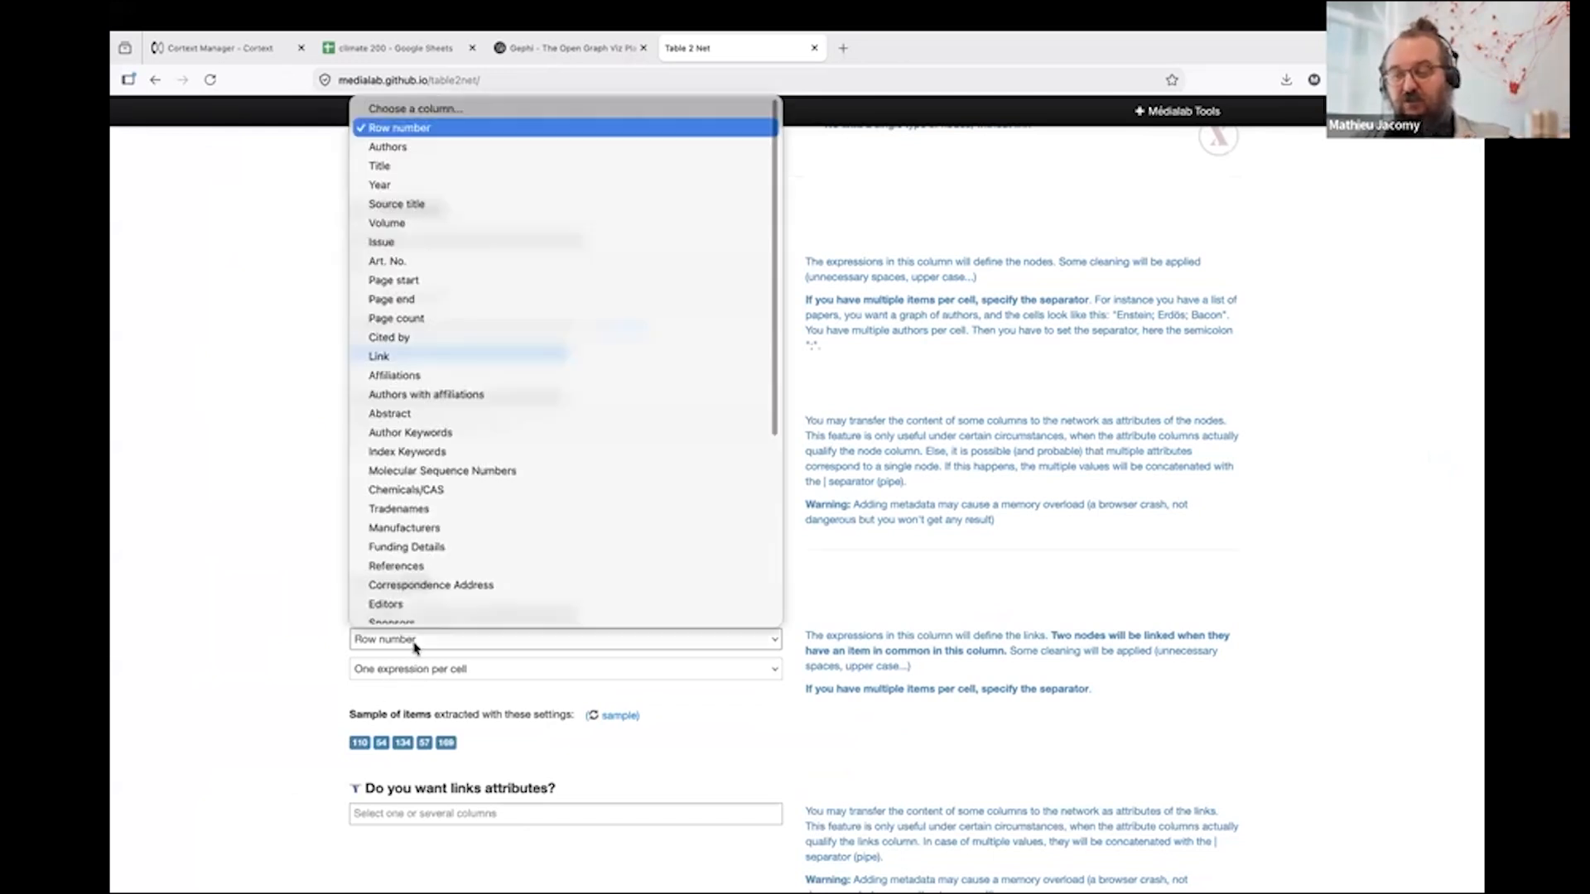
left_click(423, 174)
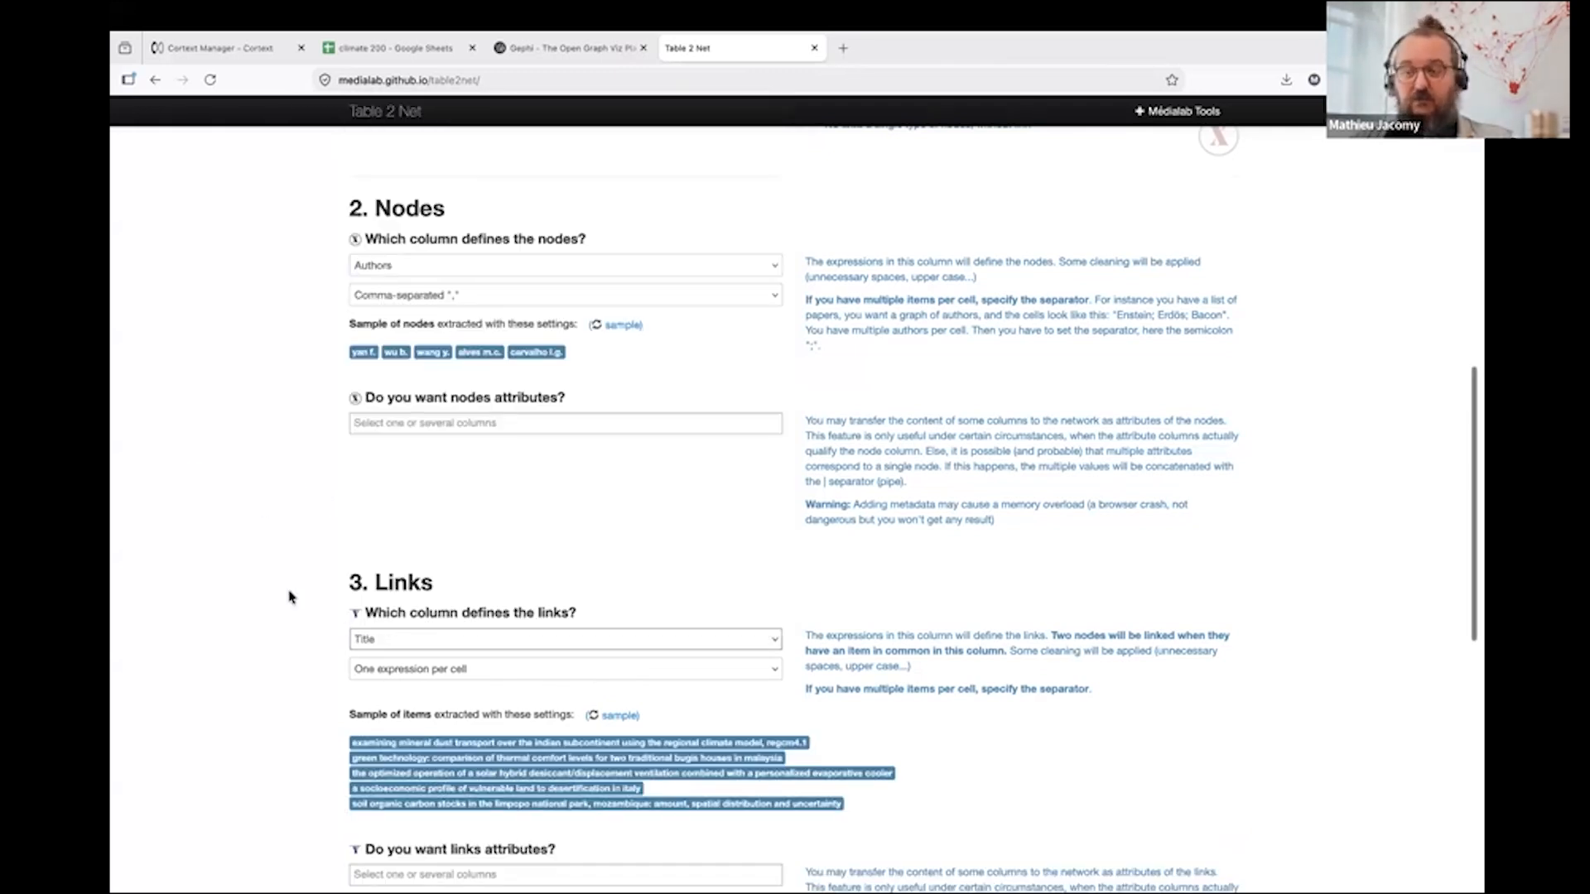
- Build and download the network as a GEXF file, dismissing the file-naming note
scroll(290, 595, "down", 6)
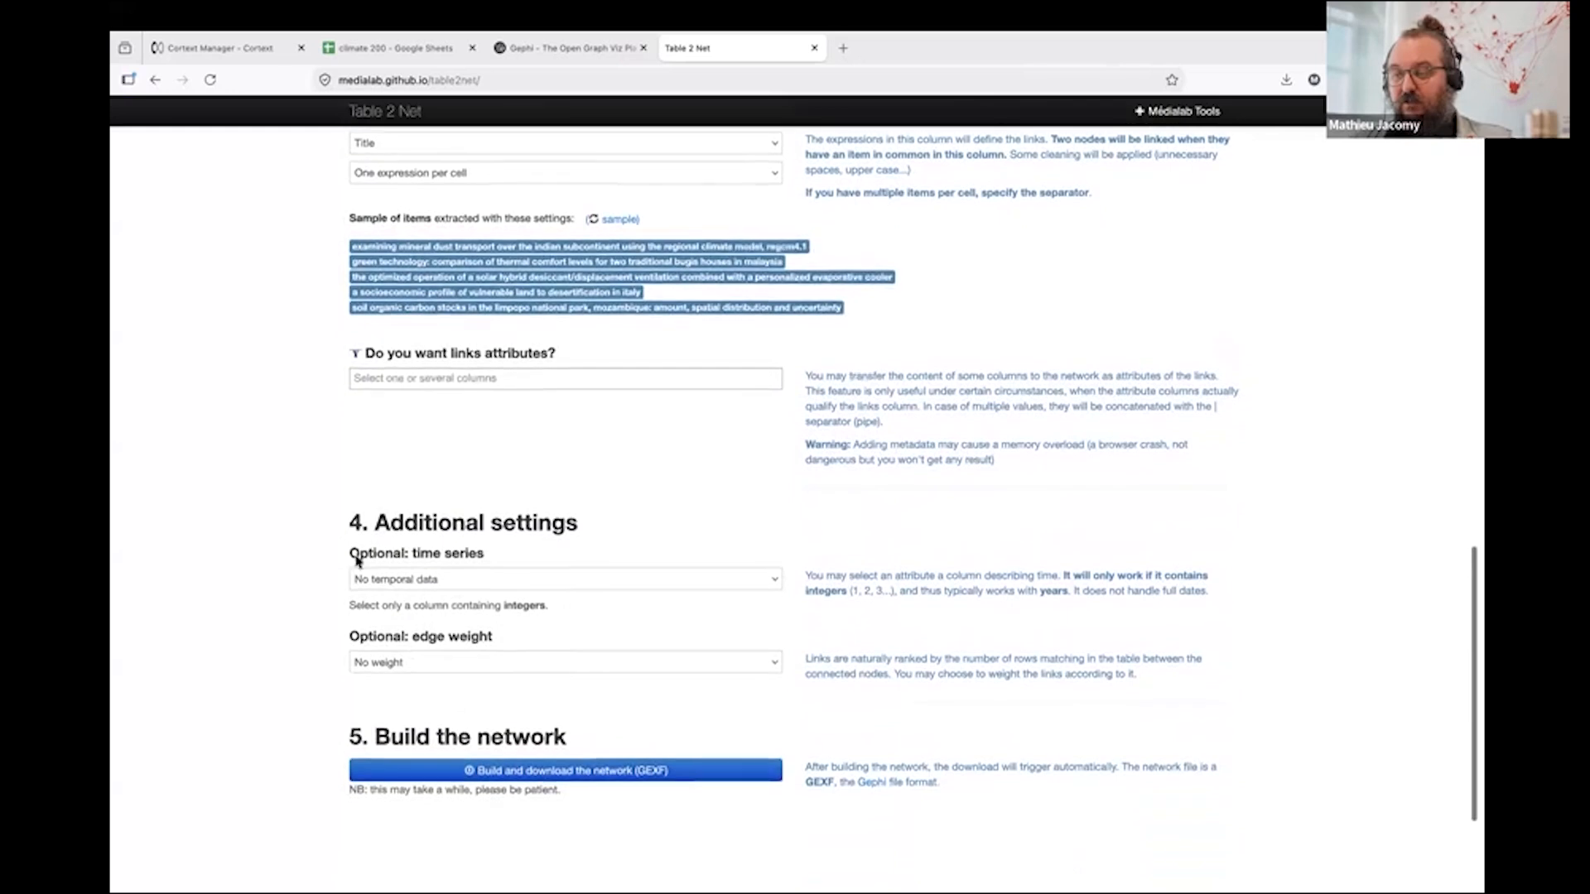
scroll(277, 632, "down", 2)
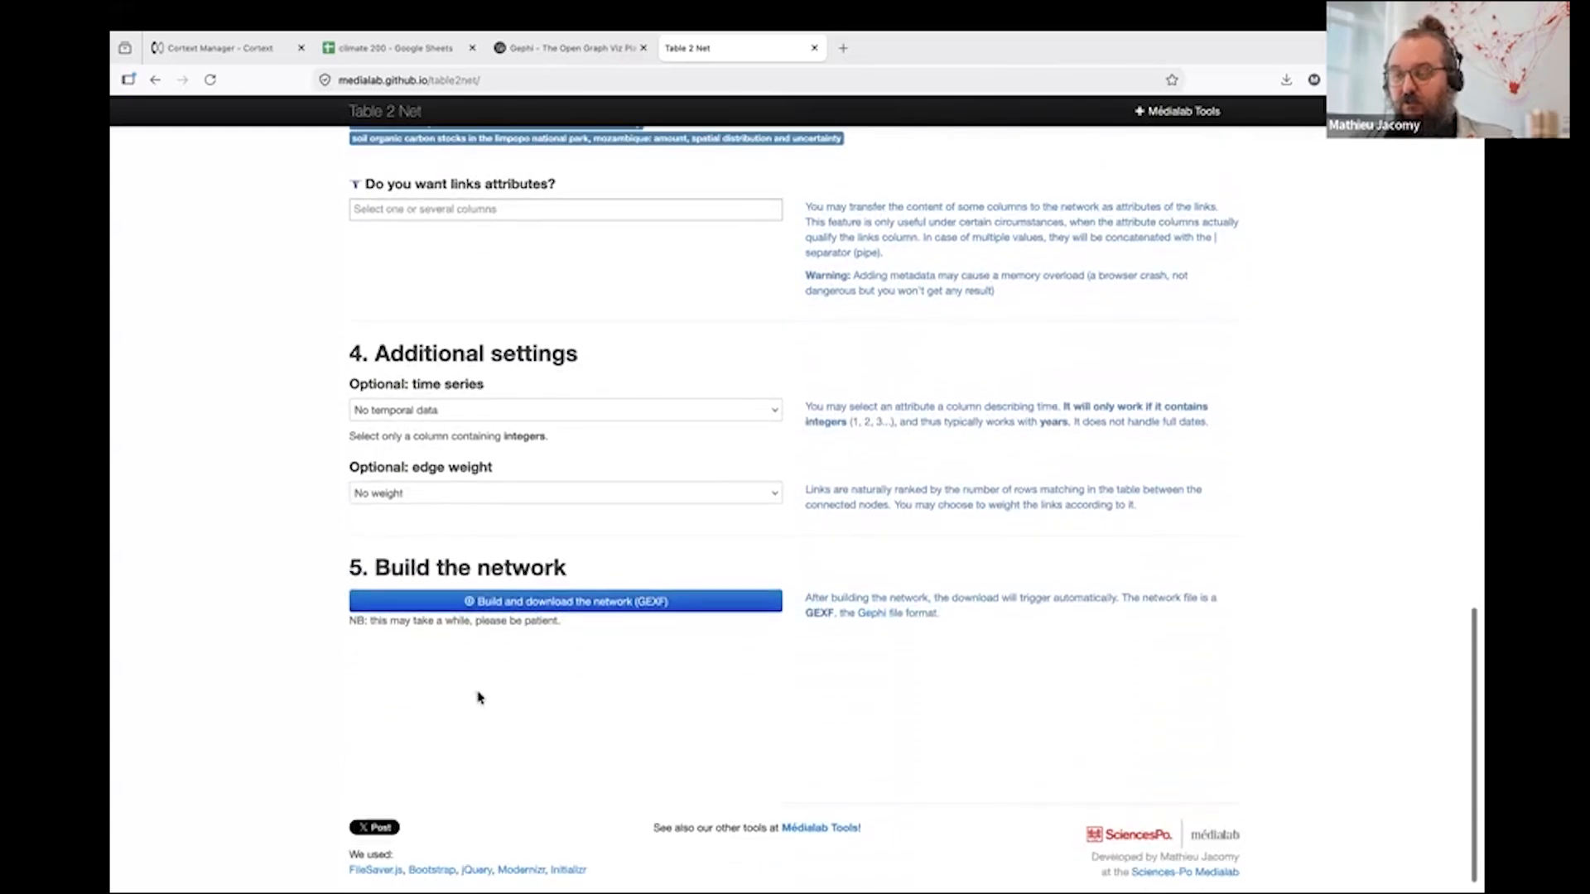
left_click(486, 605)
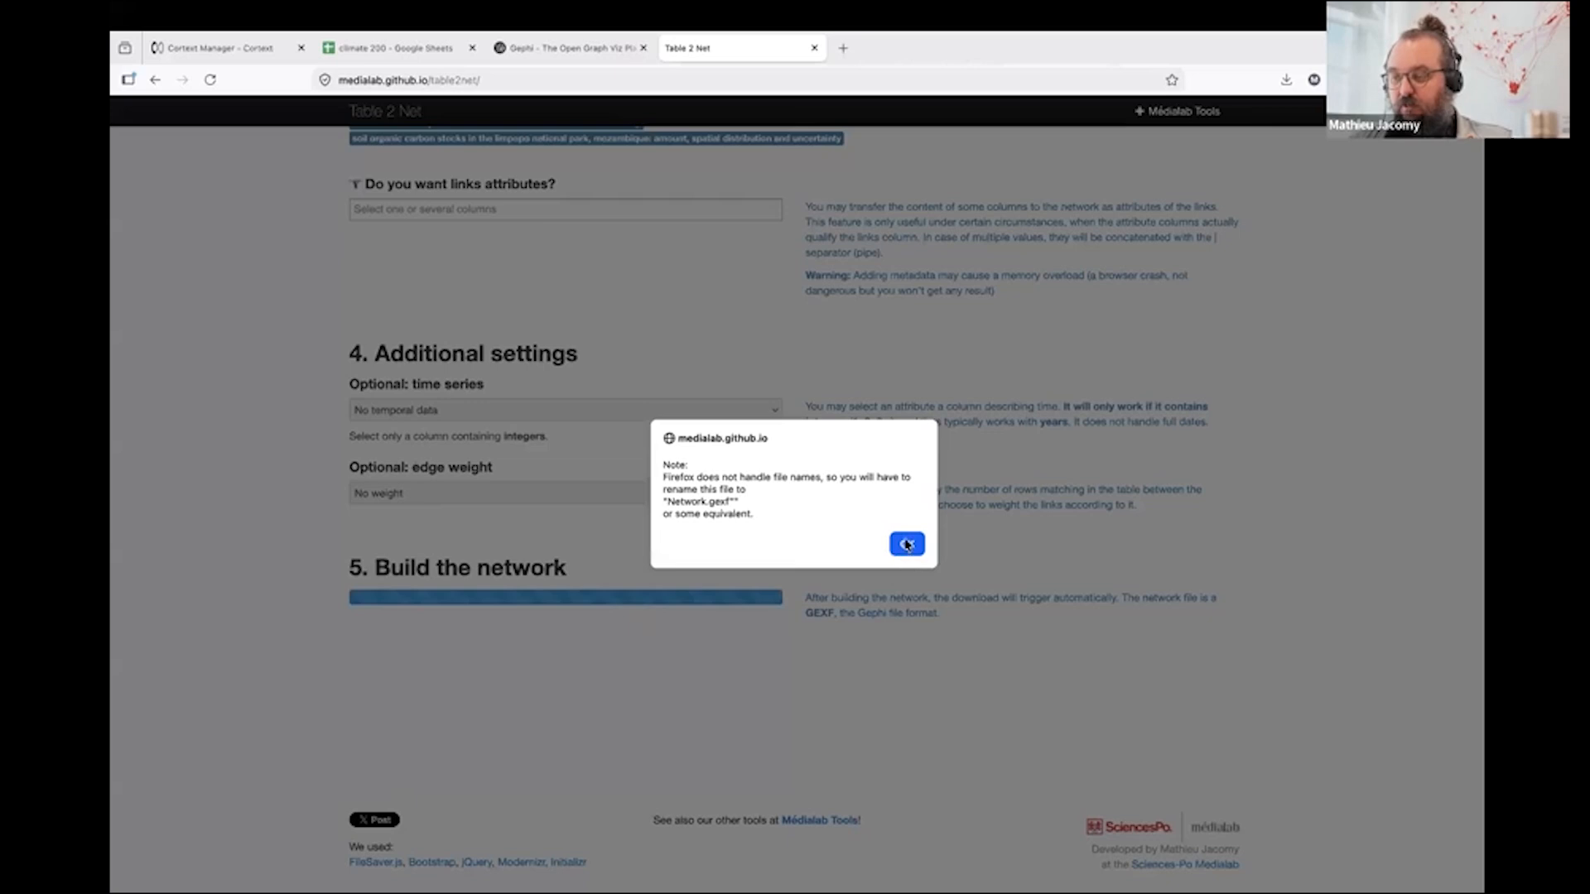
left_click(906, 544)
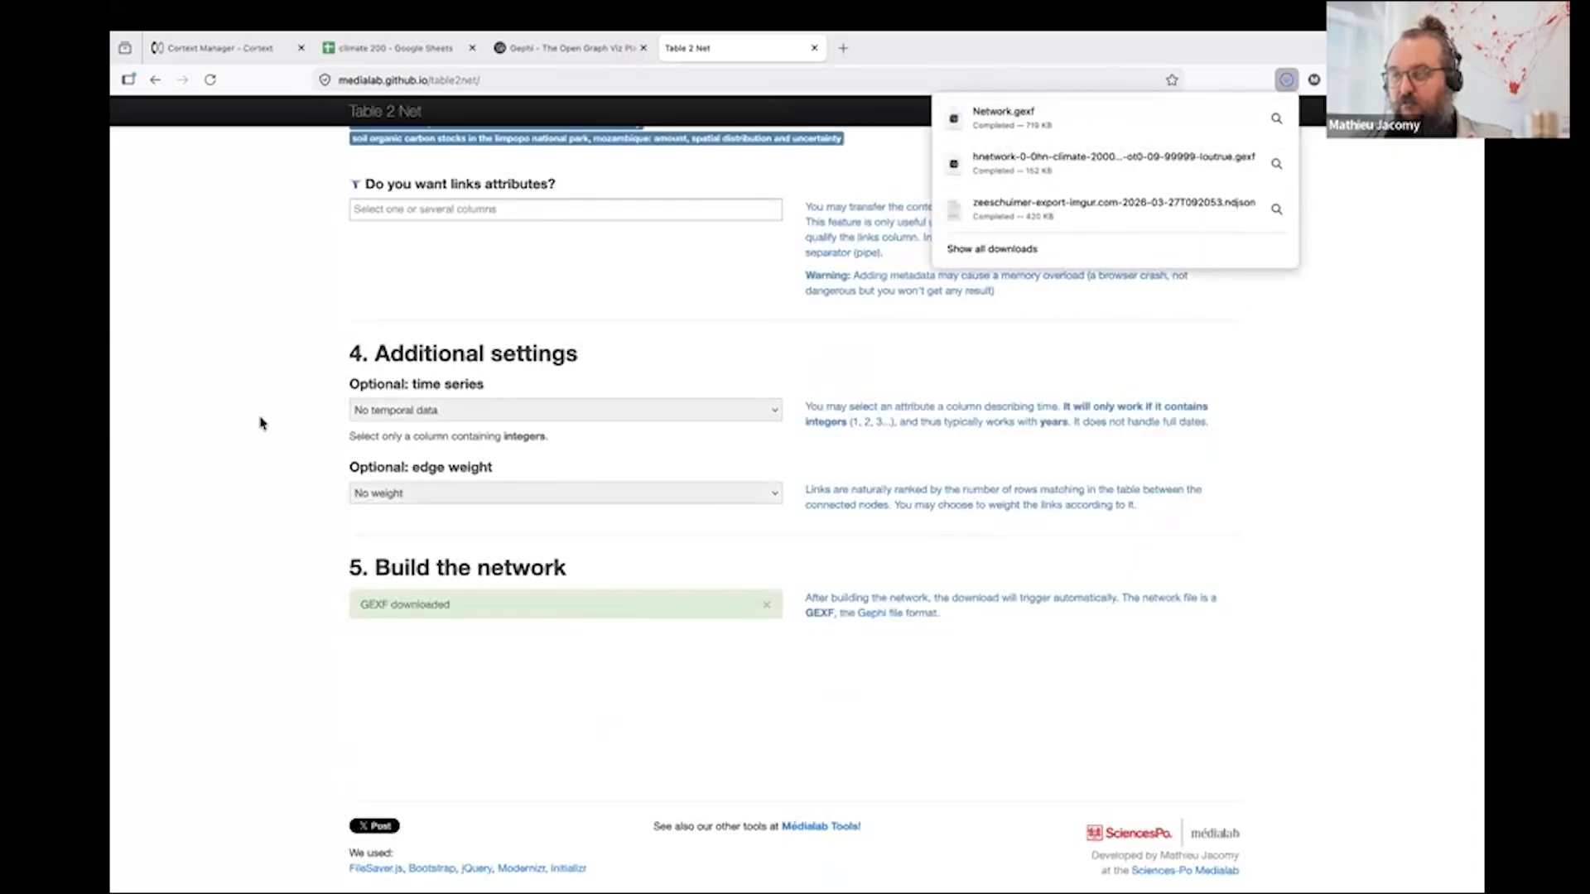
scroll(260, 423, "up", 9)
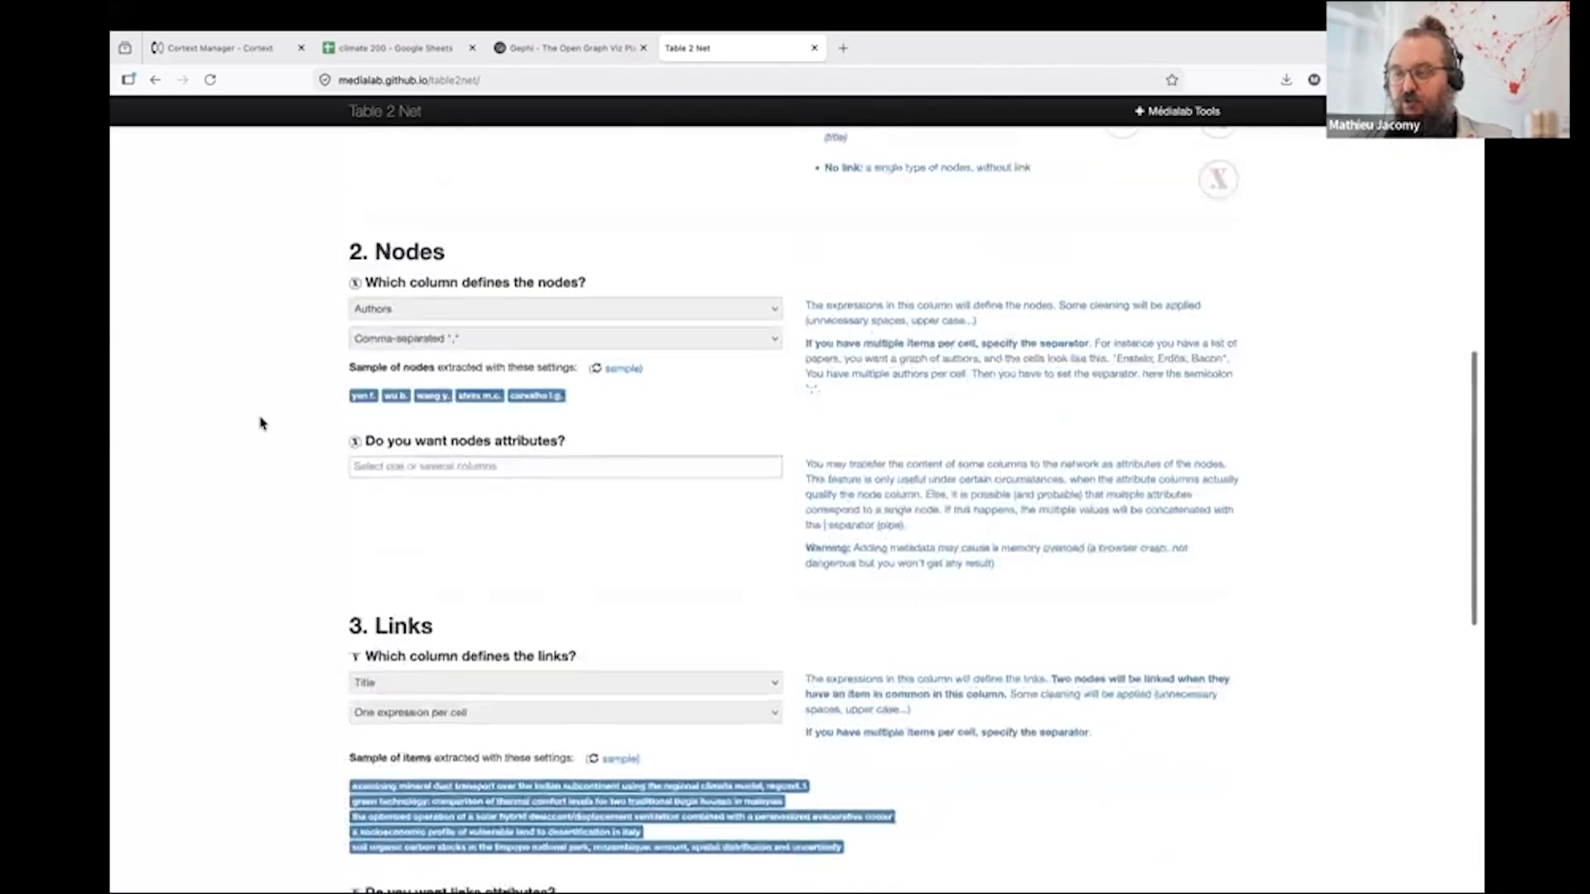
- Reload the page with the CSV table and select Bipartite (two types of nodes) as the network type
scroll(261, 423, "up", 8)
key("ctrl+r")
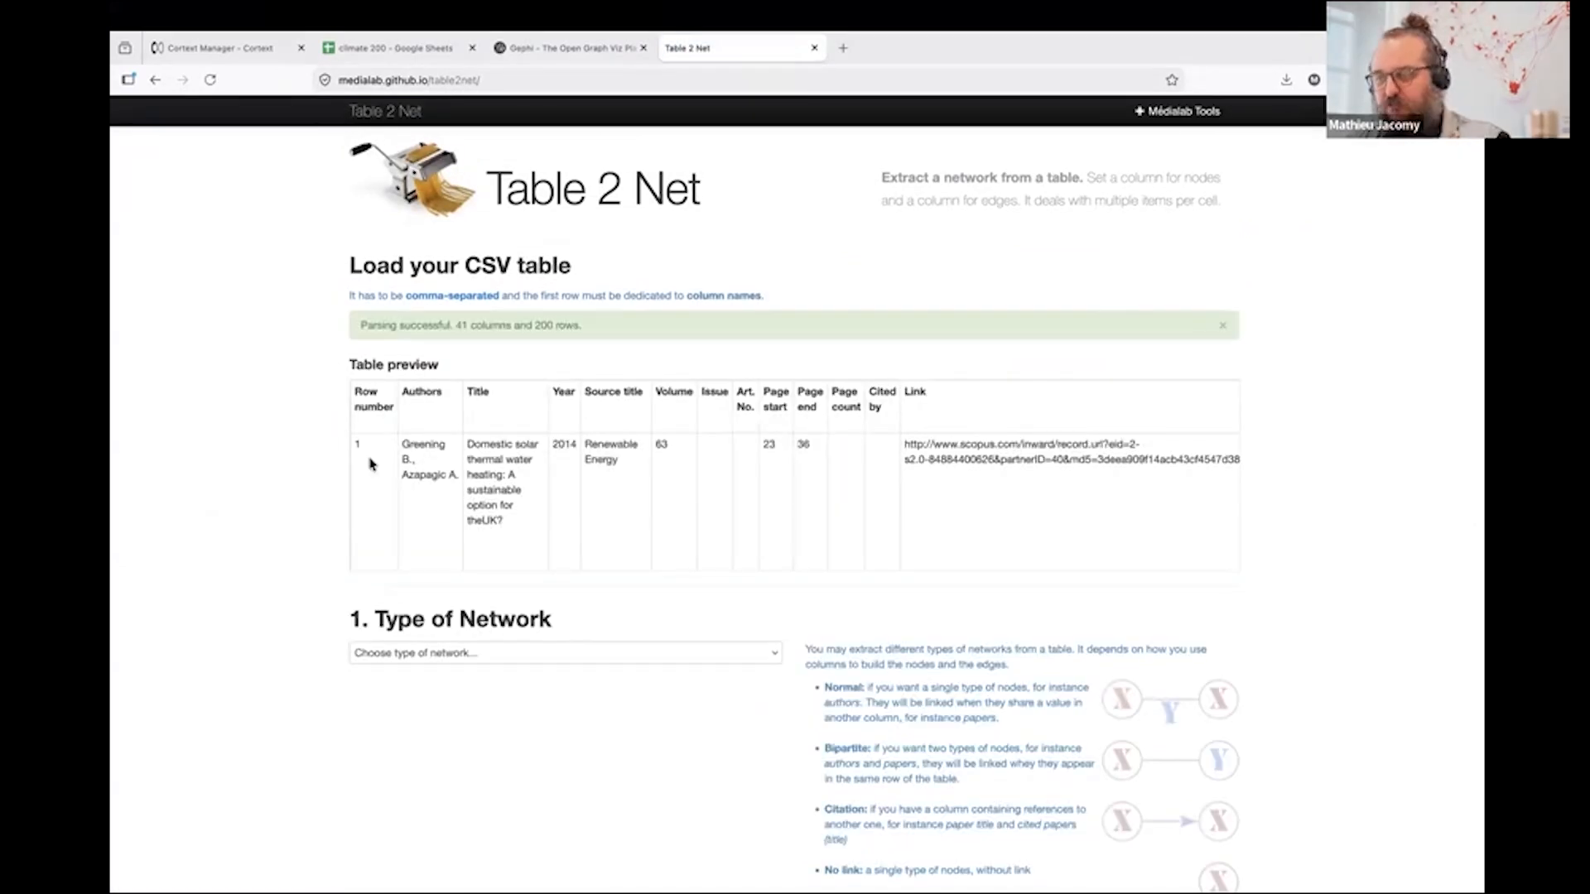
scroll(274, 613, "down", 1)
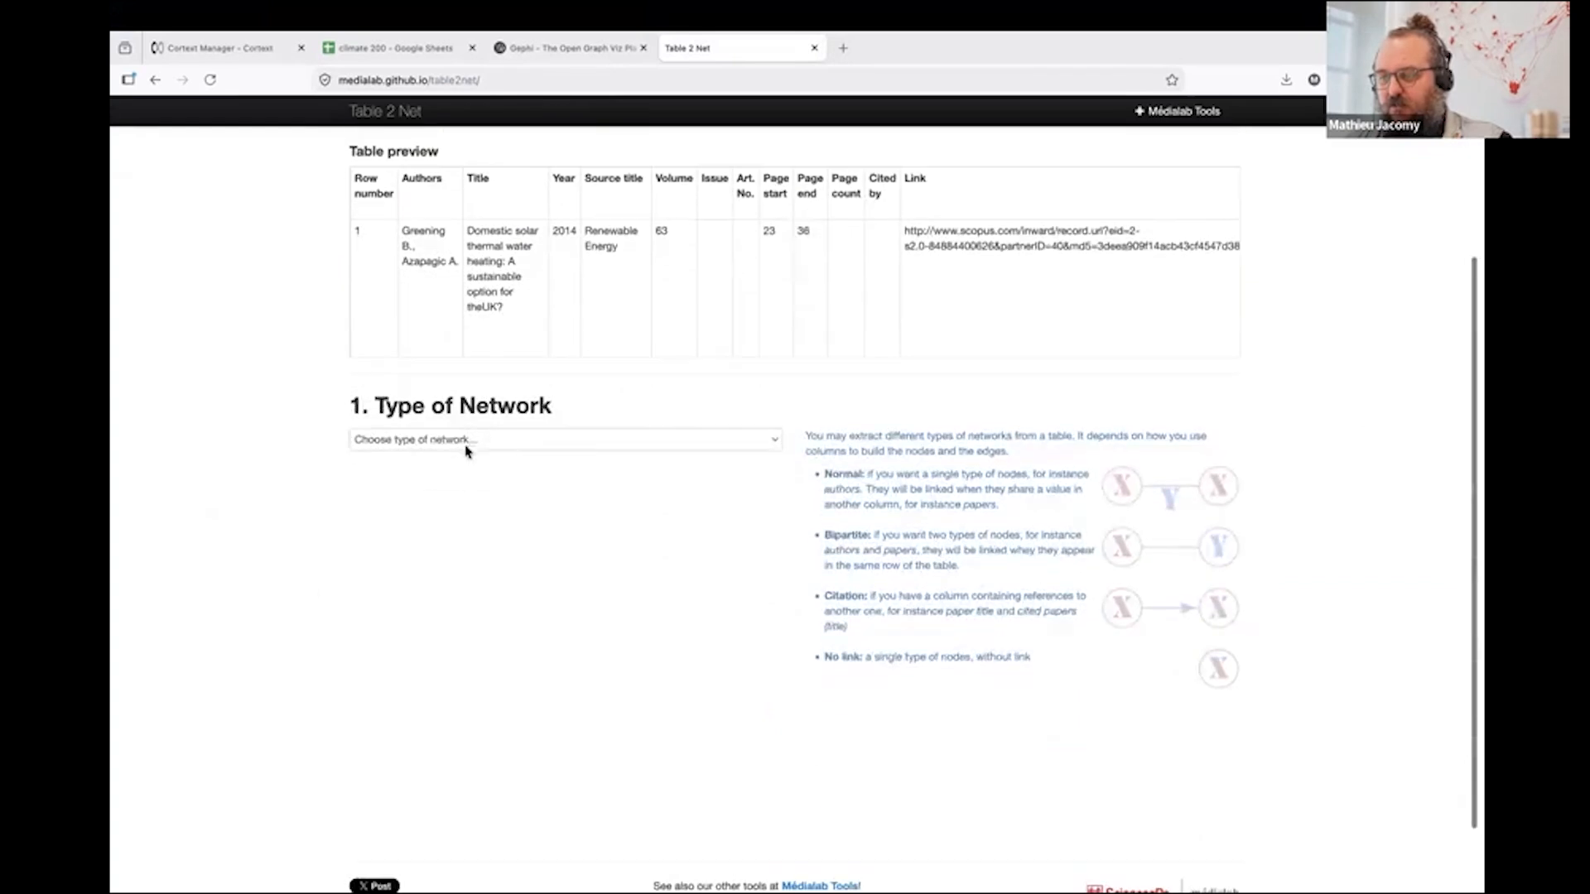
left_click(468, 440)
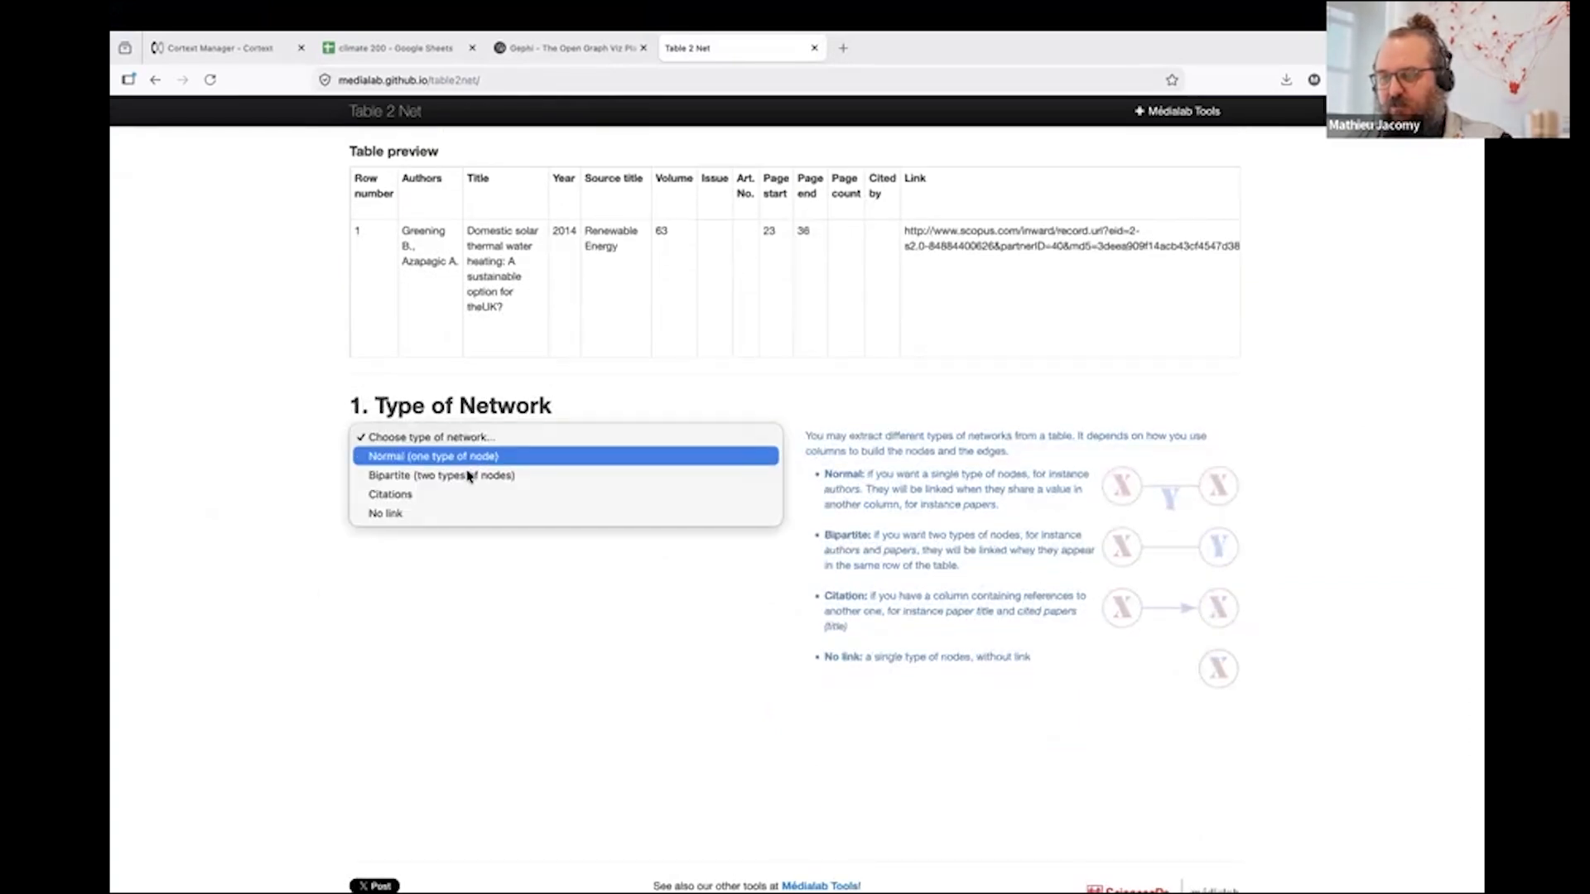
left_click(469, 477)
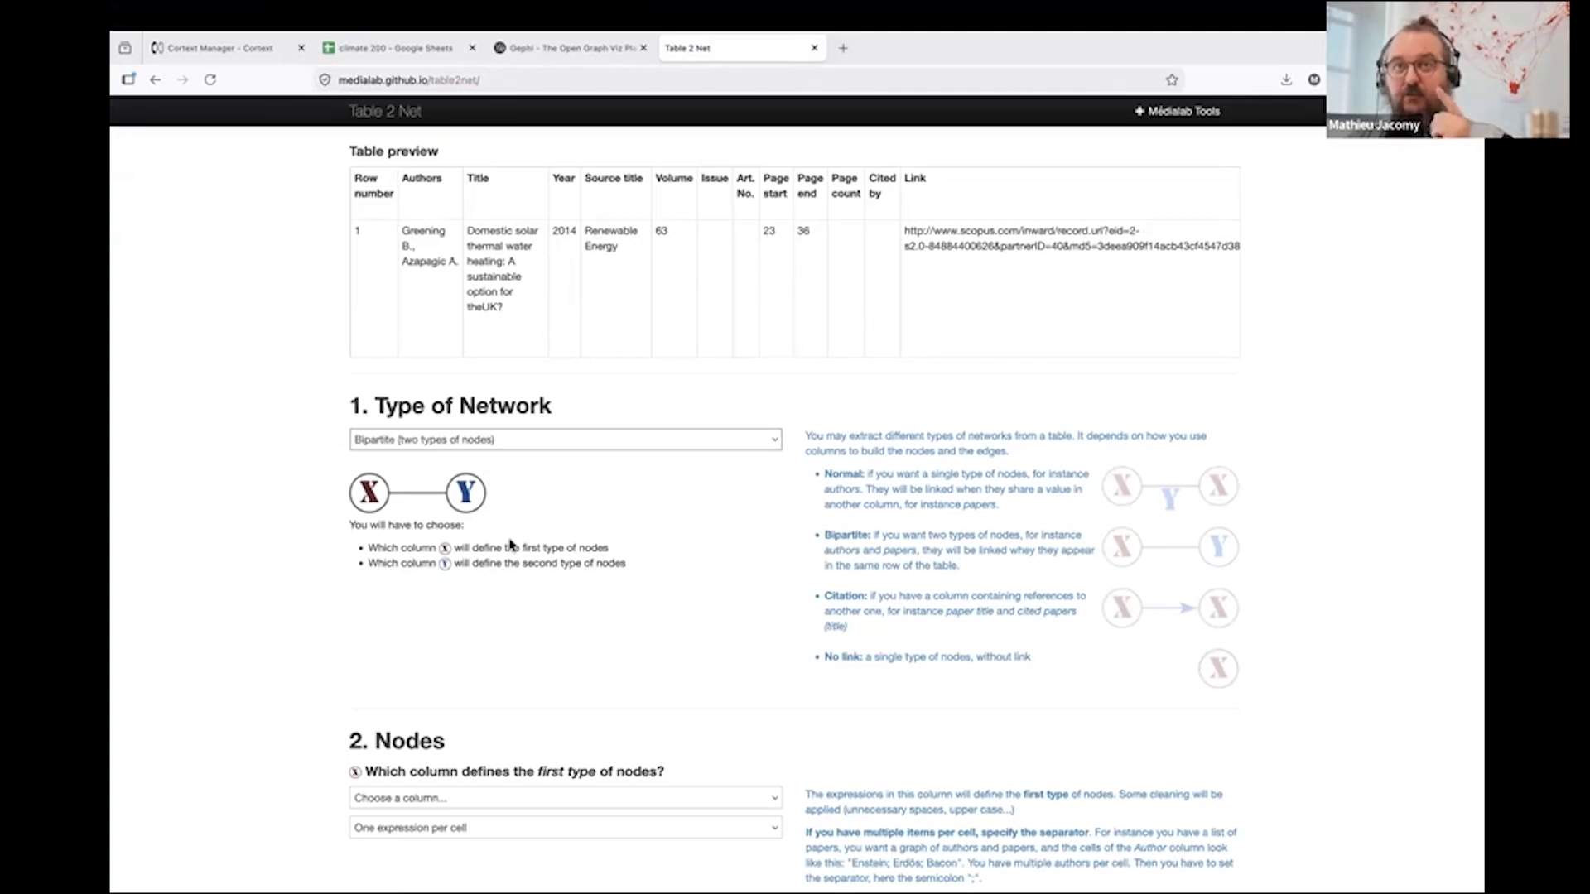
- Define the first type of nodes from the Authors column, Comma-separated ",", and refresh the sample to check the split
scroll(290, 578, "down", 5)
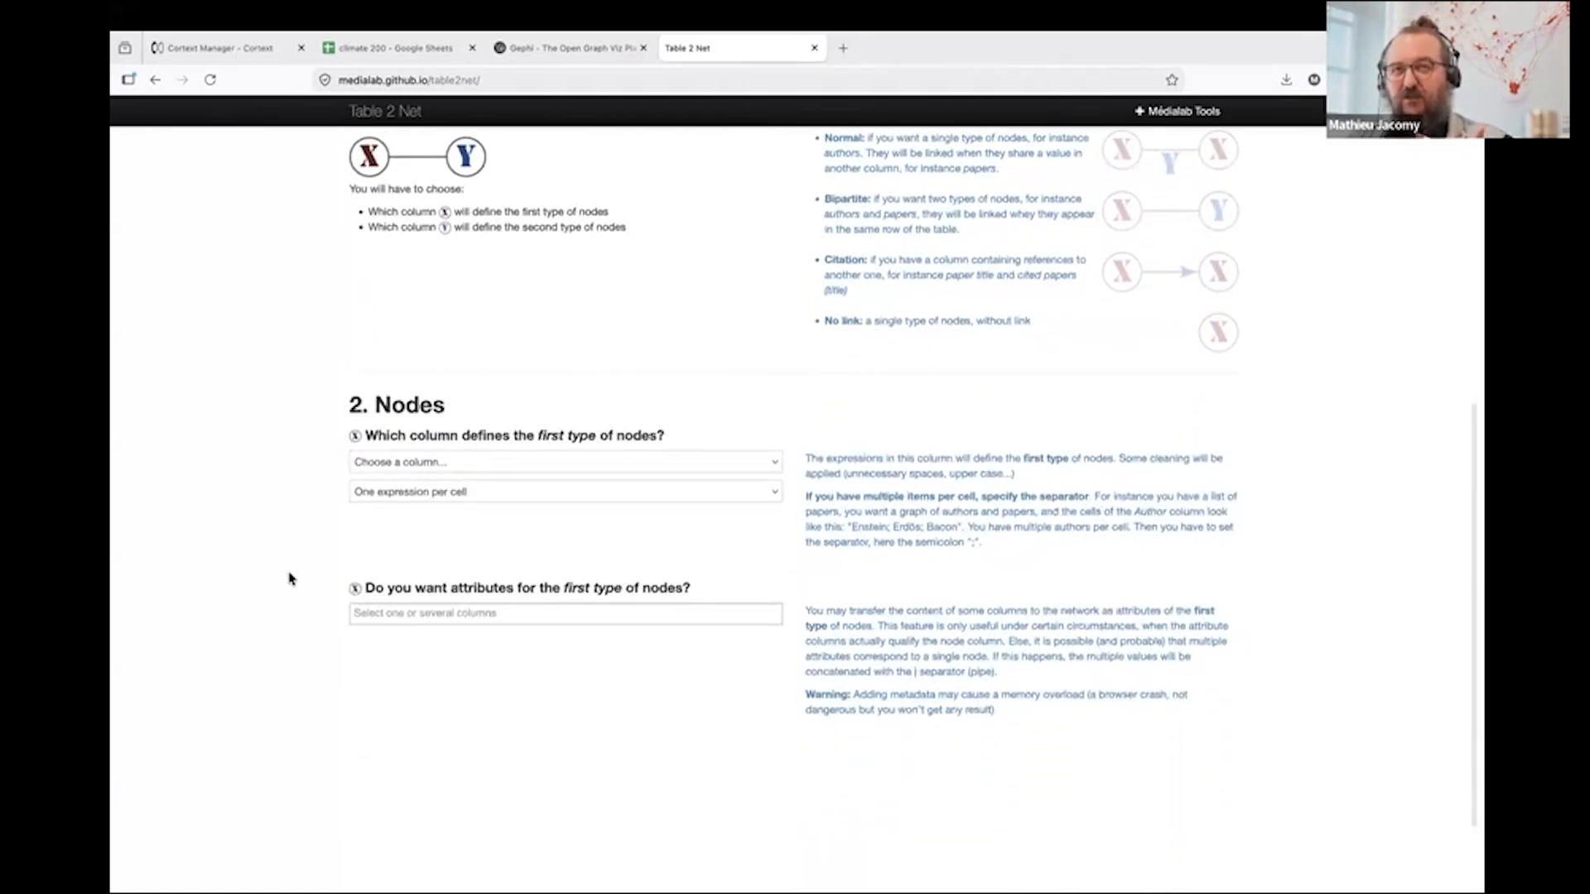
left_click(421, 463)
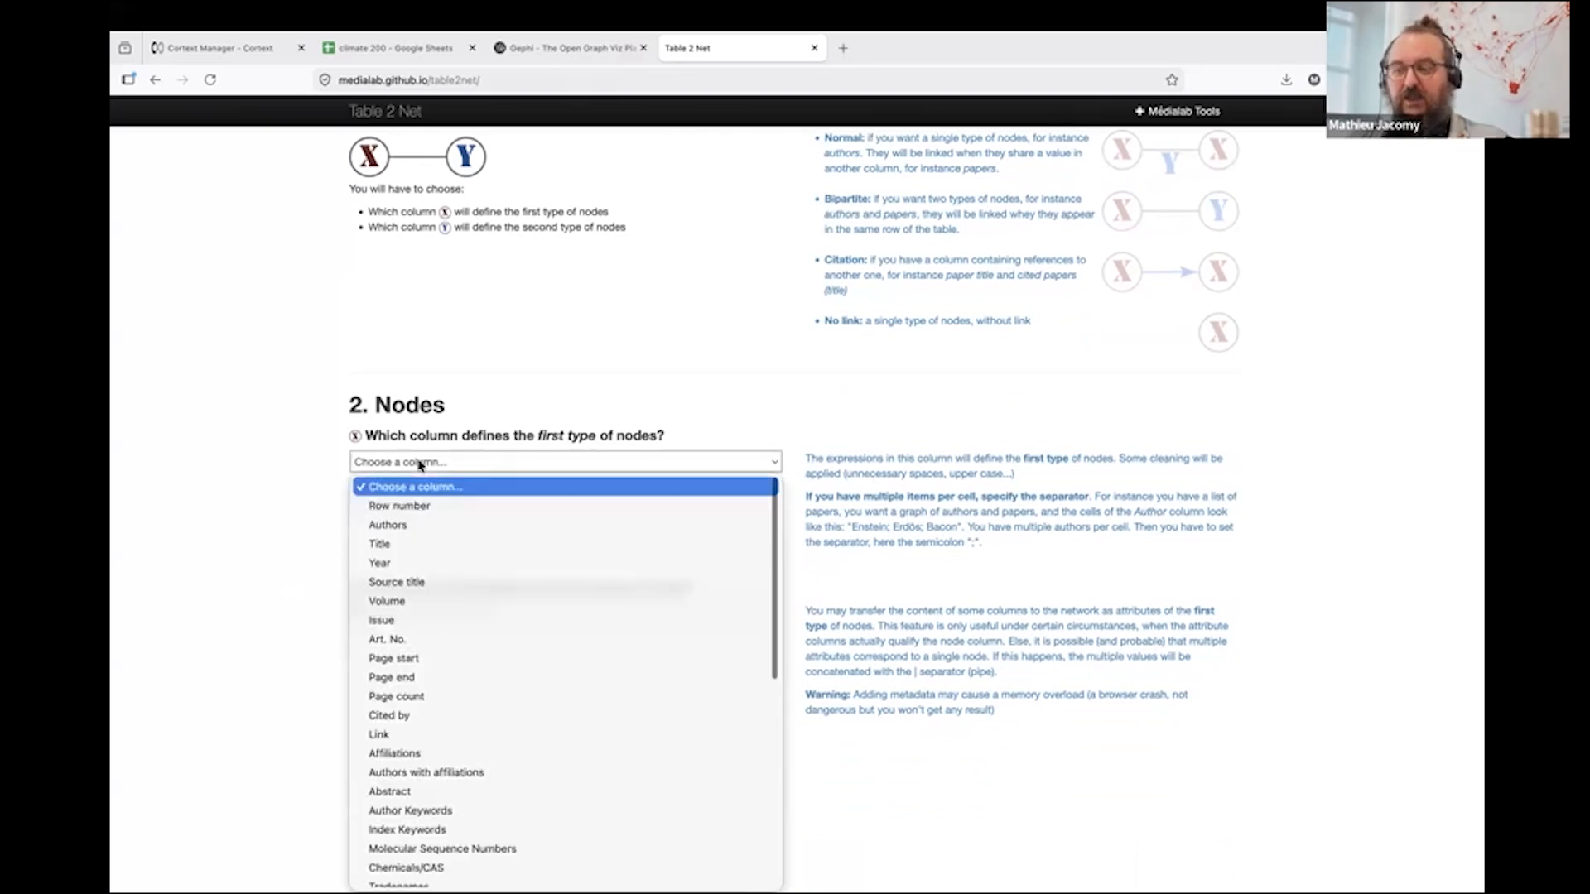
left_click(430, 523)
scroll(430, 498, "up", 5)
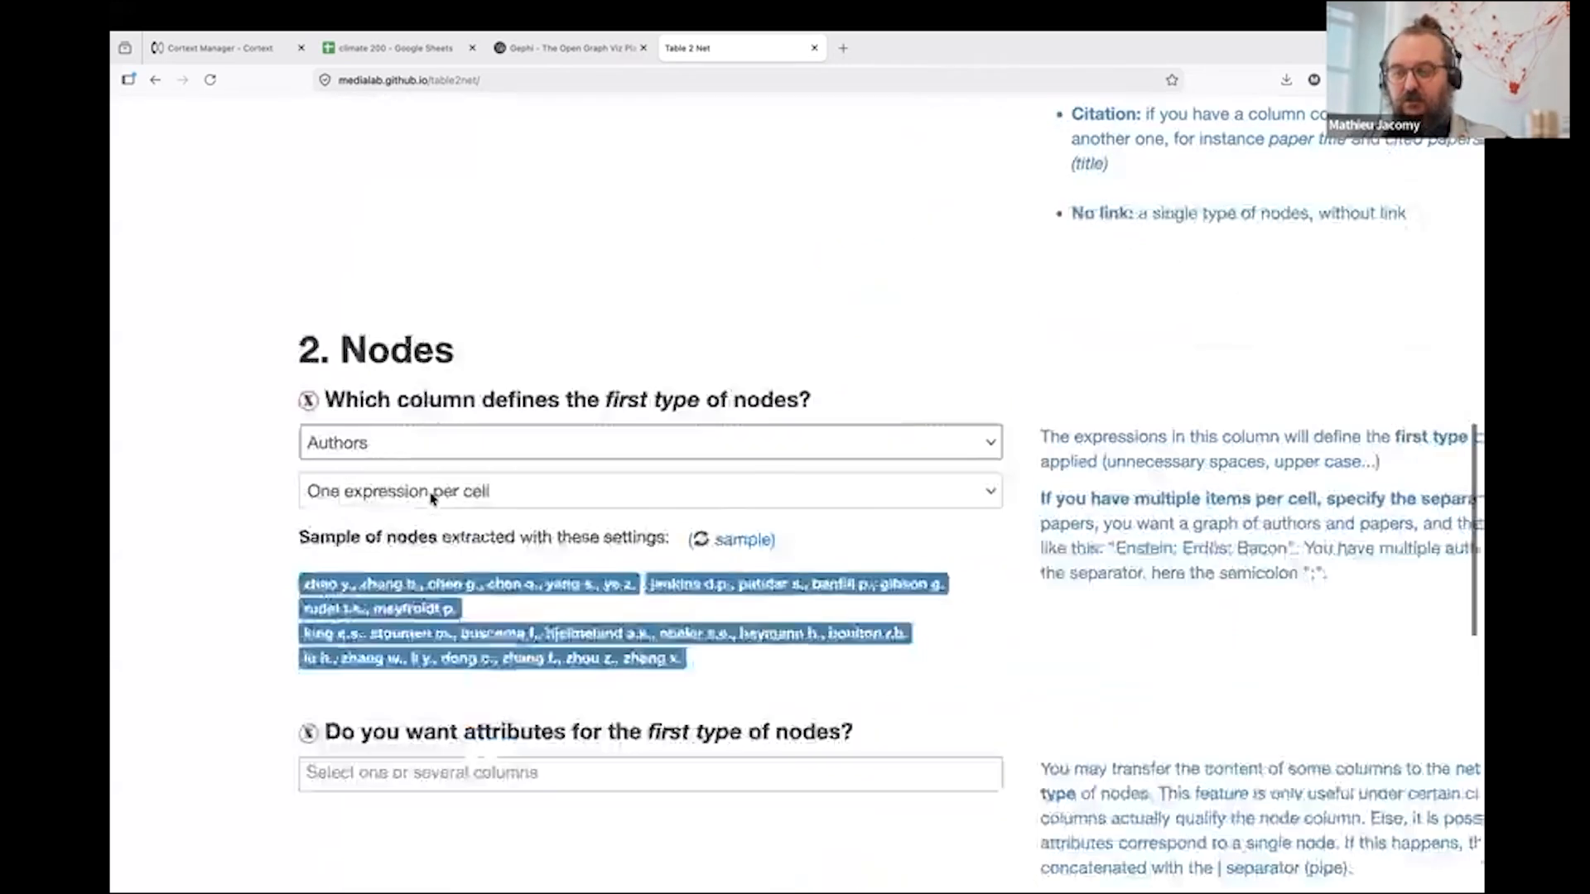
left_click(430, 497)
left_click(420, 495)
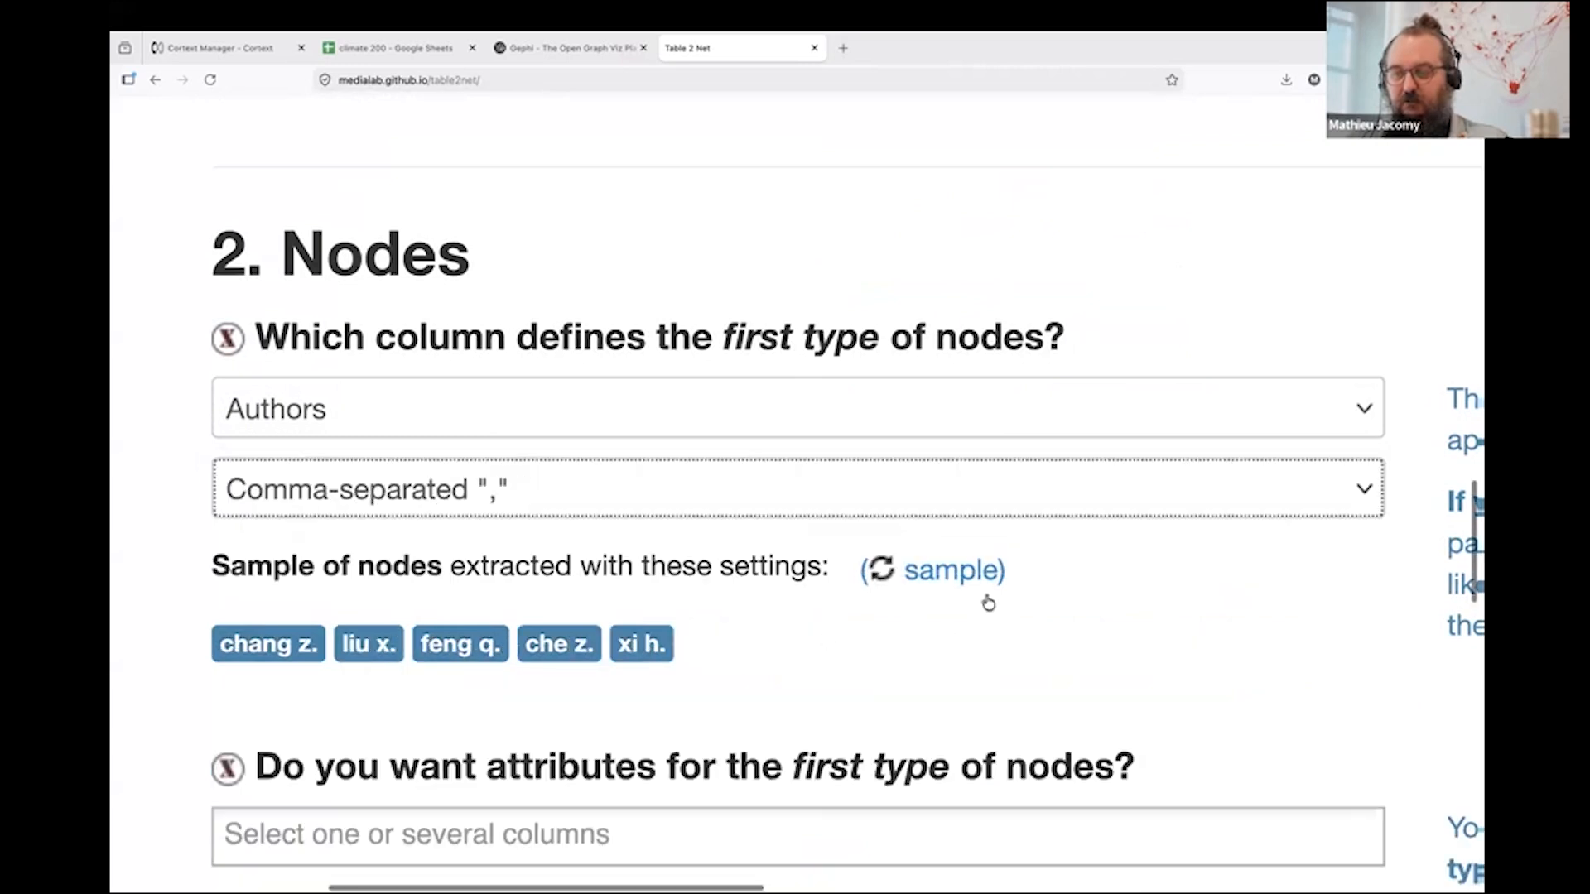
left_click(877, 570)
left_click(878, 570)
scroll(637, 556, "down", 5)
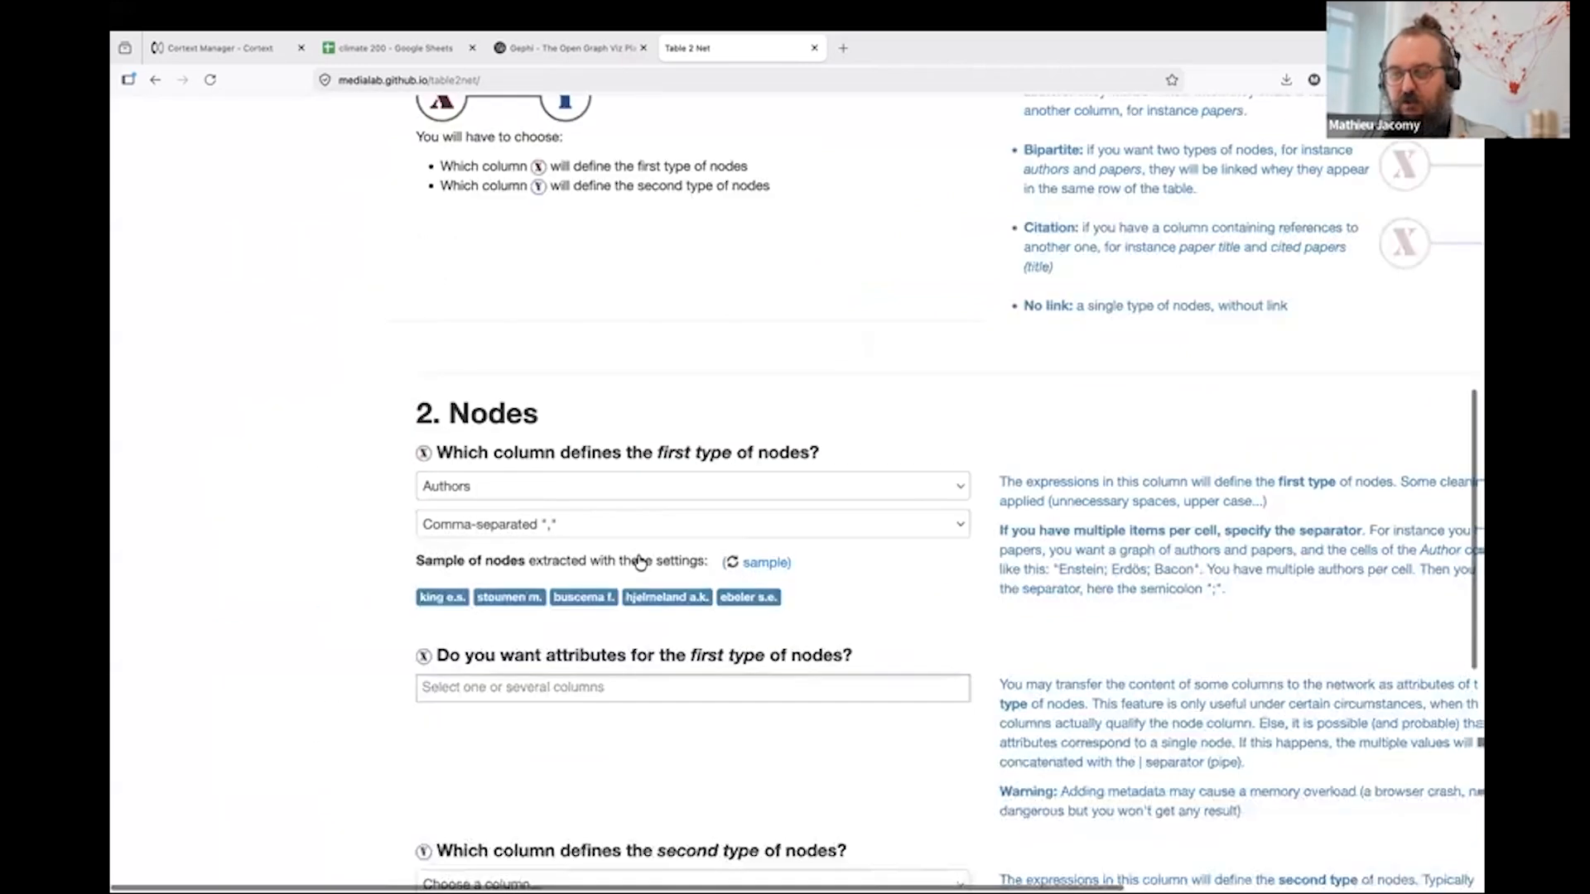
- Define the second type of nodes from the Title column, keeping one expression per cell
scroll(300, 590, "down", 3)
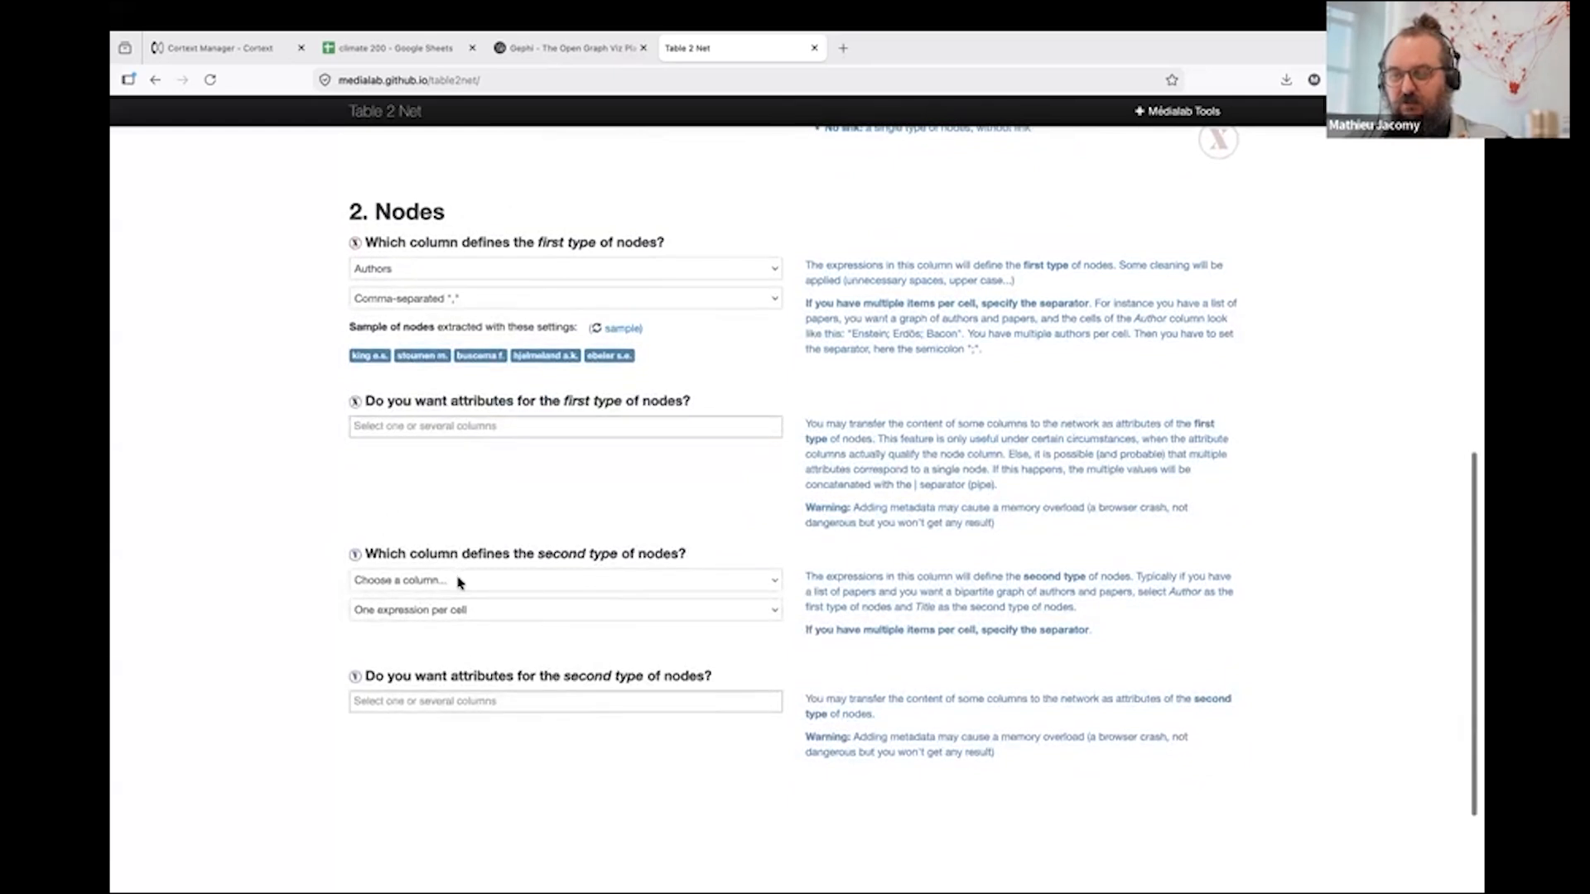
left_click(459, 582)
scroll(462, 429, "down", 1)
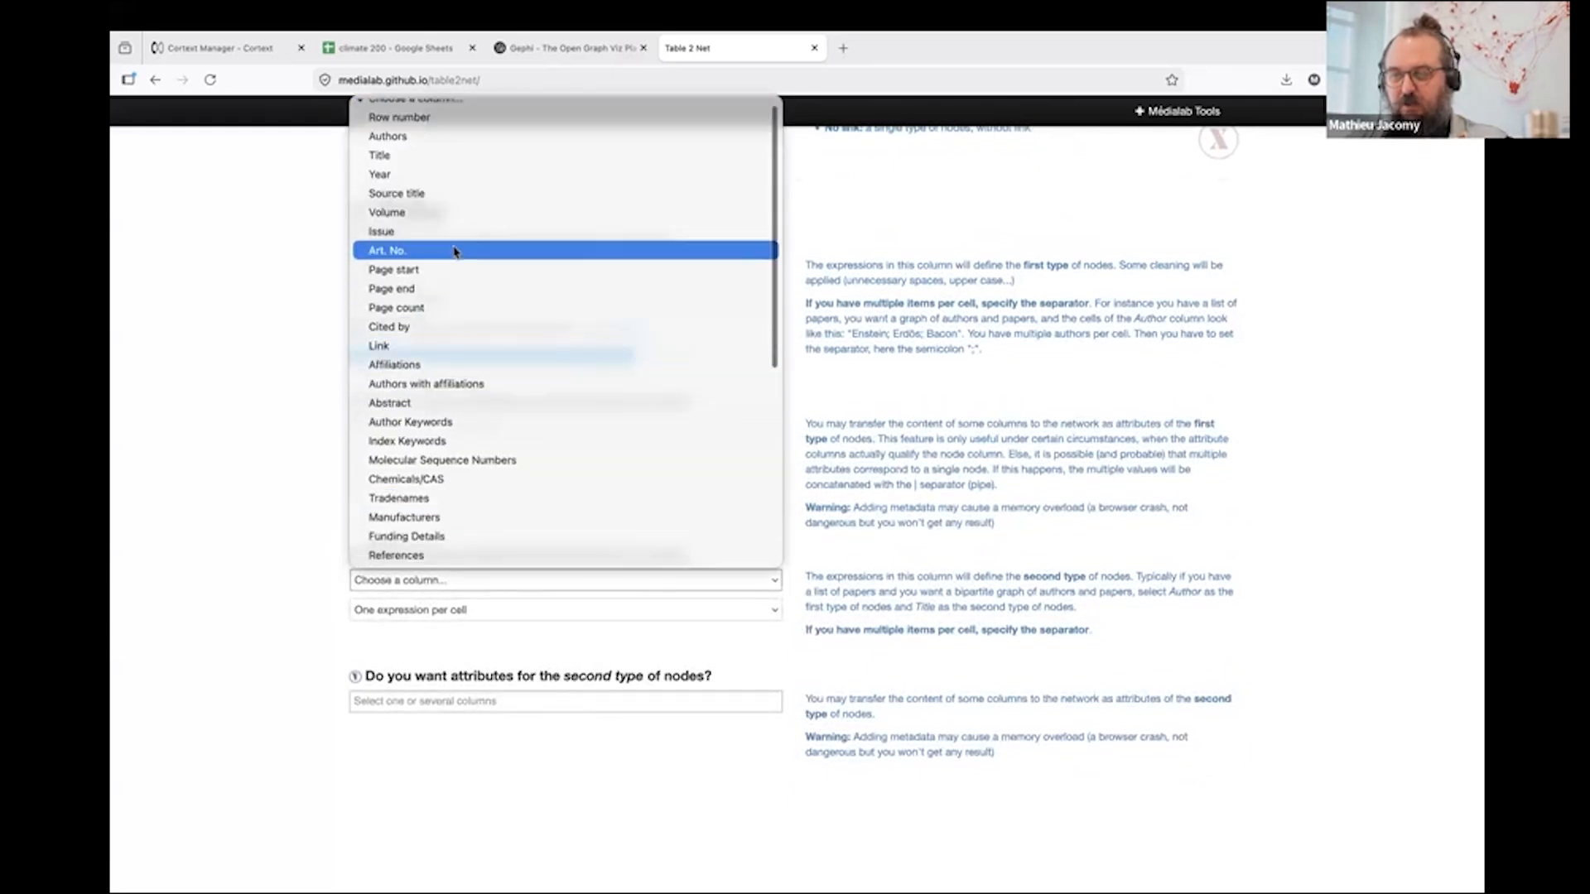
scroll(421, 121, "up", 1)
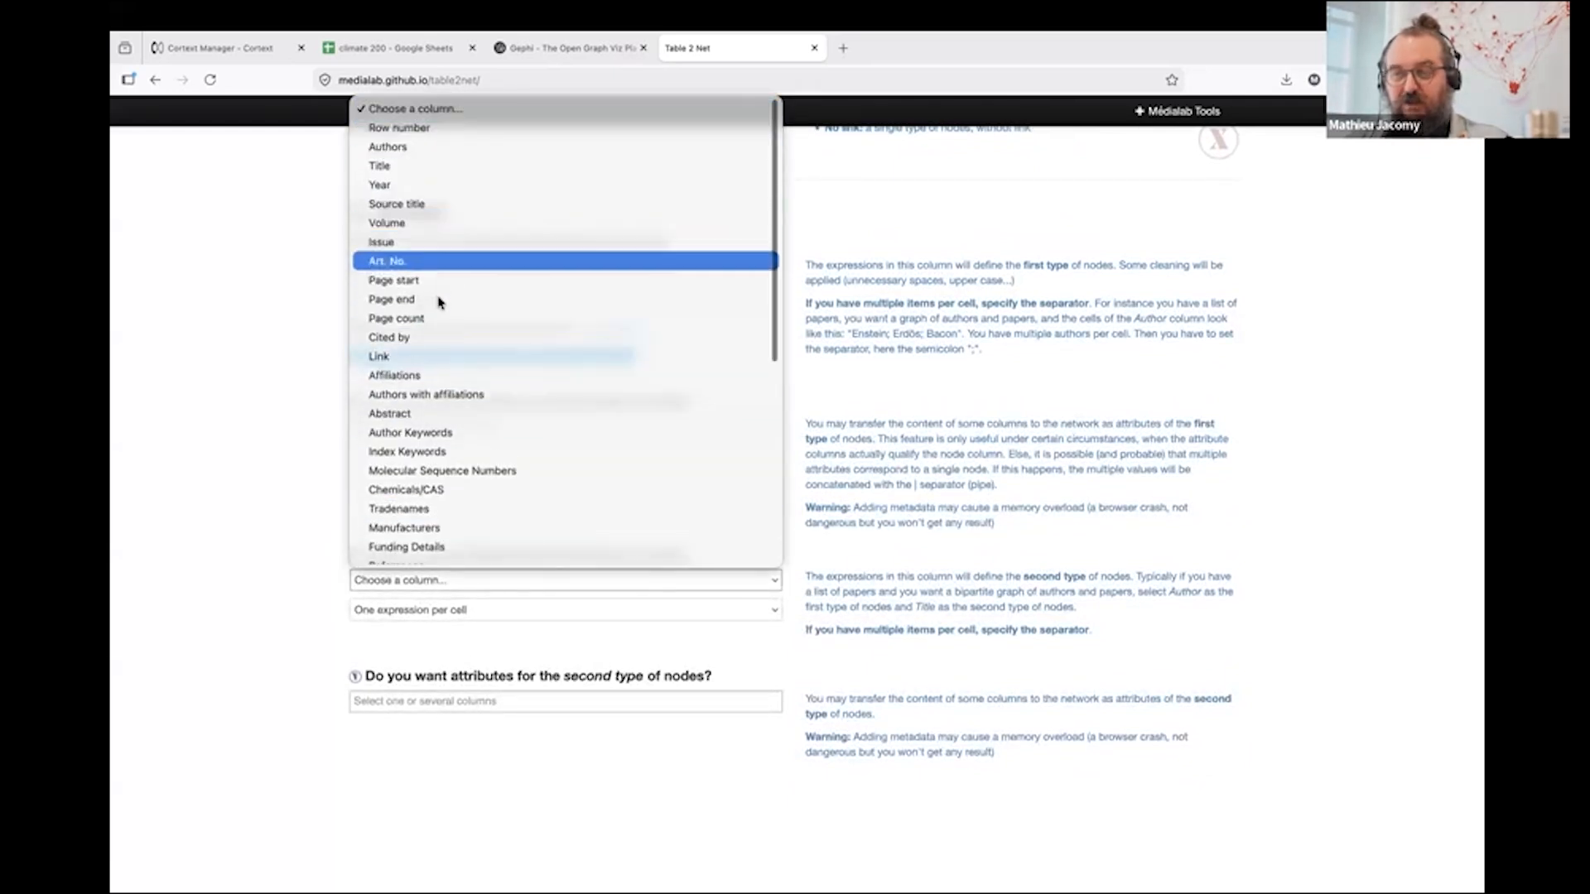
left_click(424, 166)
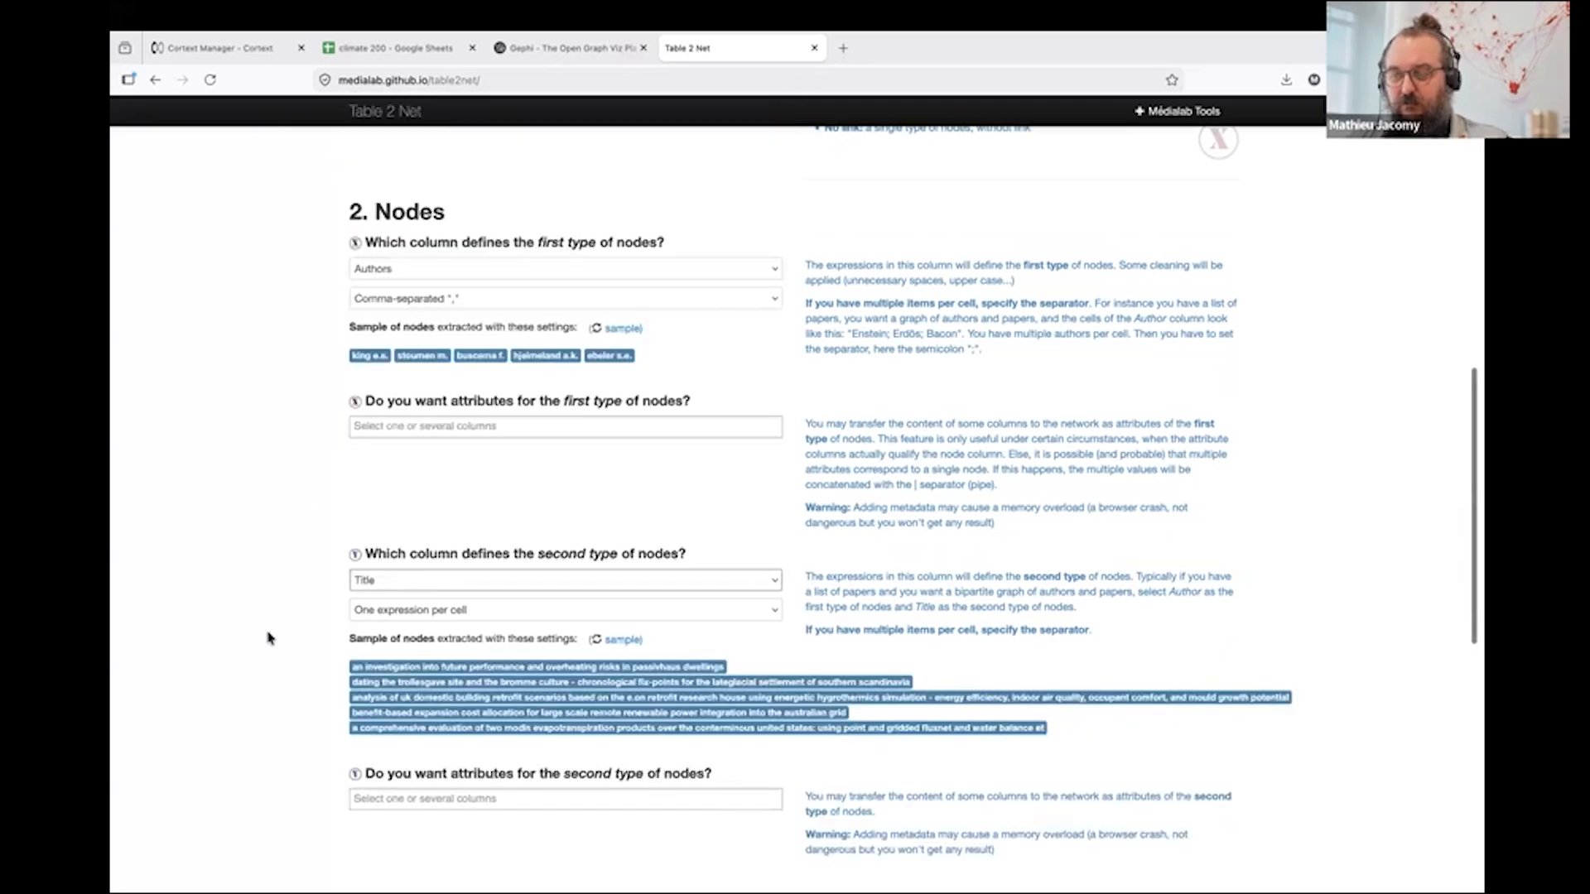
- Build and download the bipartite network as a GEXF file, dismissing the file-naming note
scroll(267, 637, "down", 7)
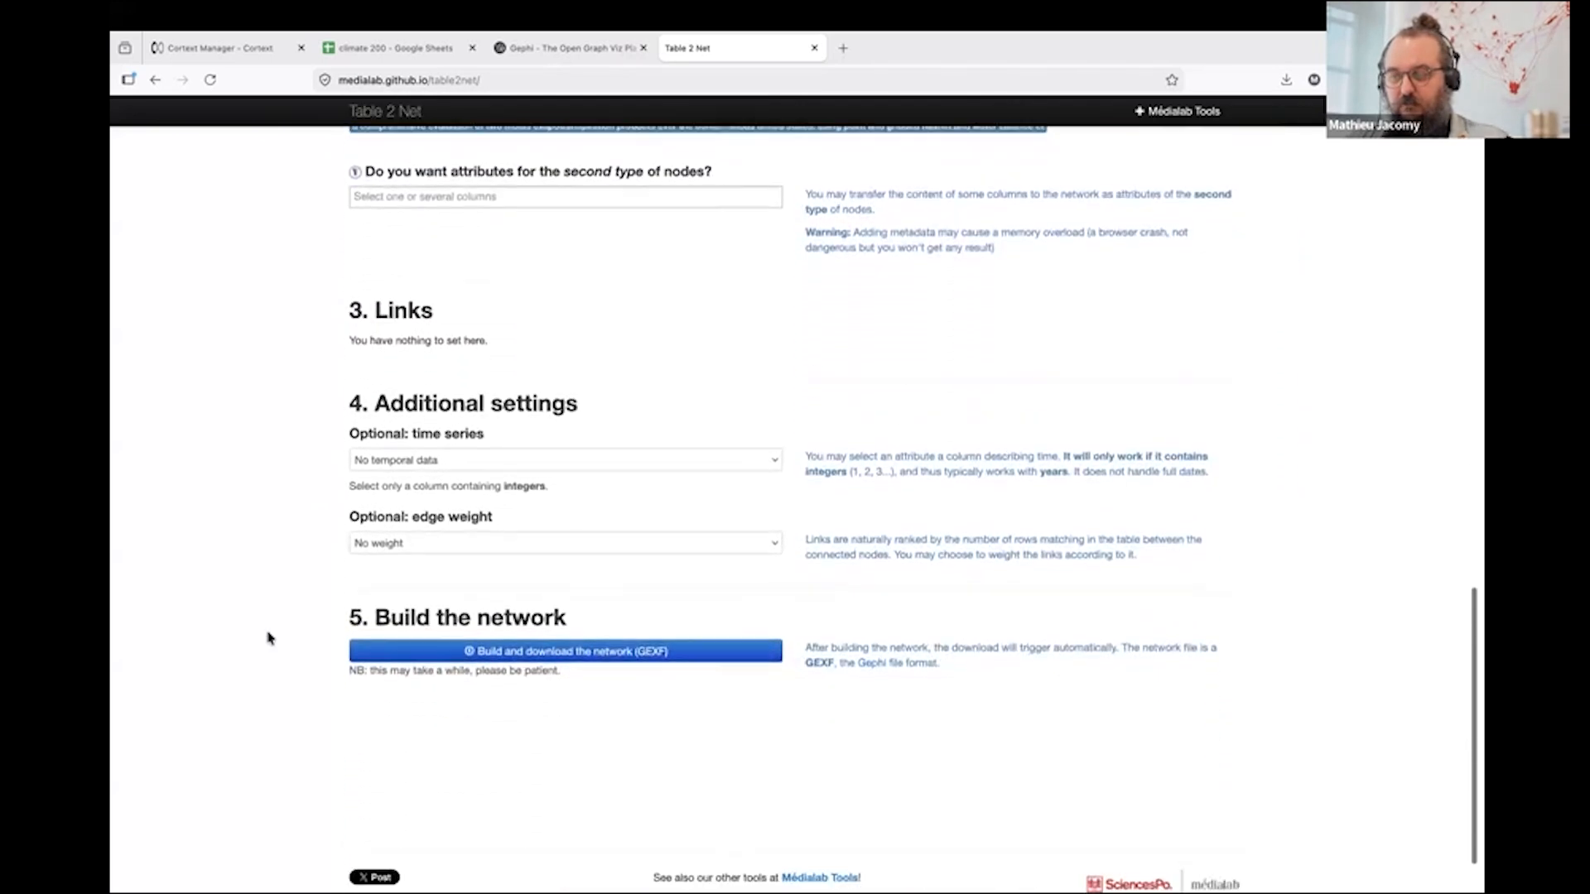
left_click(469, 651)
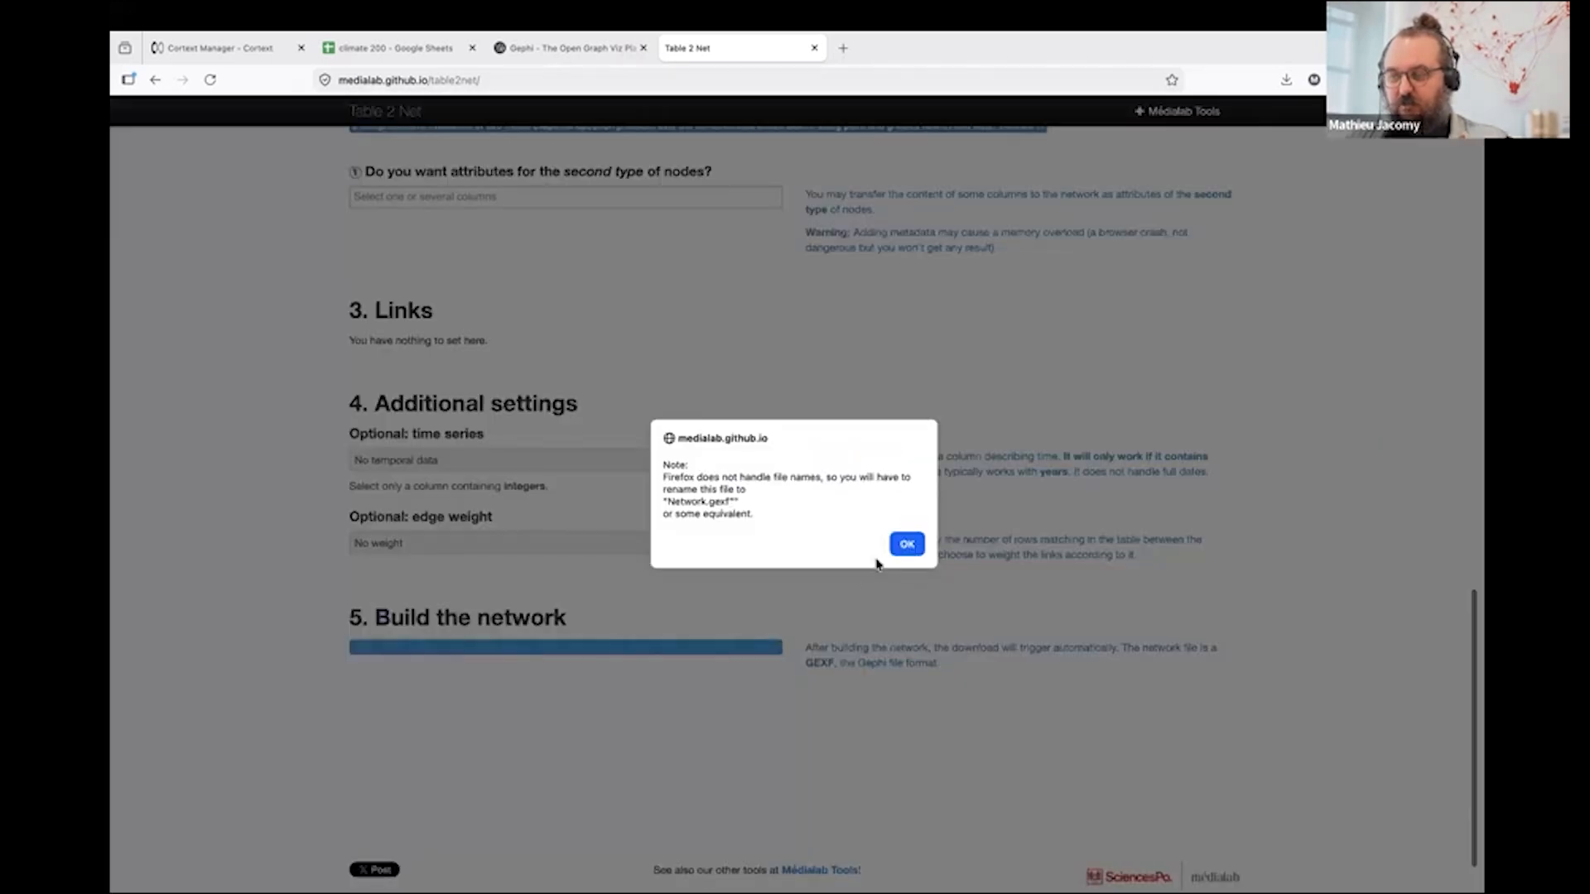
left_click(906, 544)
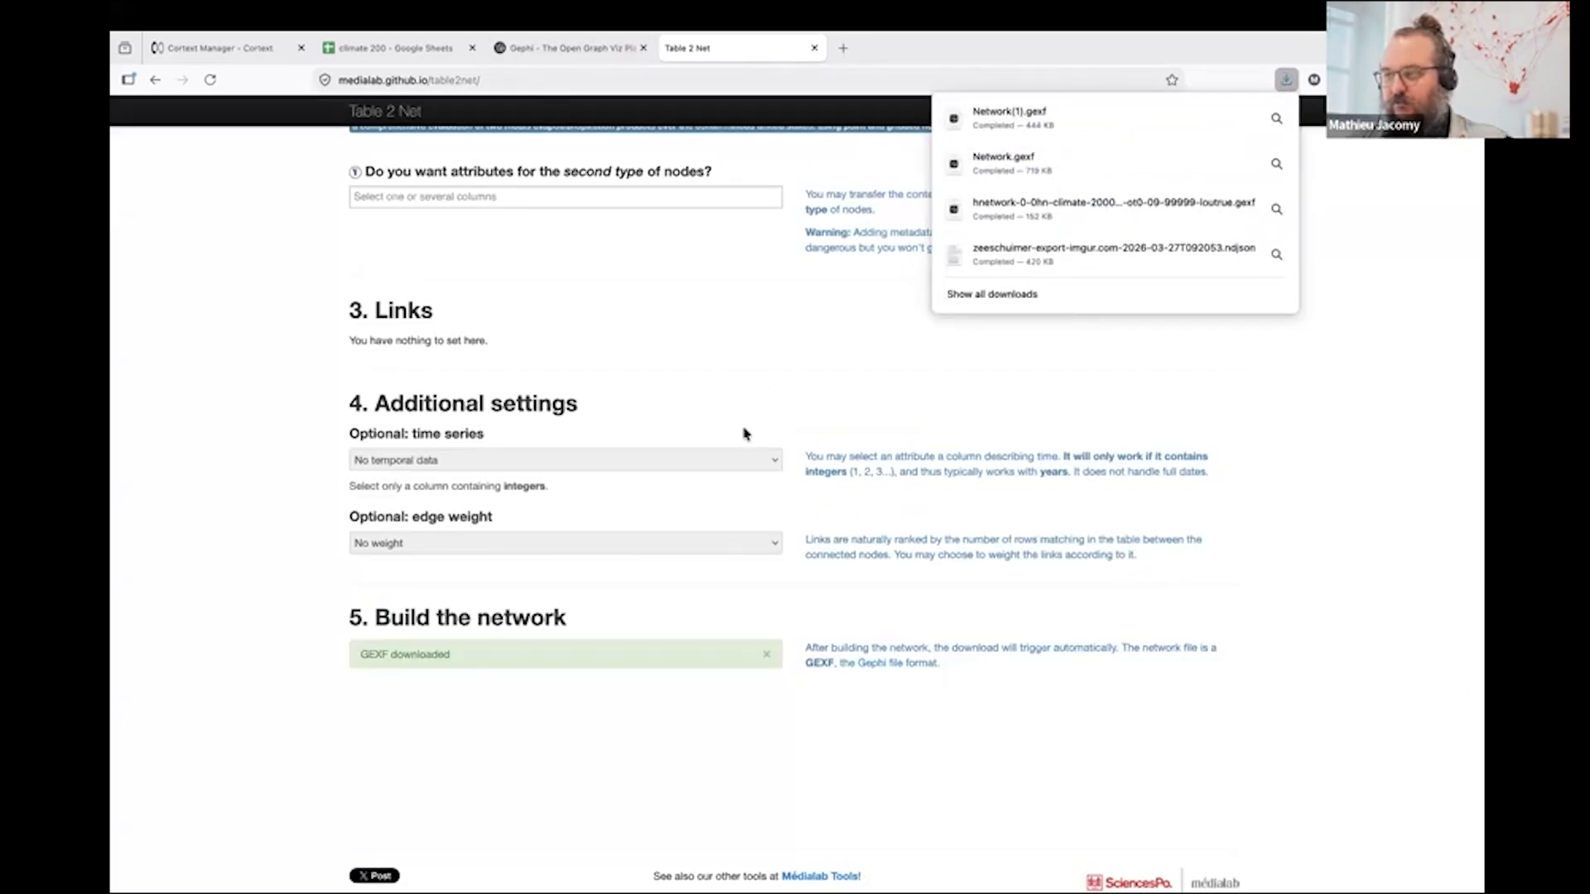
- Switch to Gephi and open Network.gexf from the Downloads folder
key("super+Tab")
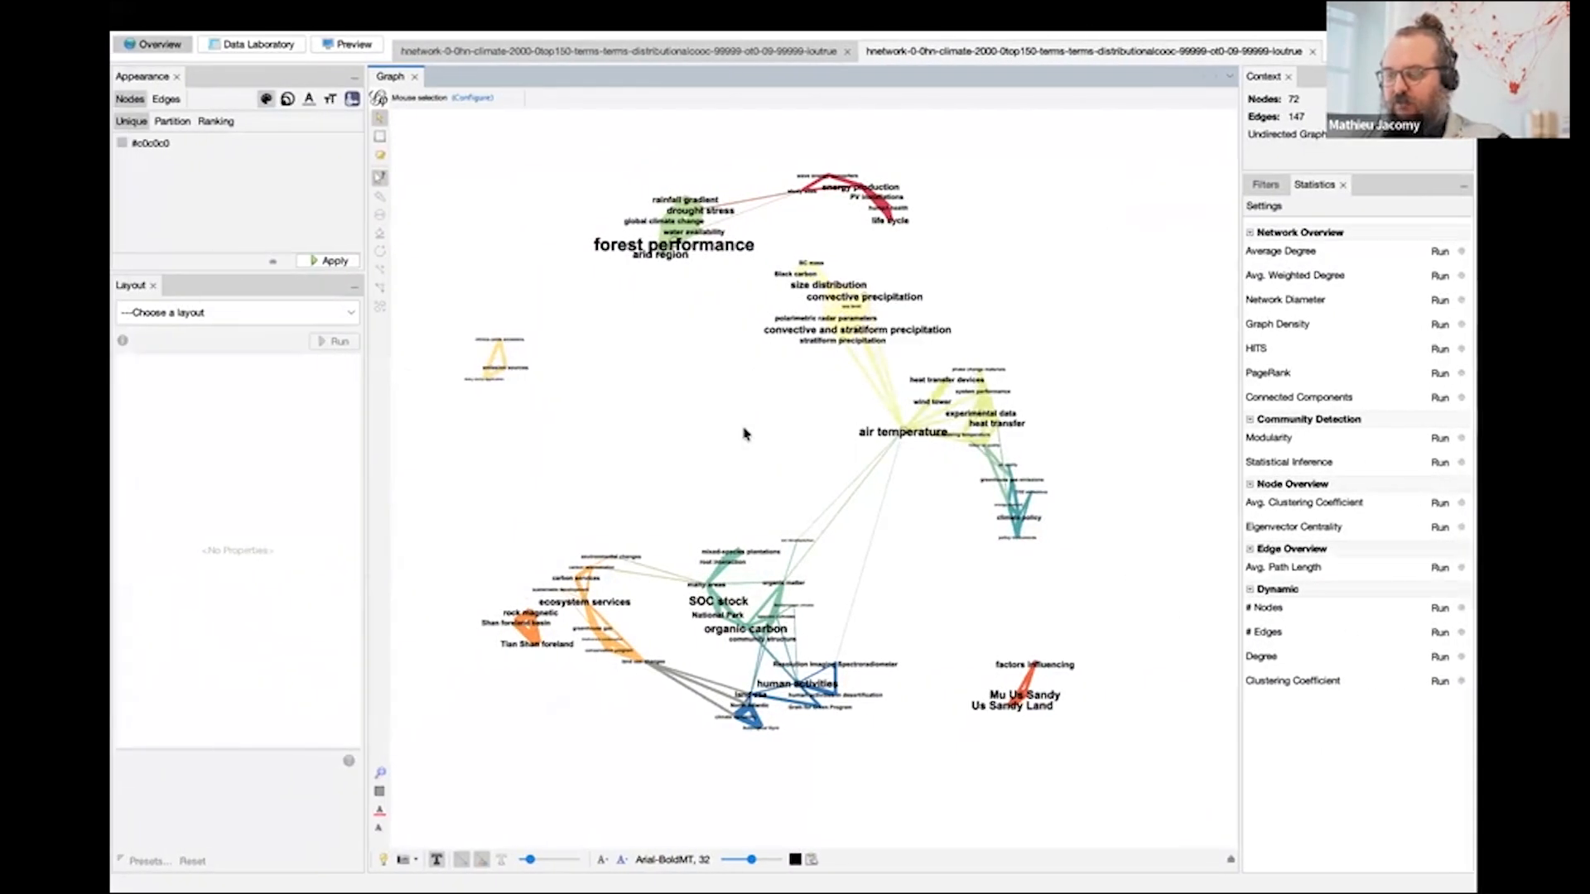
key("super+o")
left_click(553, 424)
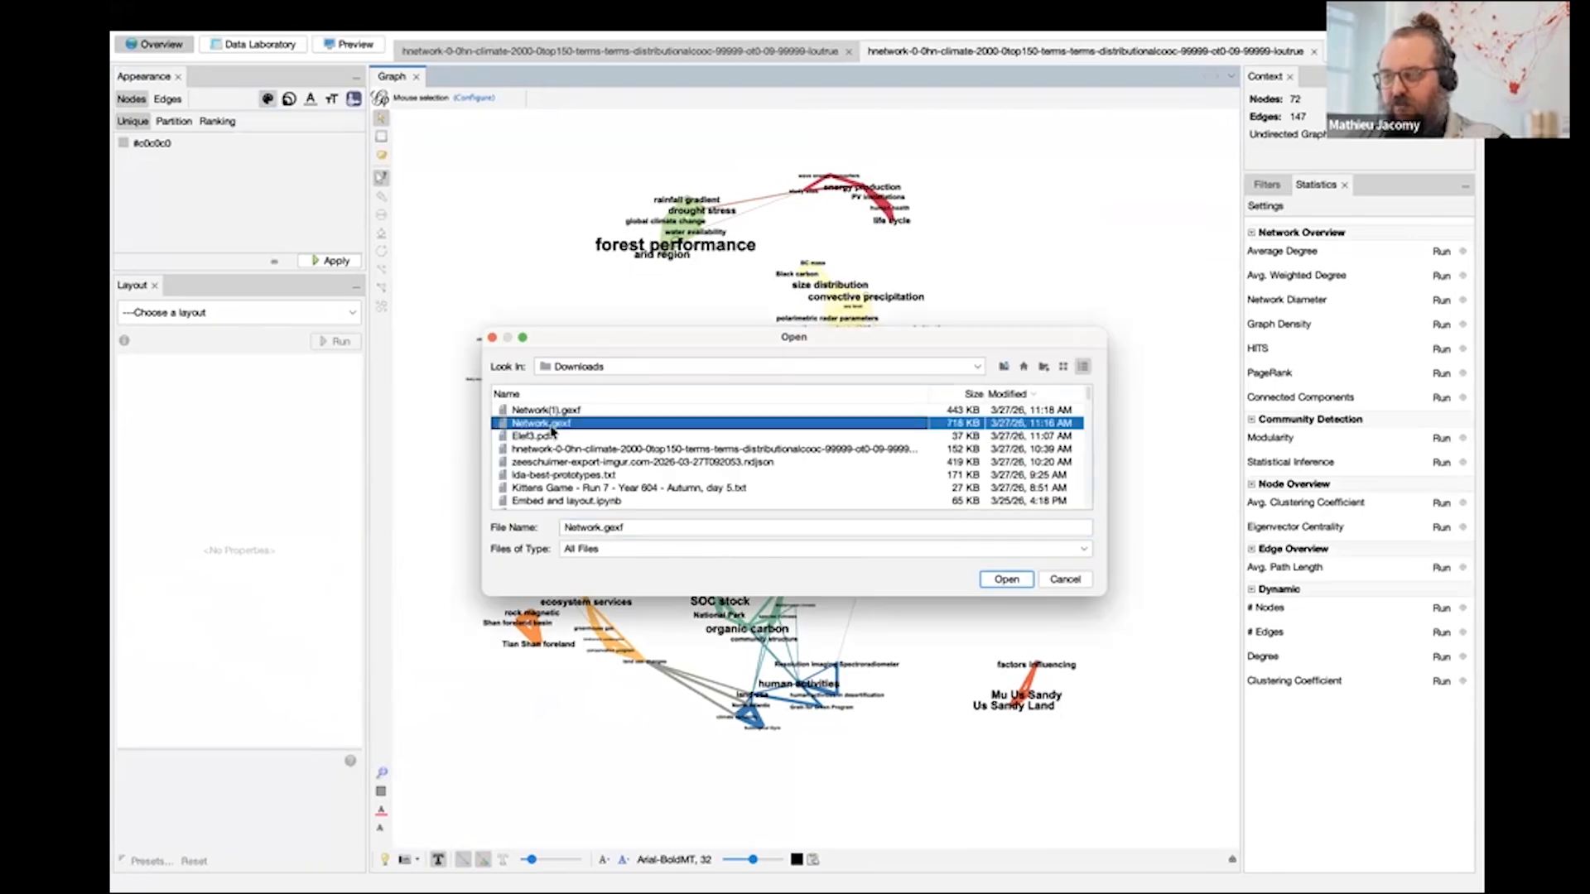
double_click(552, 425)
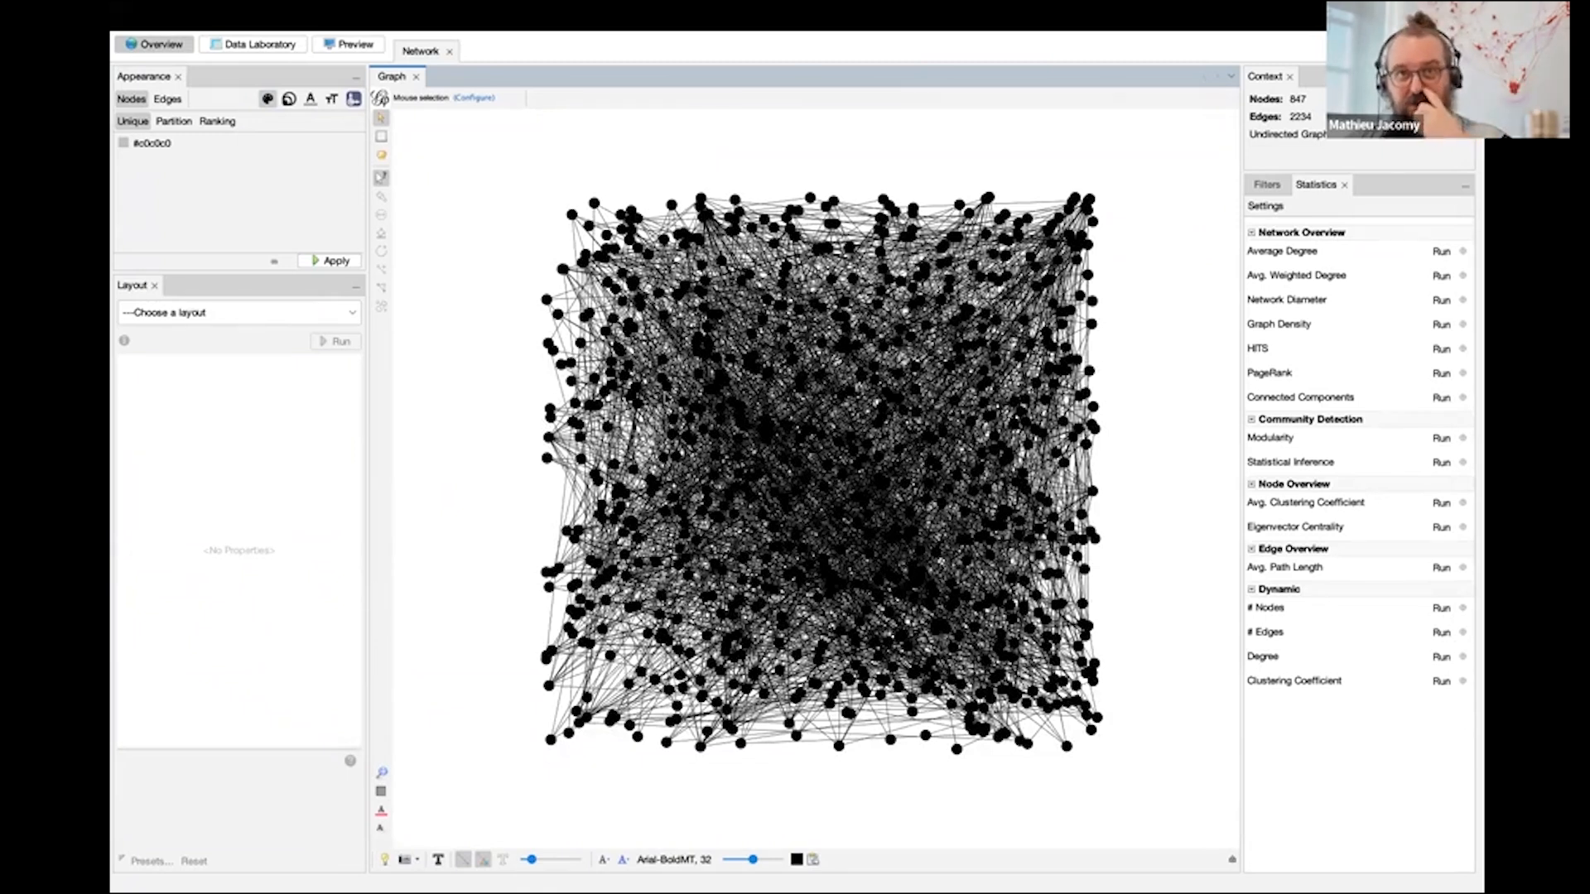
- Open Network(1).gexf from the Downloads folder, listing the files in detail with the most recently modified first
key("super+o")
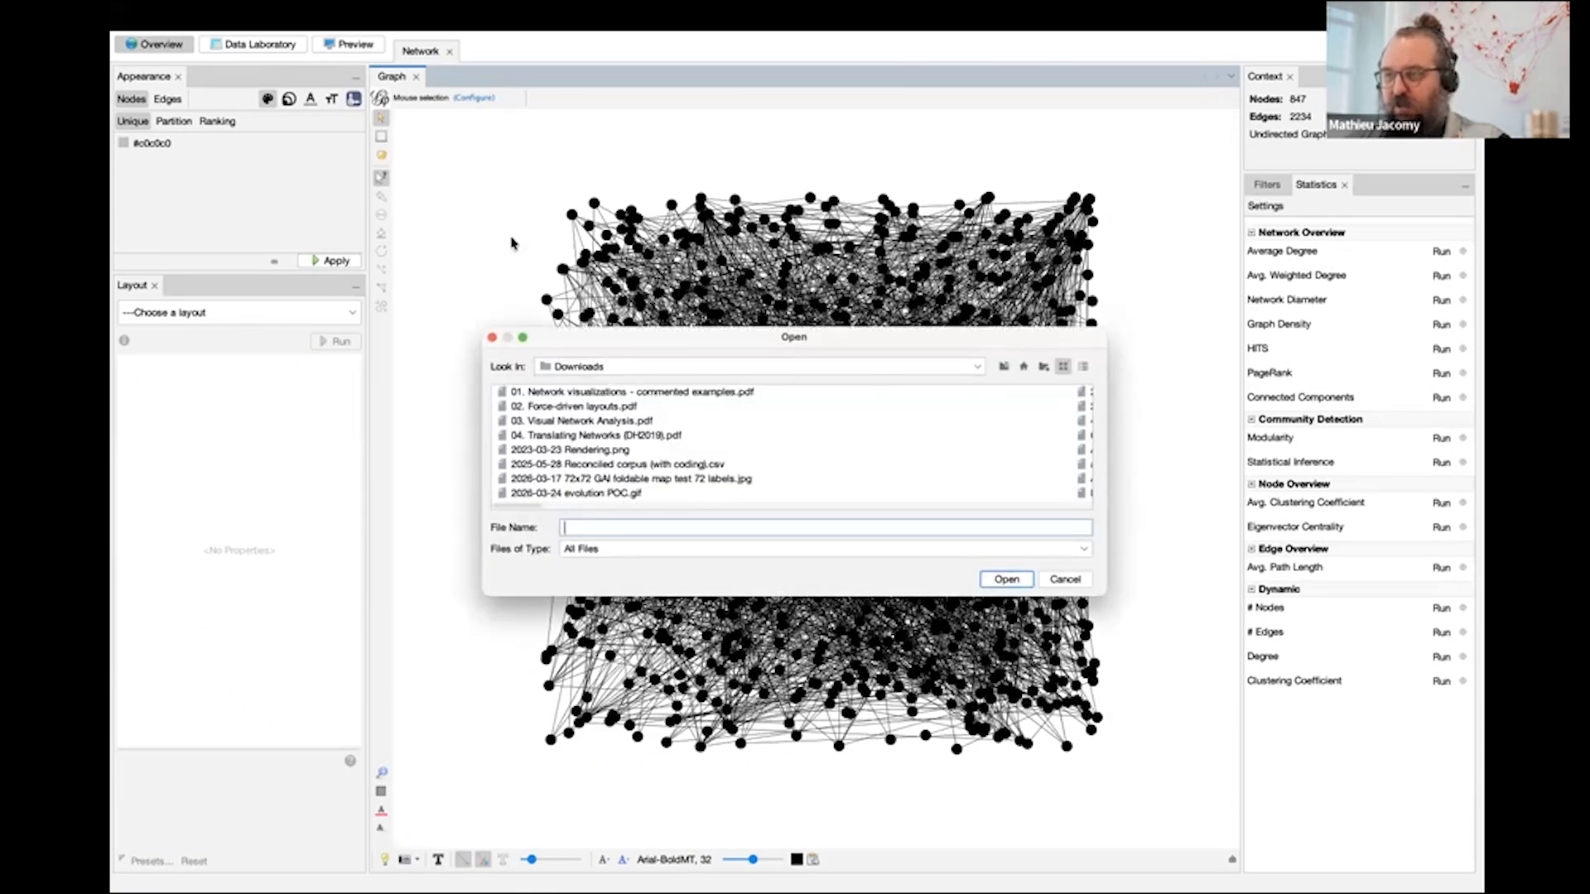
left_click(1083, 367)
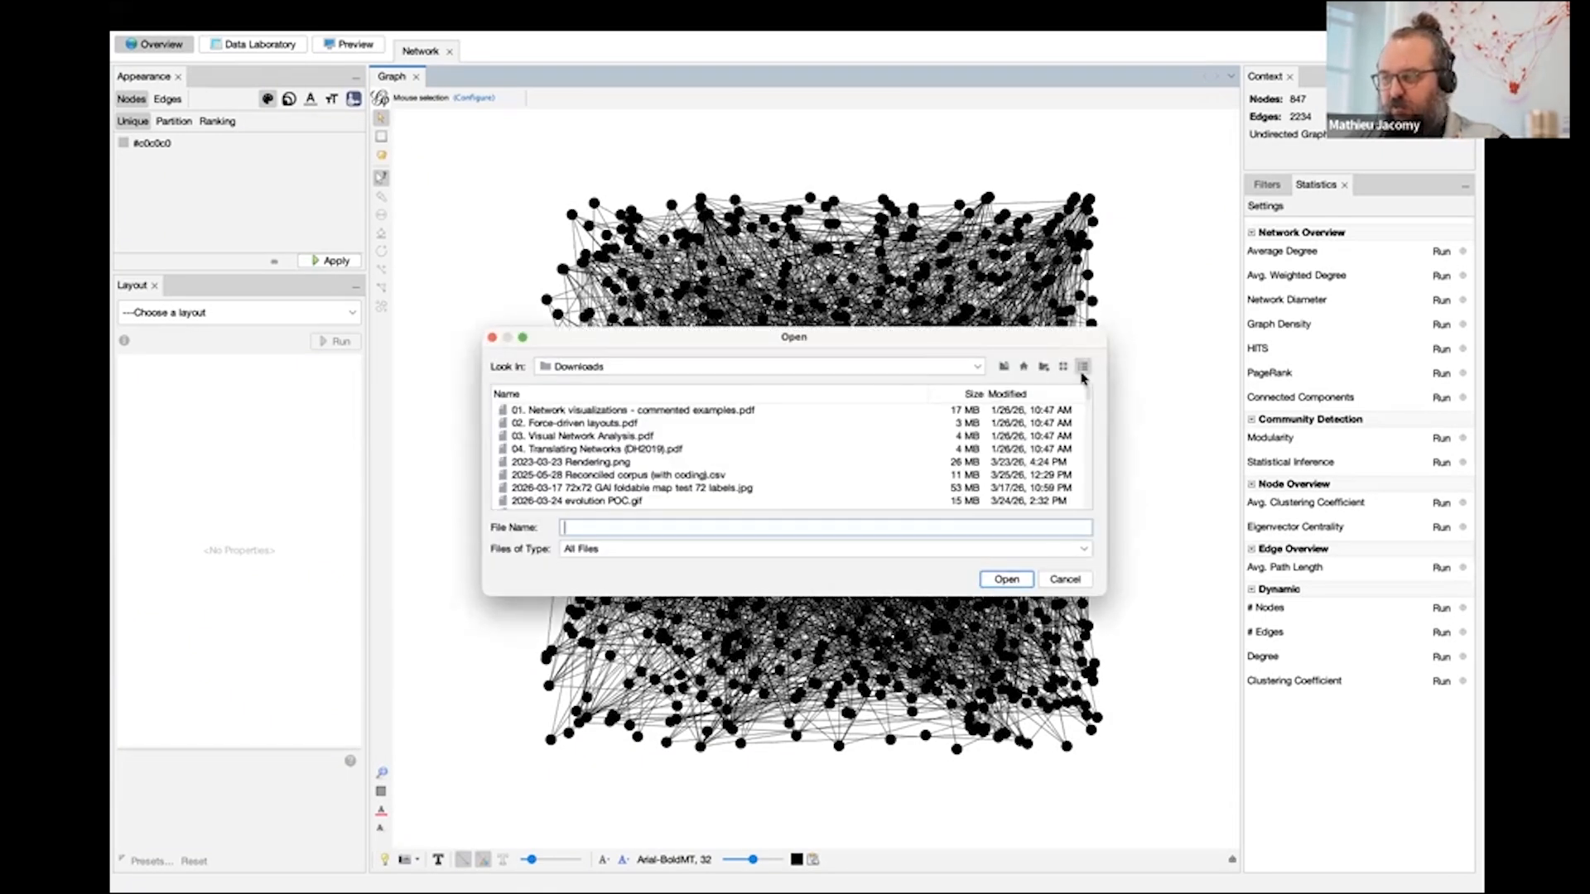
left_click(1032, 397)
left_click(1032, 398)
double_click(570, 414)
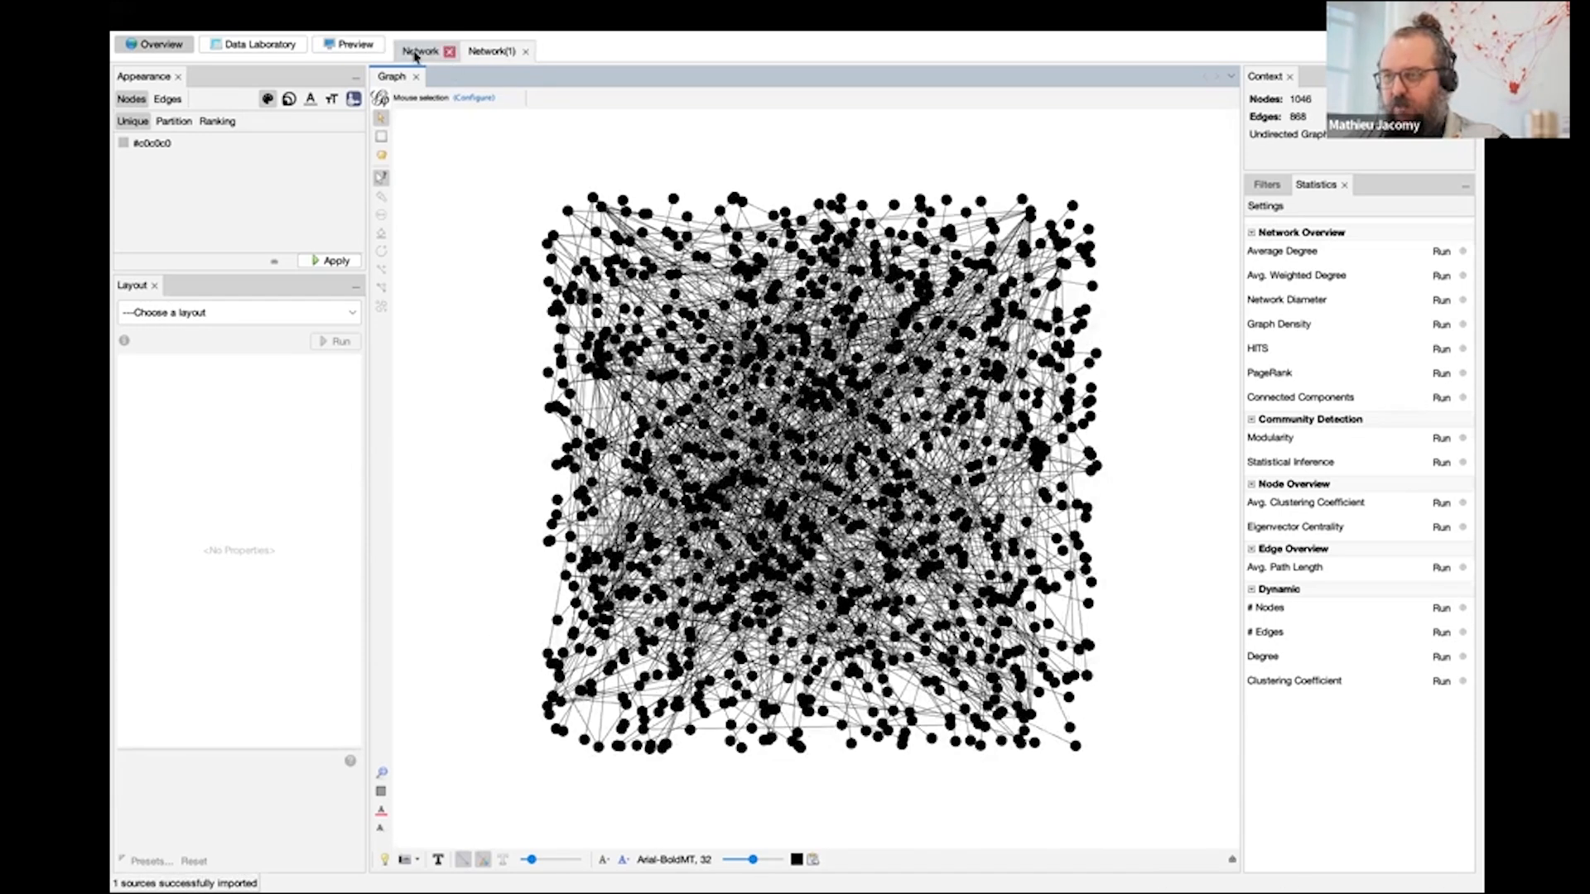
- Return to the Network workspace and run the ForceAtlas 2 layout on it
left_click(416, 52)
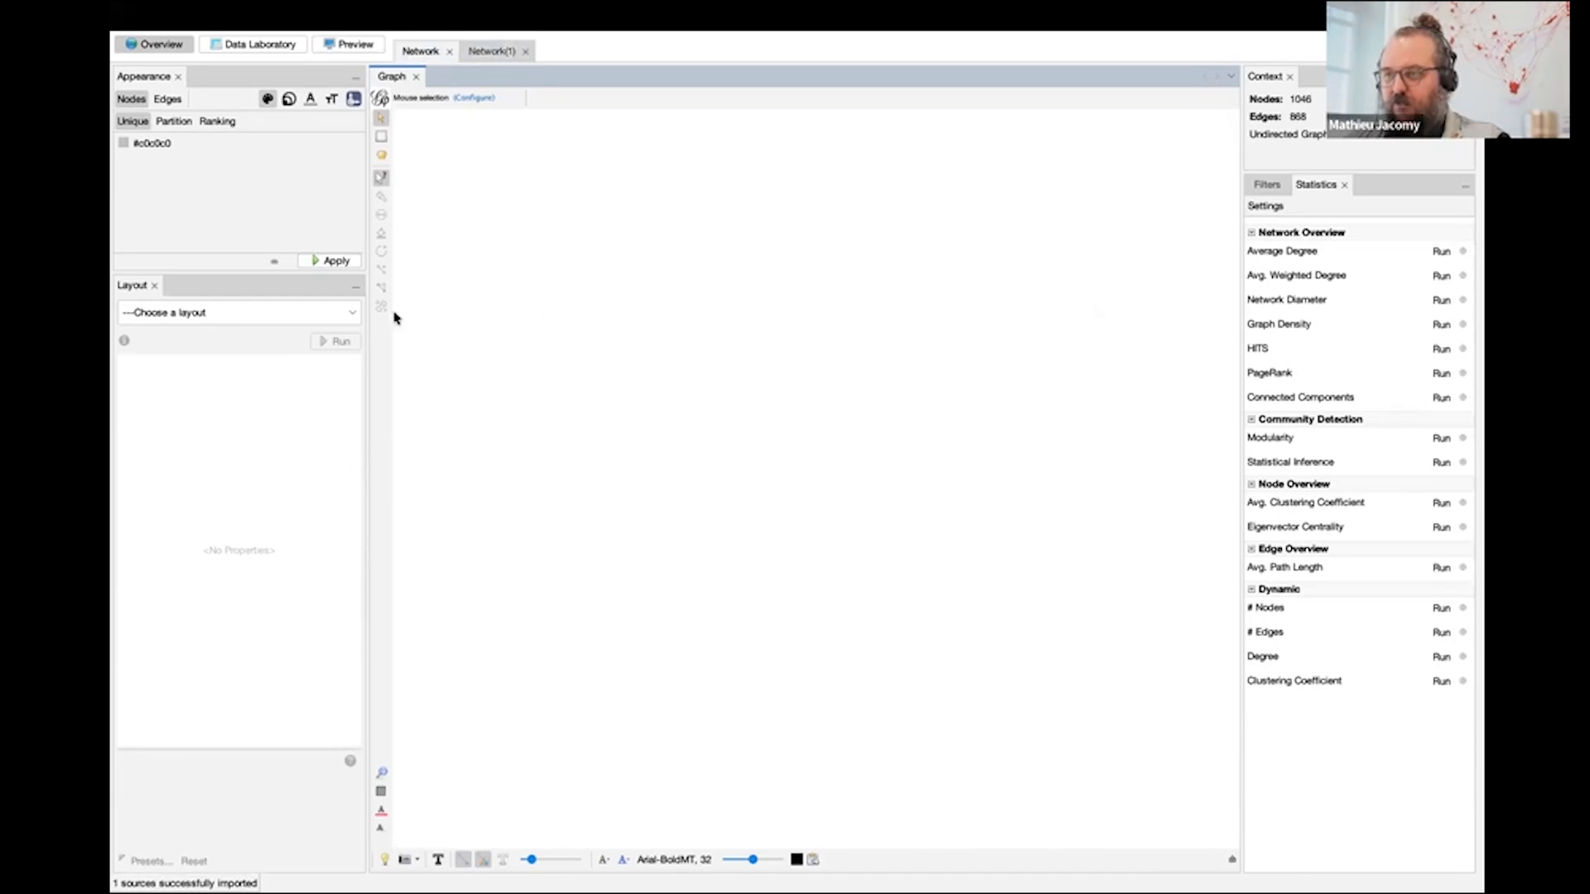
left_click(259, 320)
left_click(258, 400)
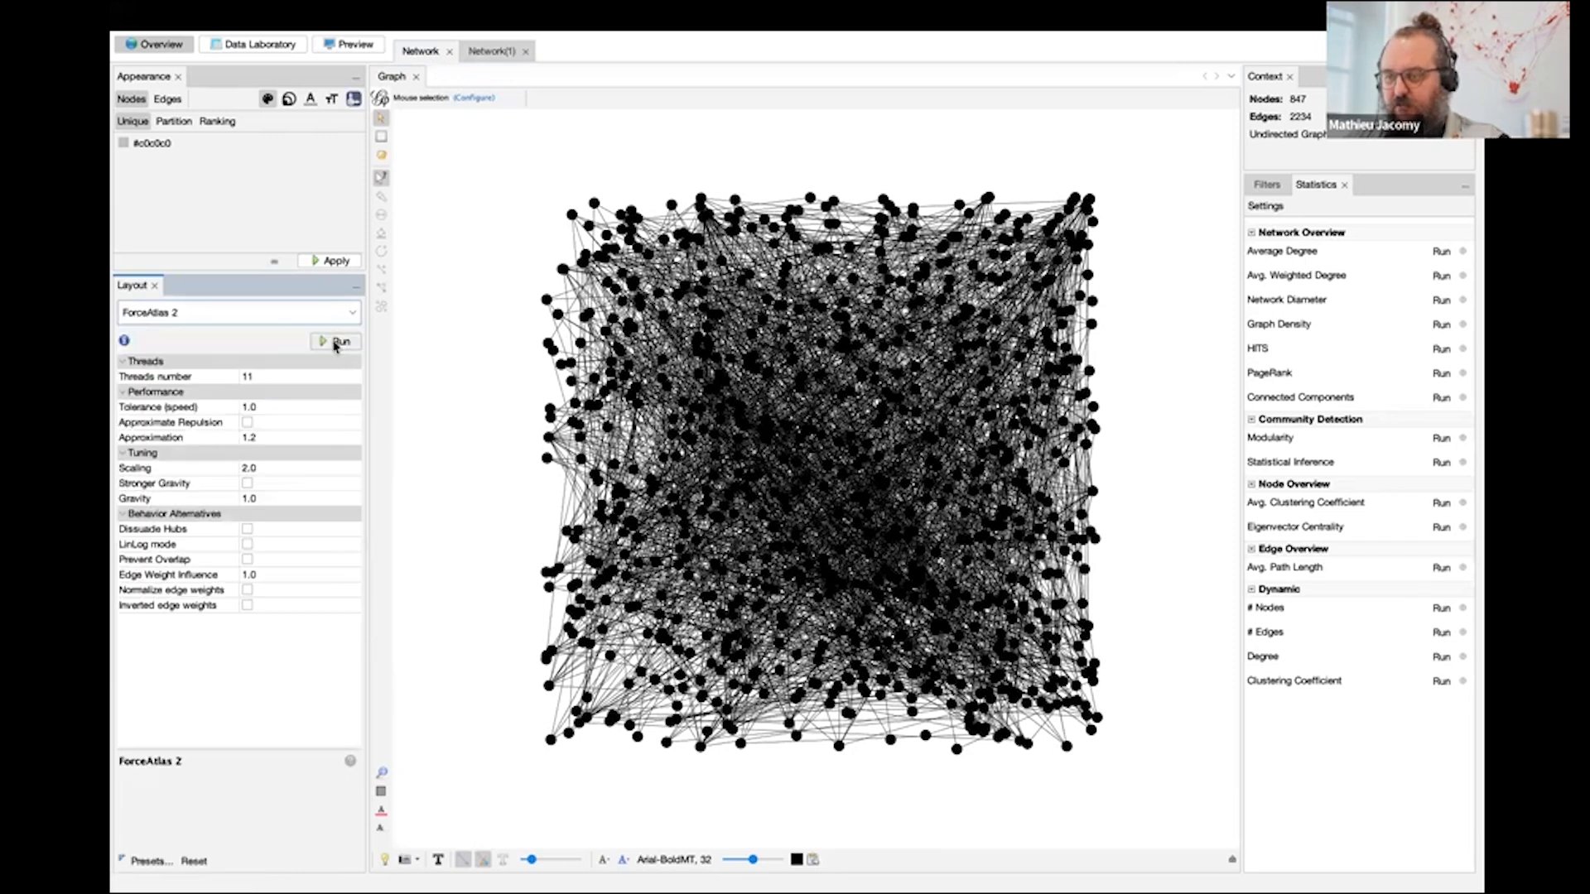
left_click(334, 342)
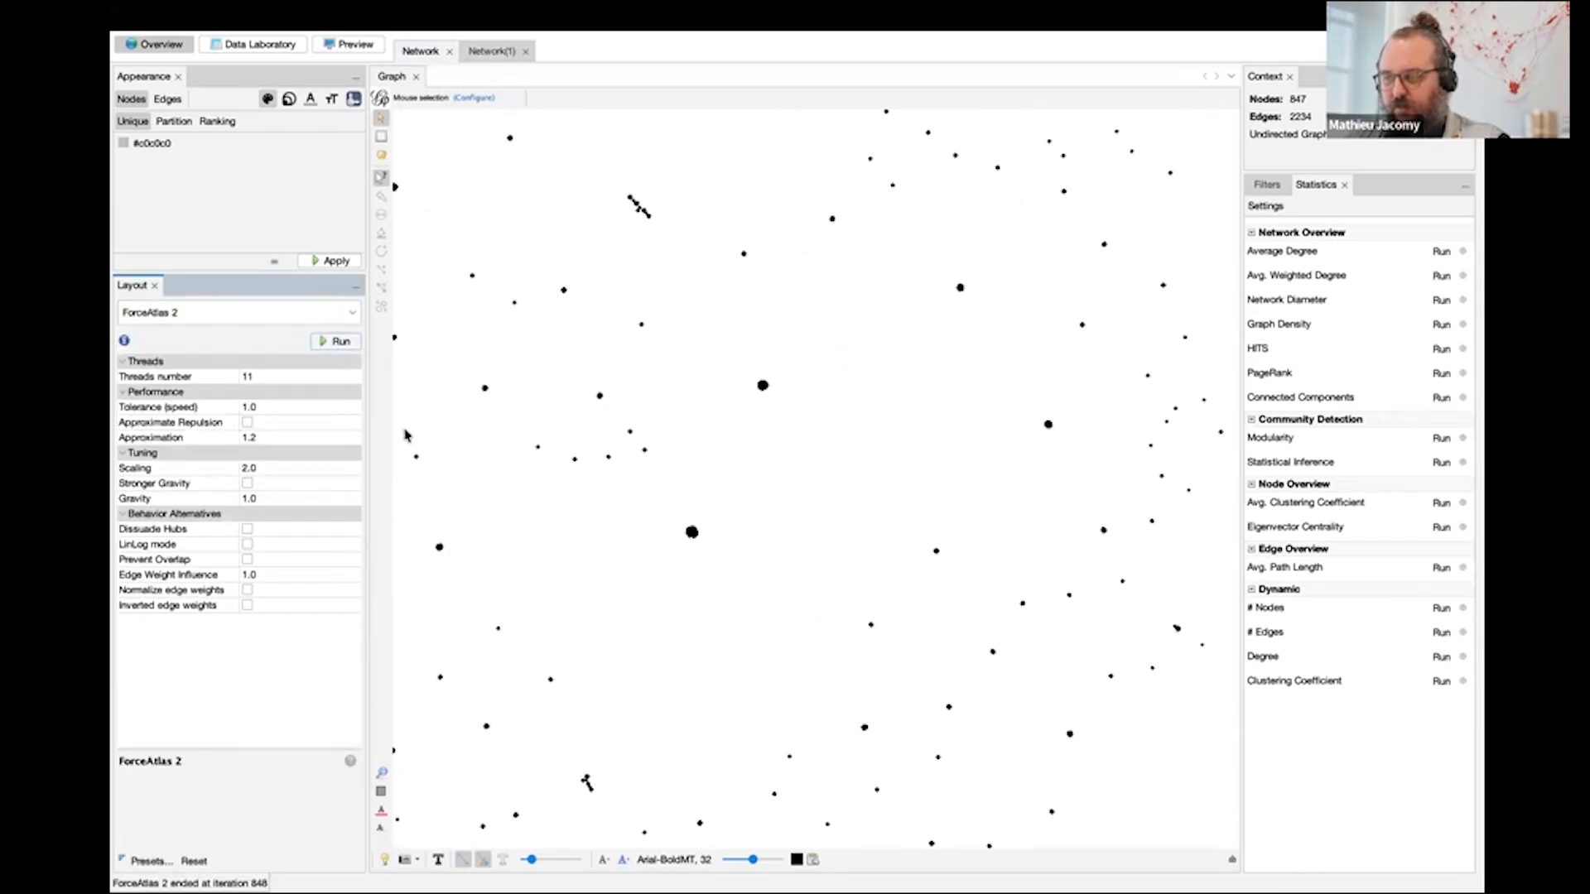
- Enable Stronger Gravity with gravity 0.001 and run ForceAtlas 2 again
left_click(249, 484)
left_click(264, 497)
type("0.0")
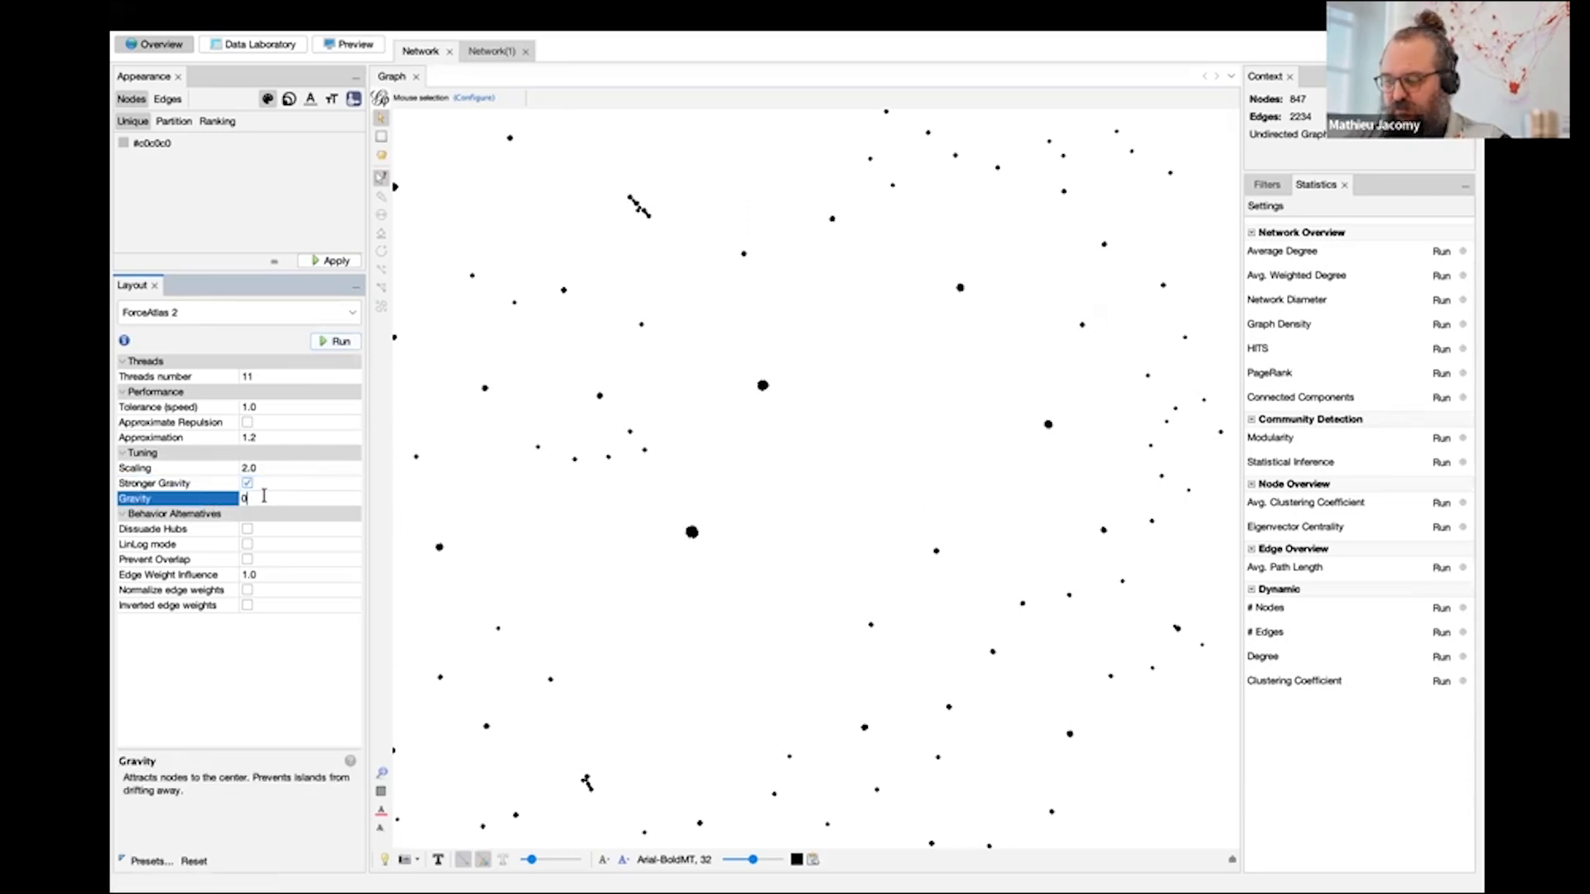
type("01")
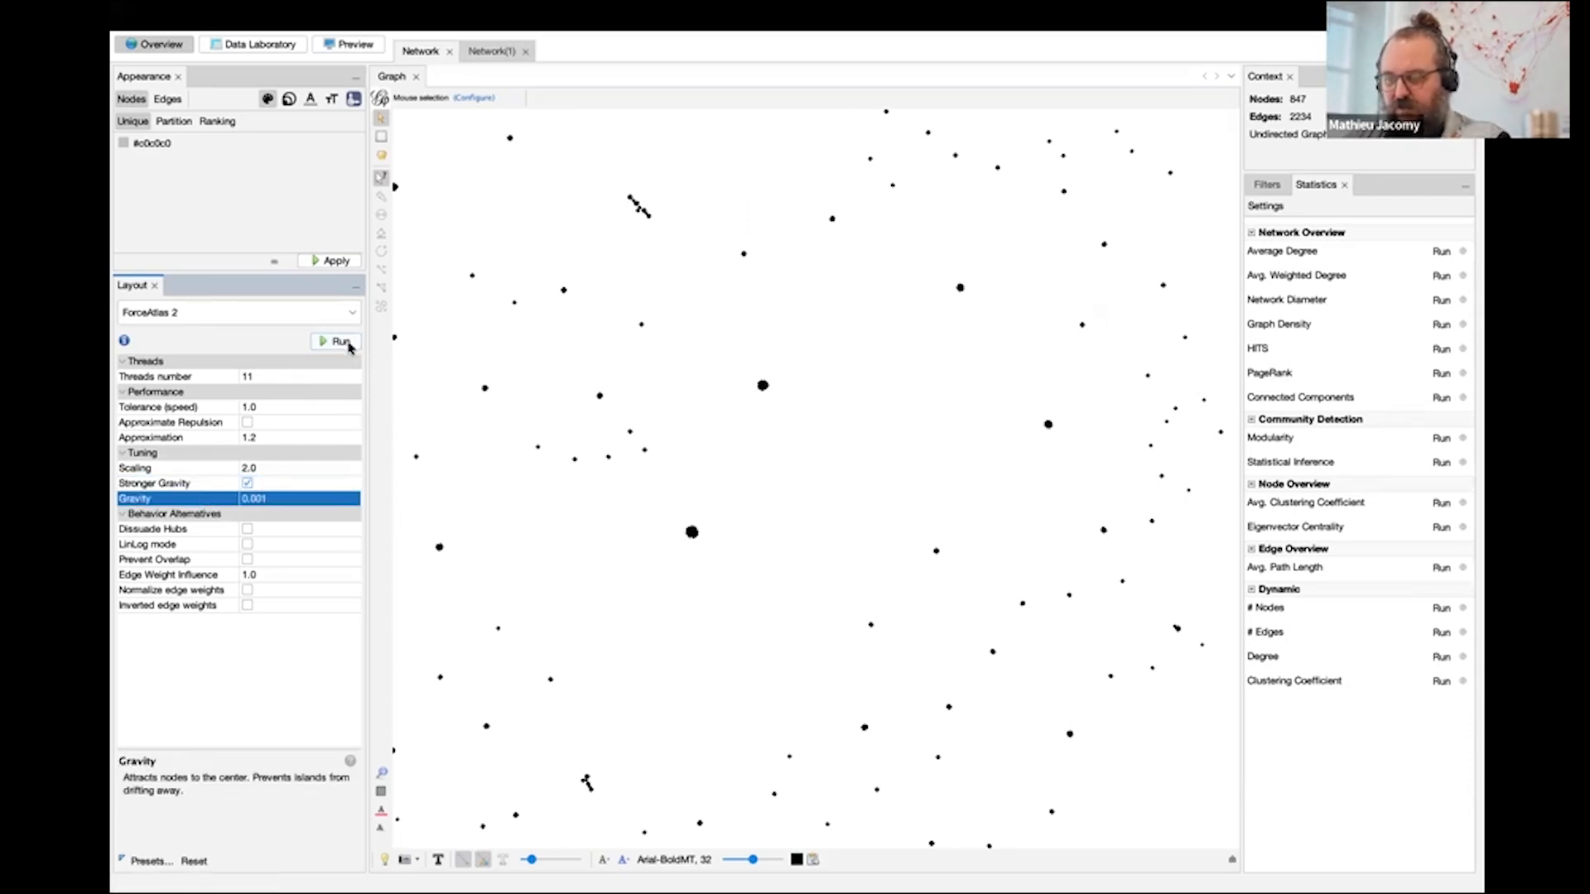
left_click(335, 342)
- Set the gravity of the running ForceAtlas 2 layout to 0.01 and inspect the resulting clusters
left_click(287, 499)
type("0.01")
key("Return")
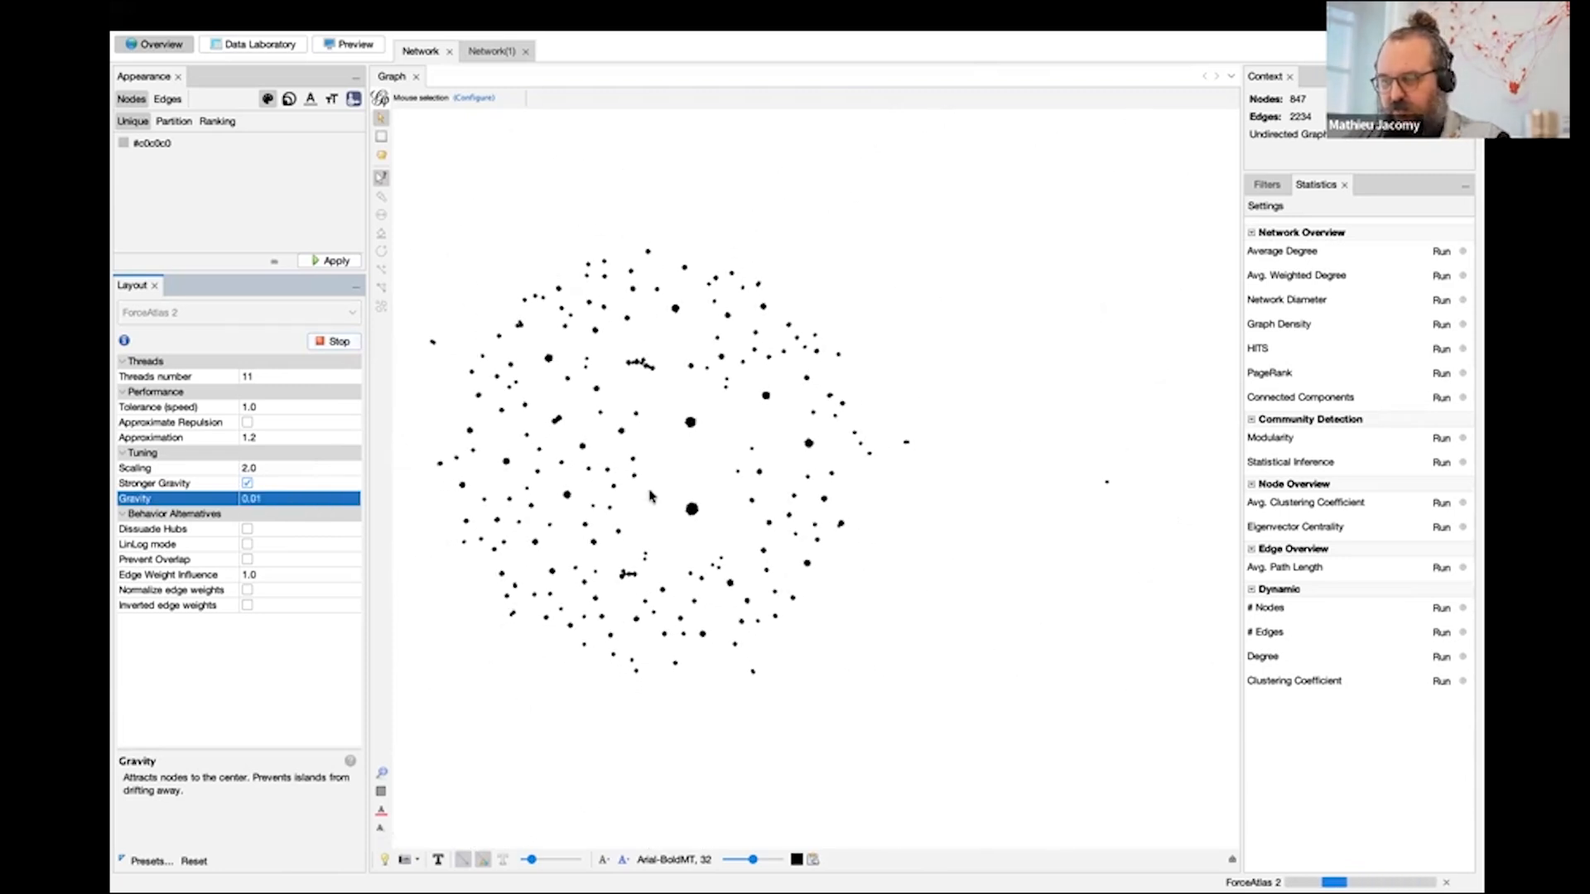
scroll(650, 497, "up", 5)
scroll(458, 575, "down", 5)
scroll(472, 577, "up", 3)
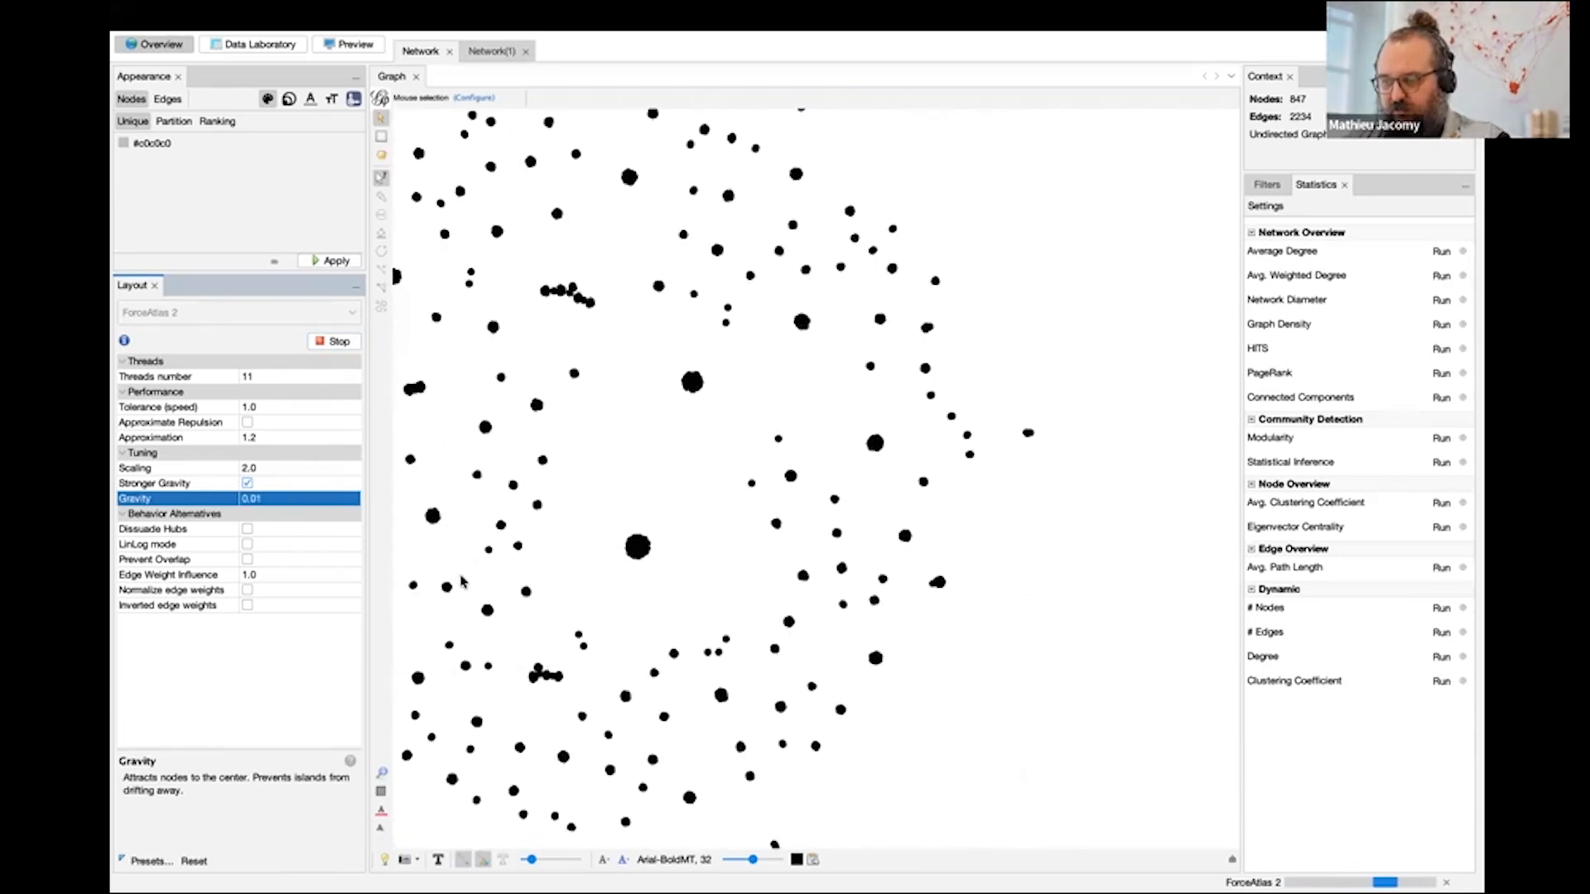
- Enable Prevent Overlap in ForceAtlas 2 and stop the layout once the nodes have spread apart
left_click(247, 560)
left_click_drag(631, 517, 778, 520)
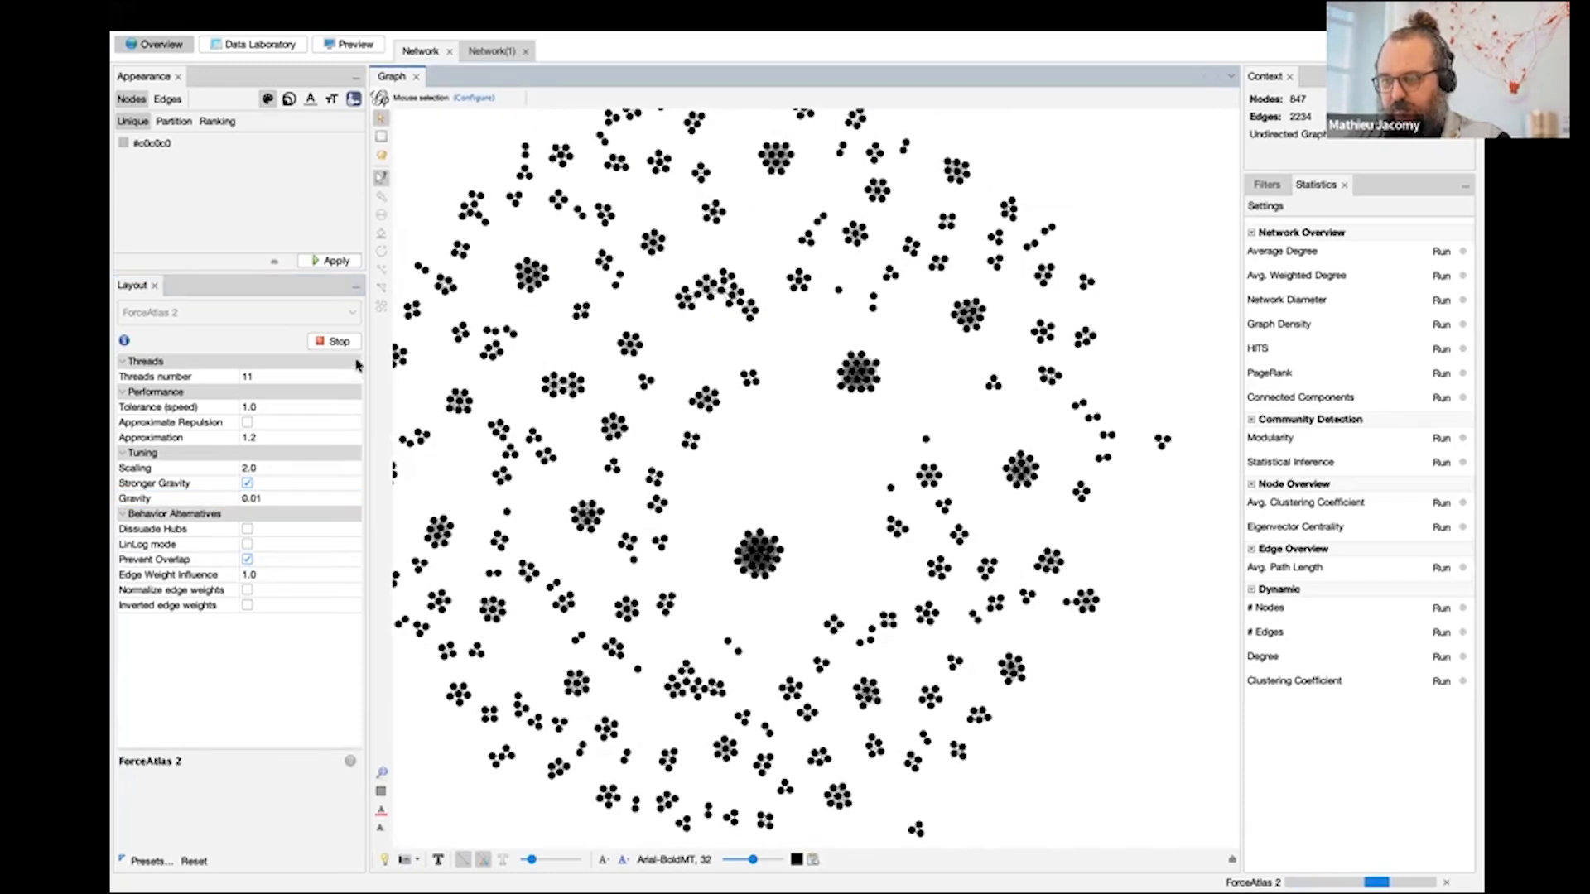
left_click(335, 341)
scroll(695, 489, "down", 2)
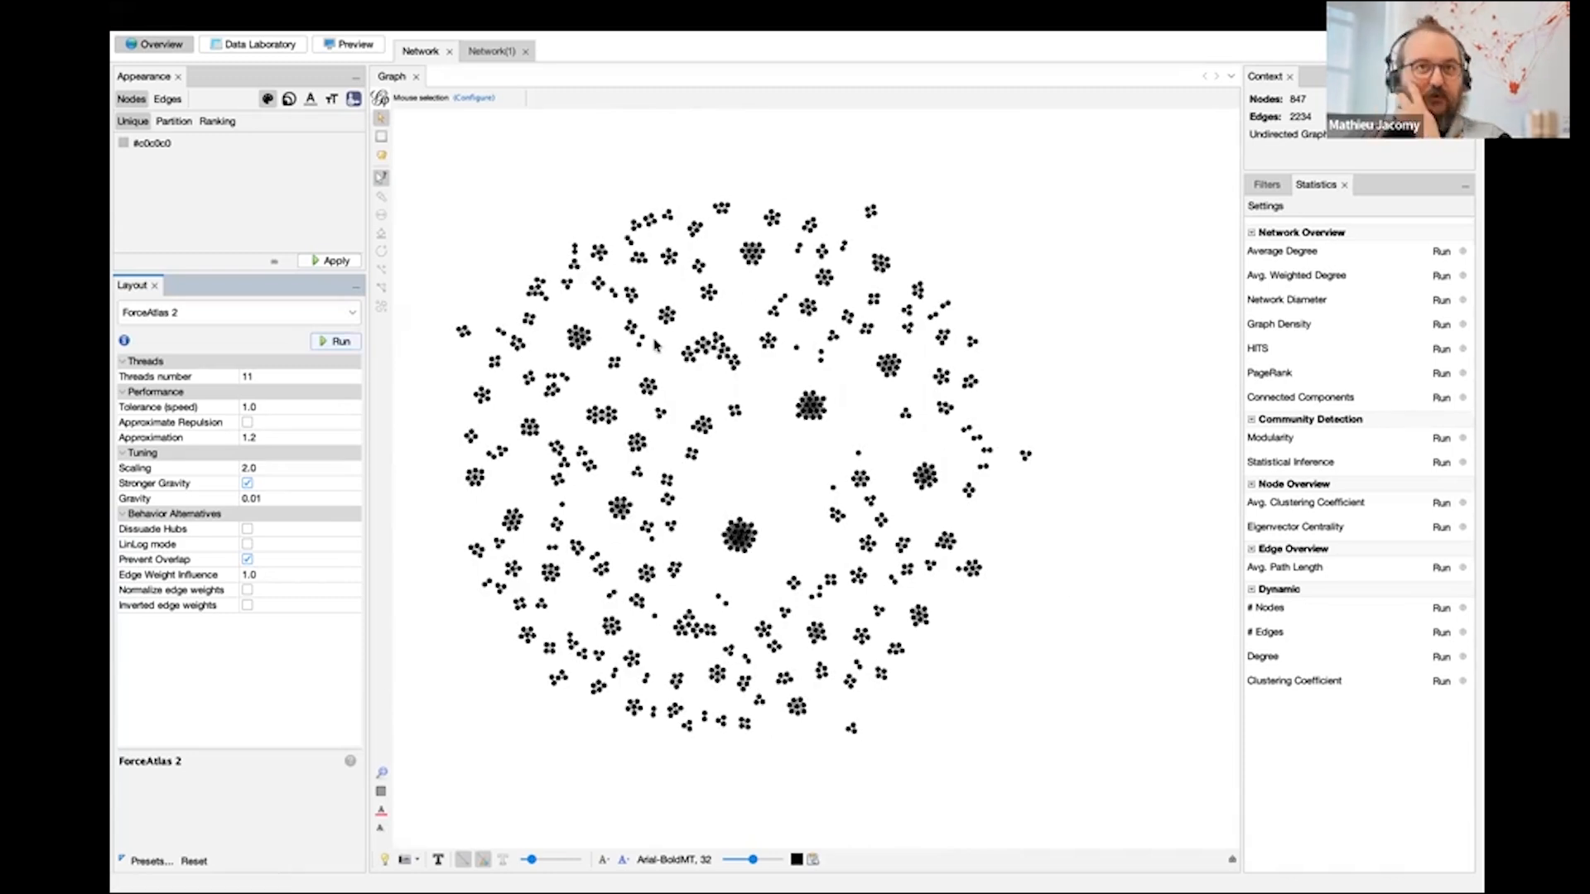
- Partition the node colours by Type and apply a pinkish red to Authors
left_click(177, 125)
left_click(183, 144)
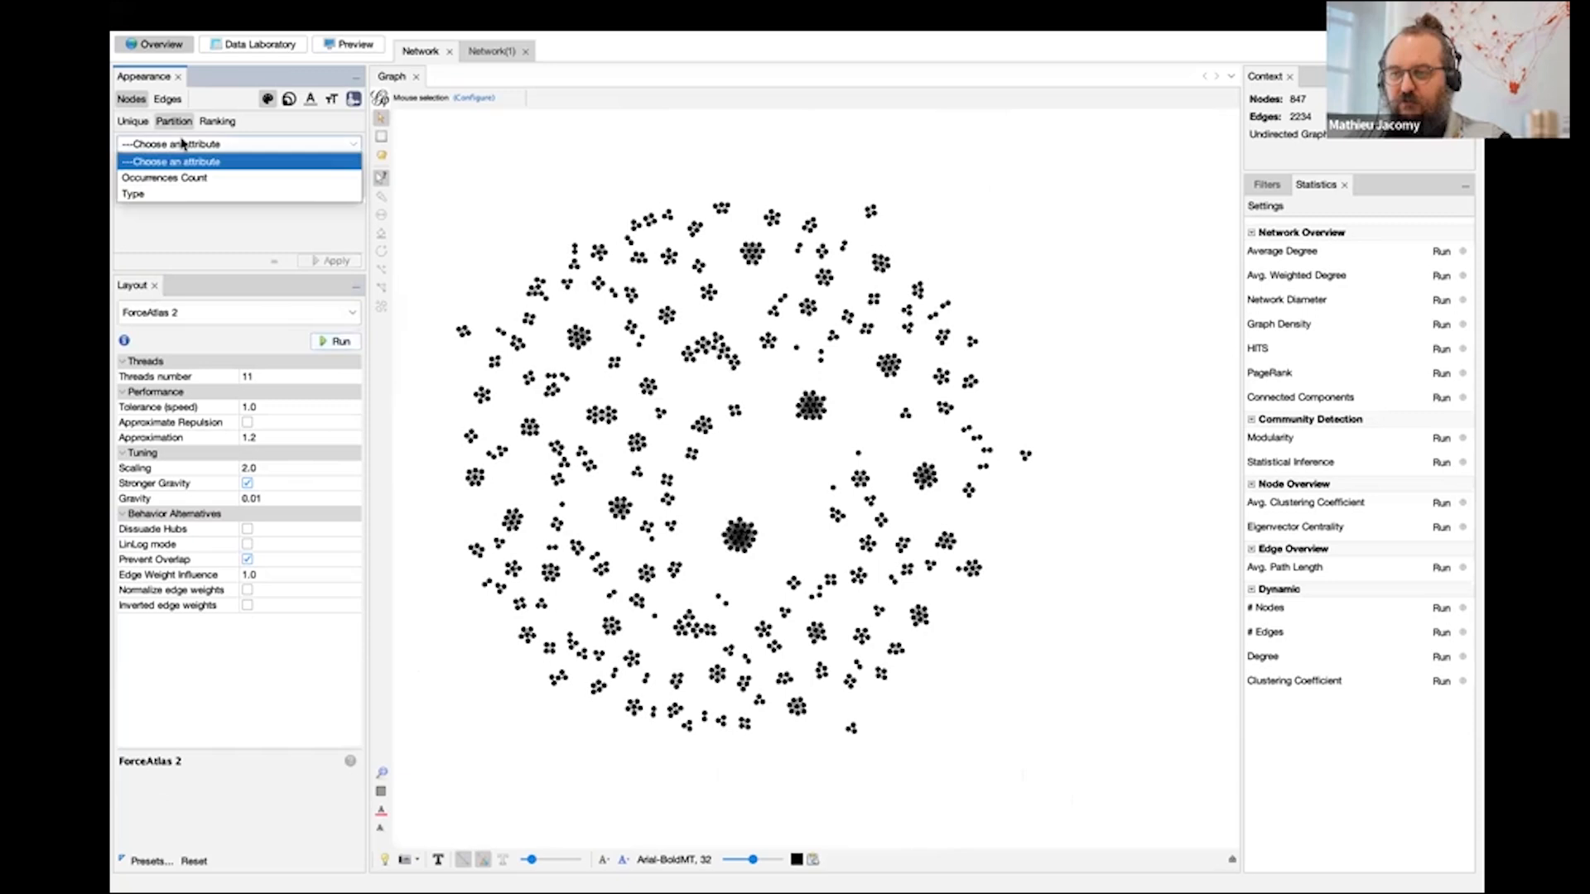
left_click(186, 193)
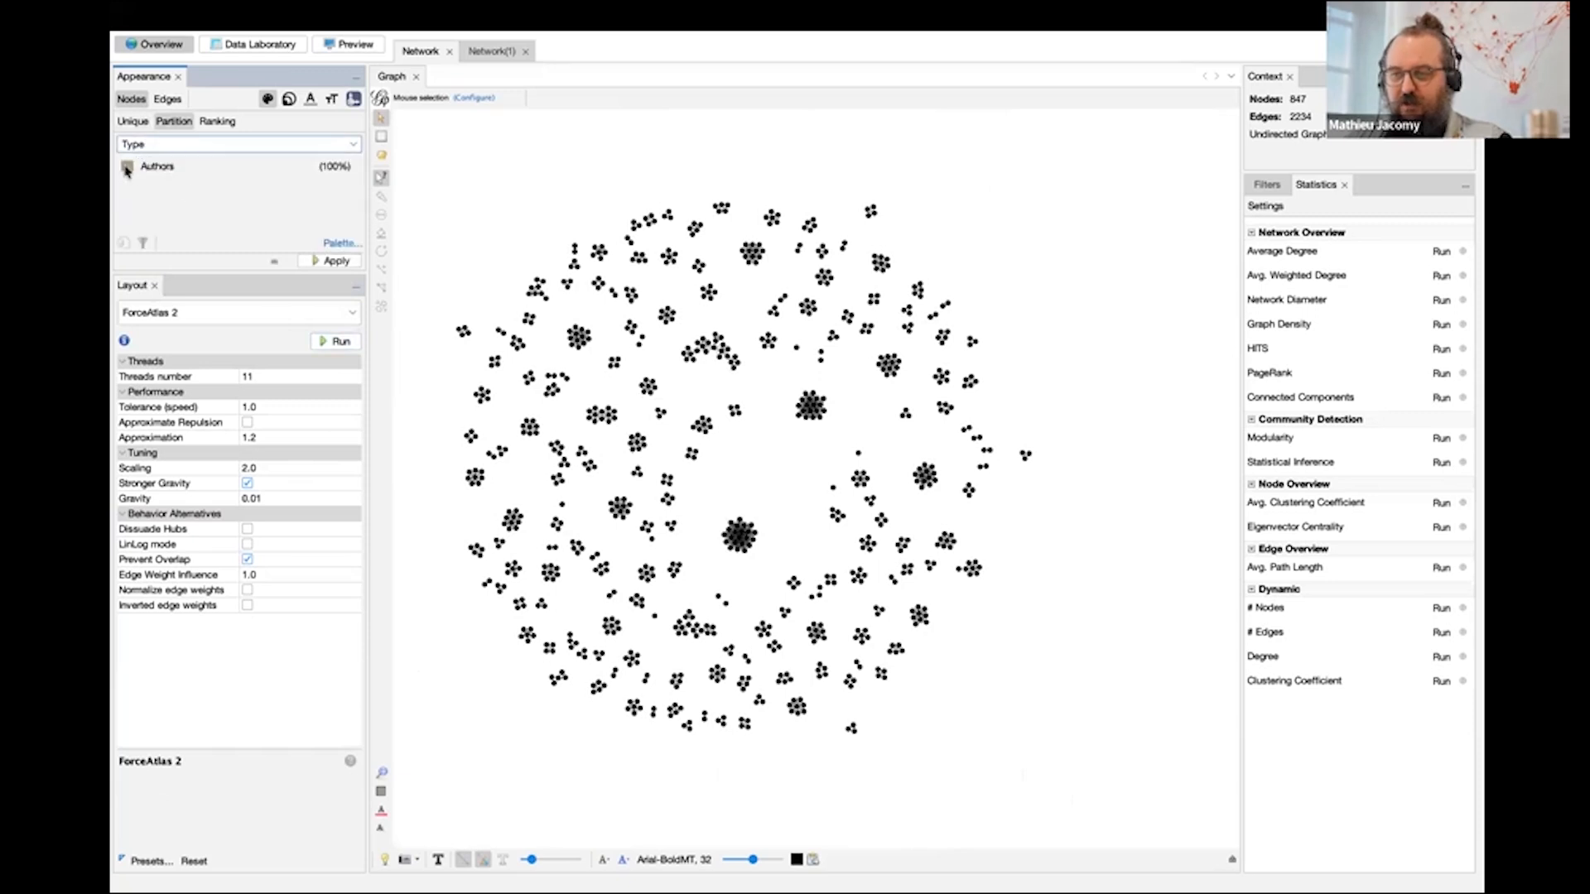
left_click(127, 168)
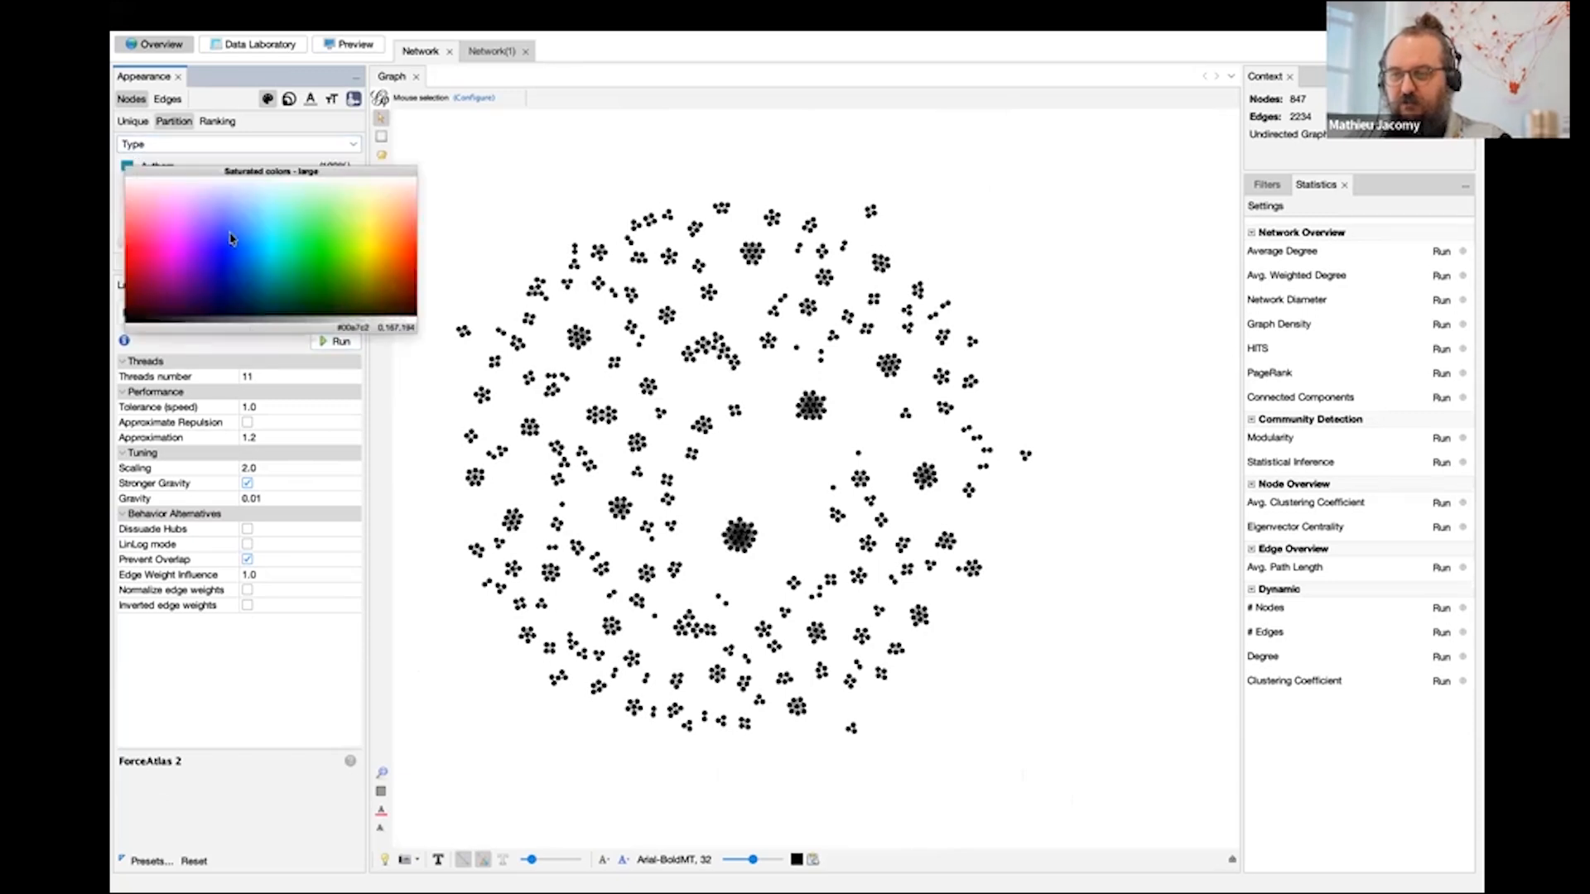
left_click(145, 240)
left_click(329, 261)
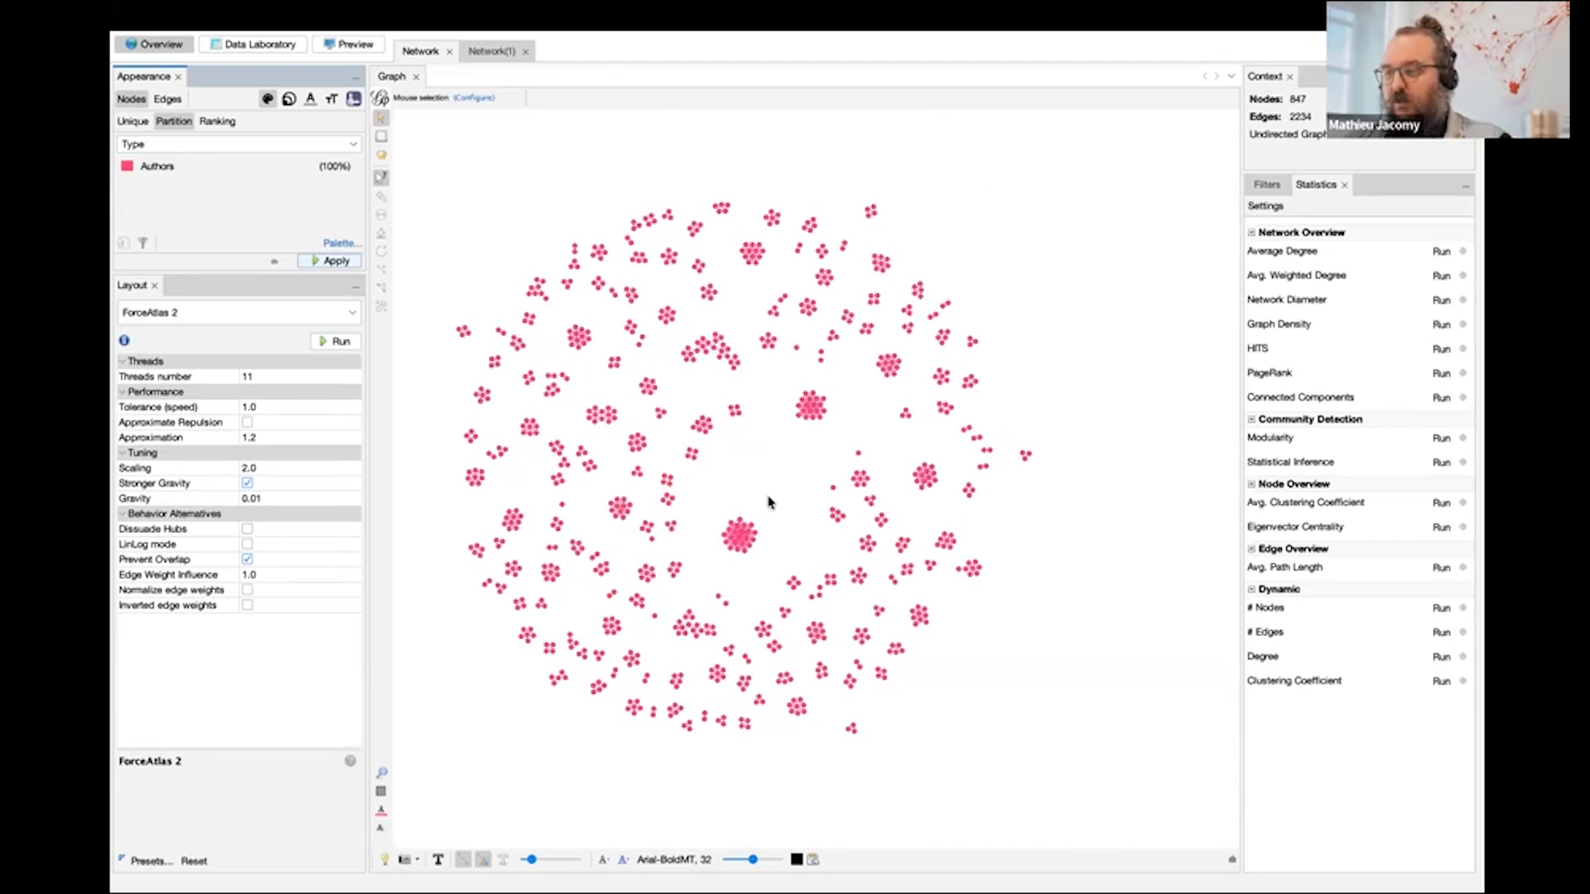
- Switch to the second network, Network(1), and run the ForceAtlas 2 layout on it
left_click(488, 51)
left_click(245, 313)
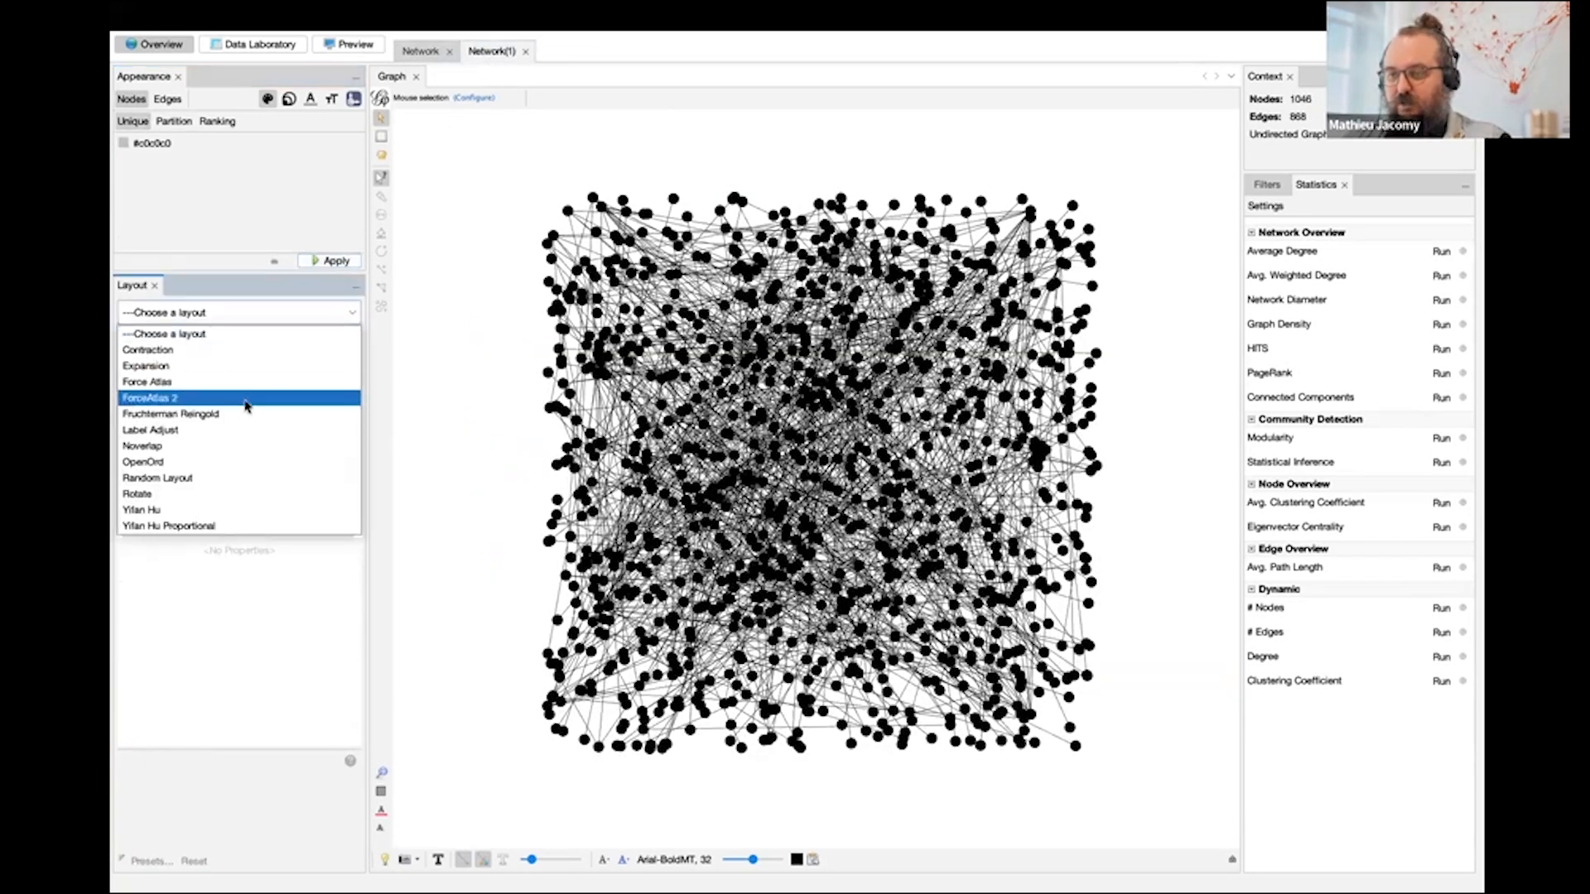
left_click(245, 399)
left_click(331, 341)
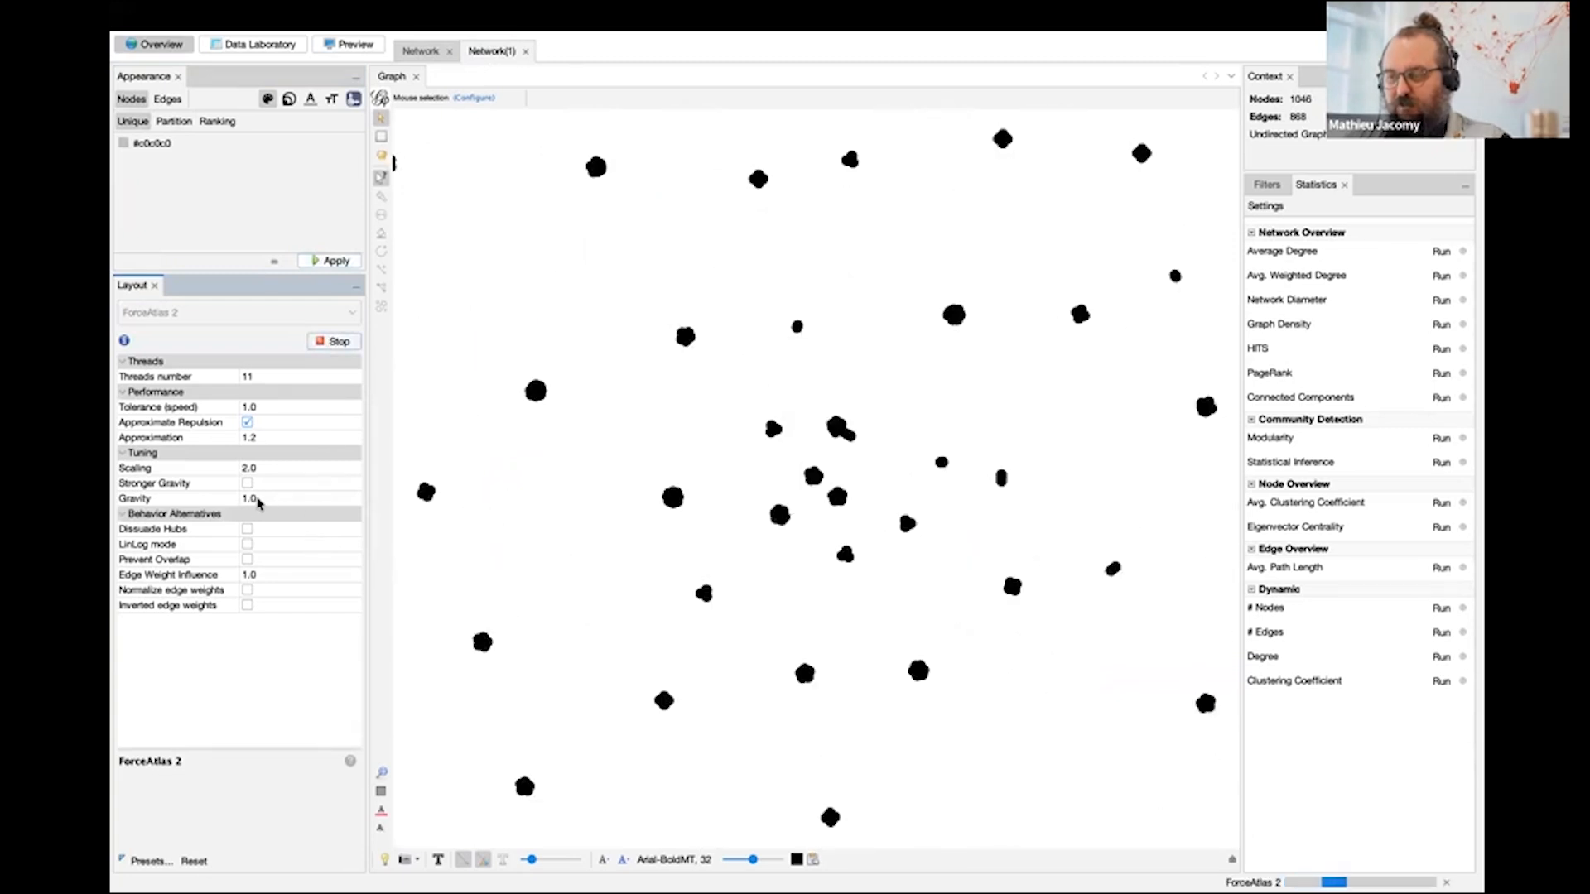
- Enable Stronger Gravity with gravity 0.01 and Prevent Overlap in the running layout, and stop it once the nodes have spread apart
left_click(247, 483)
left_click(263, 497)
type("0.01")
key("Return")
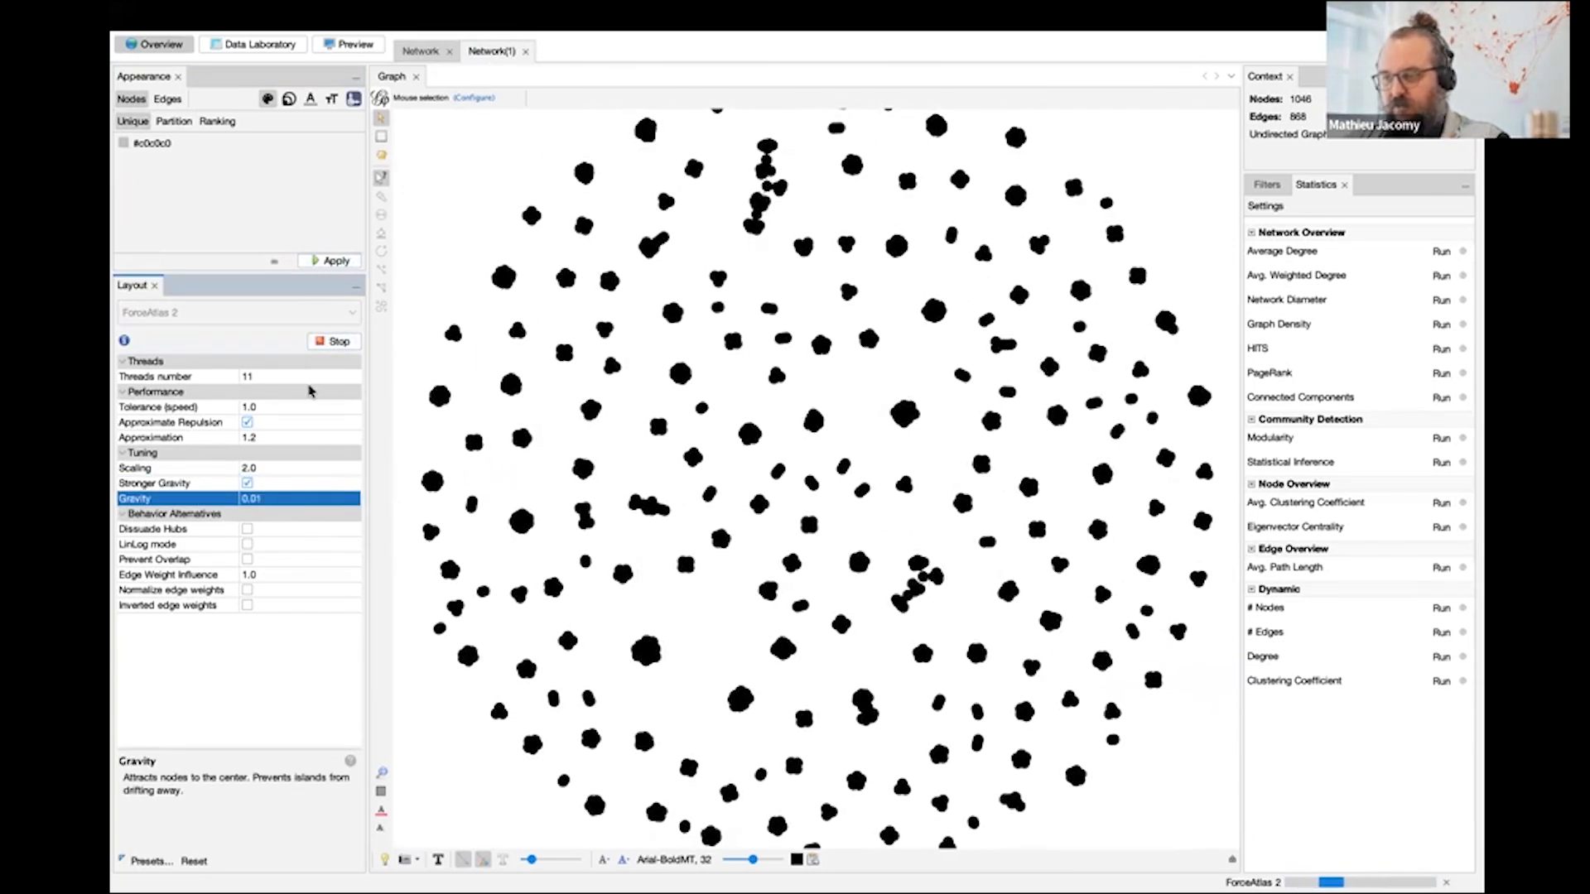
left_click(247, 559)
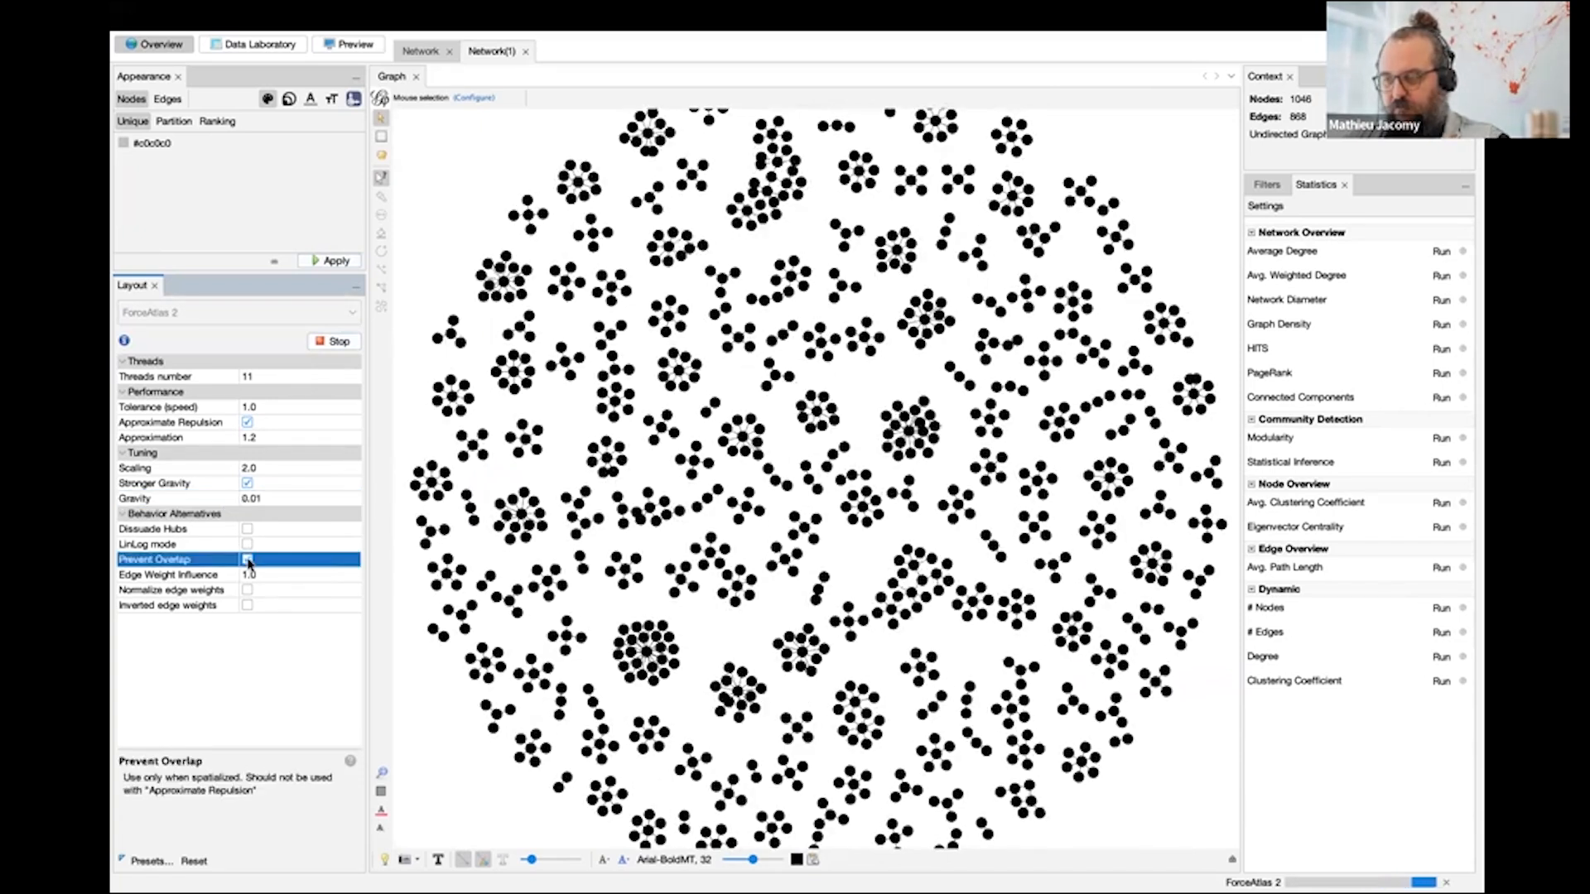
left_click(333, 340)
- Partition the node colours by Type and apply a stronger pinkish red to Authors, keeping green for Title
left_click(173, 121)
left_click(177, 145)
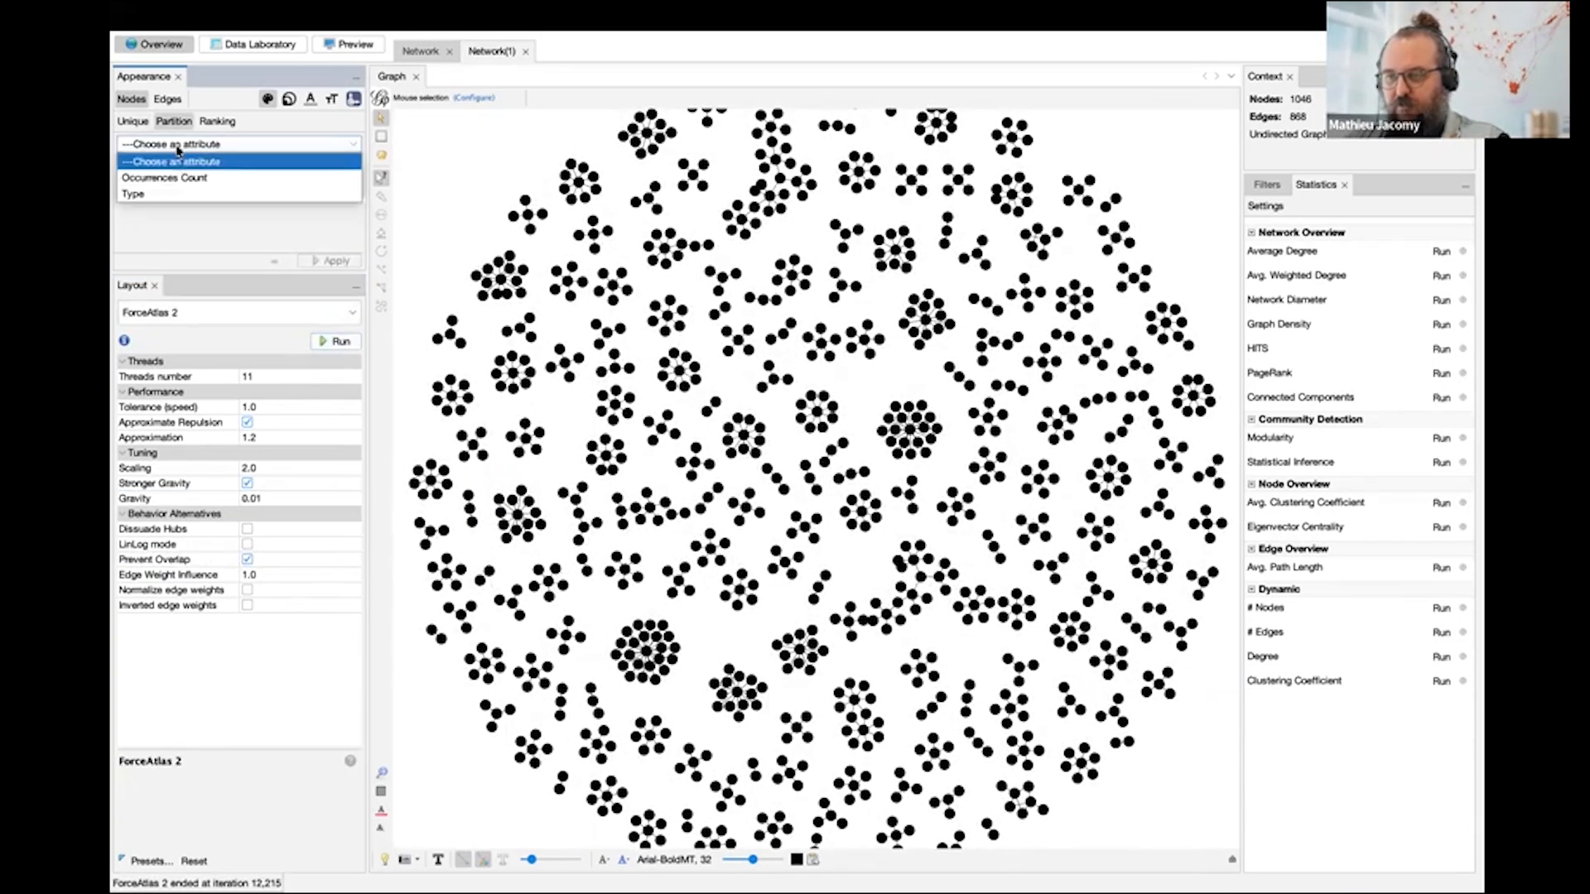
left_click(183, 194)
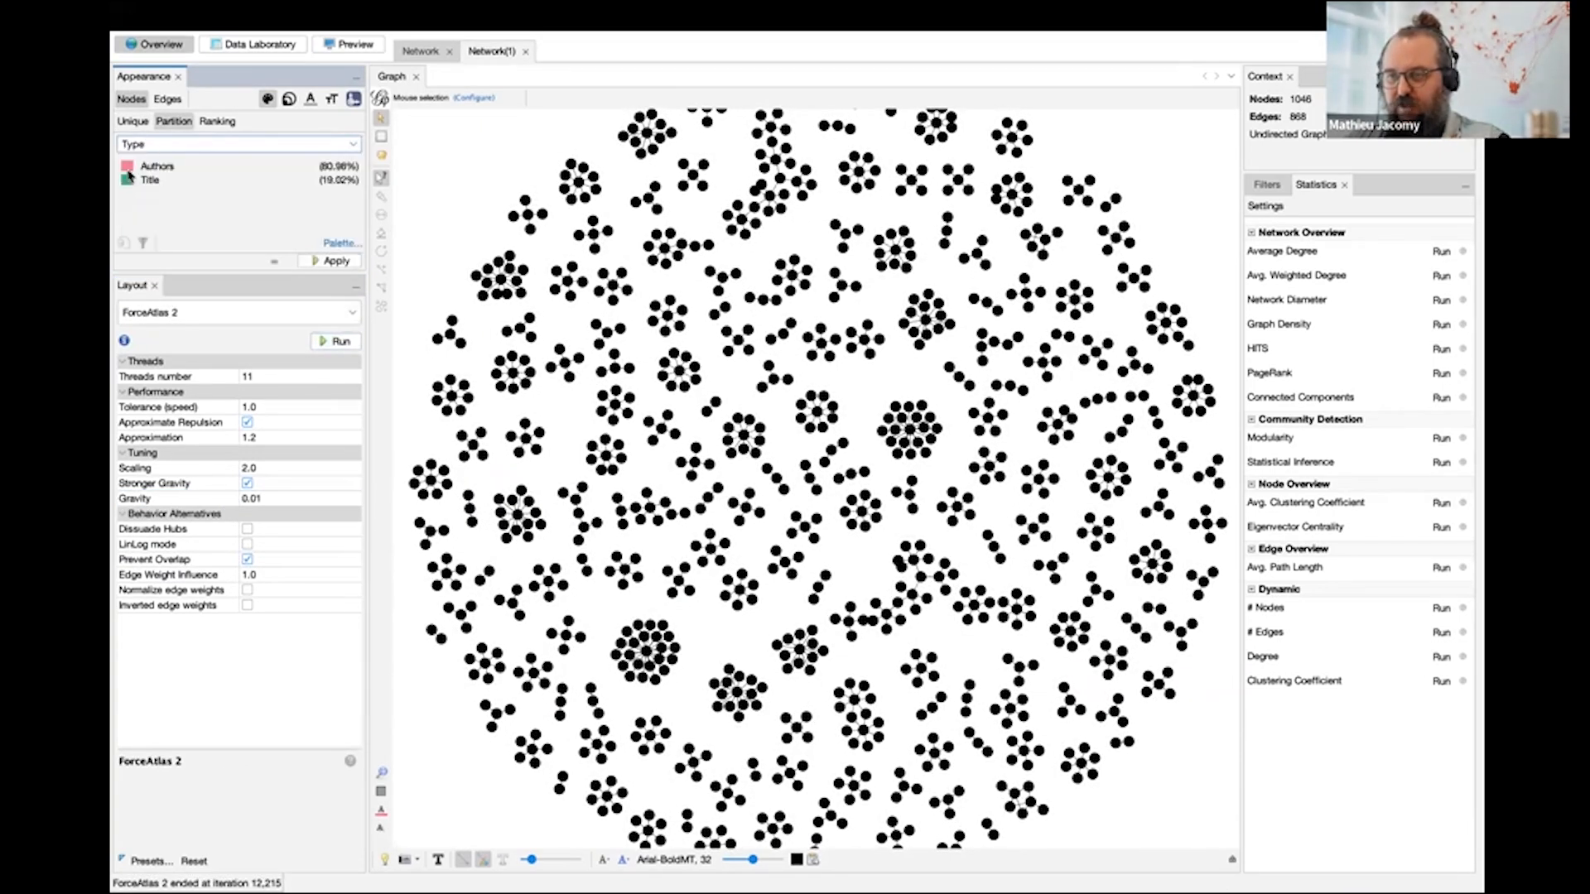
left_click_drag(131, 167, 142, 248)
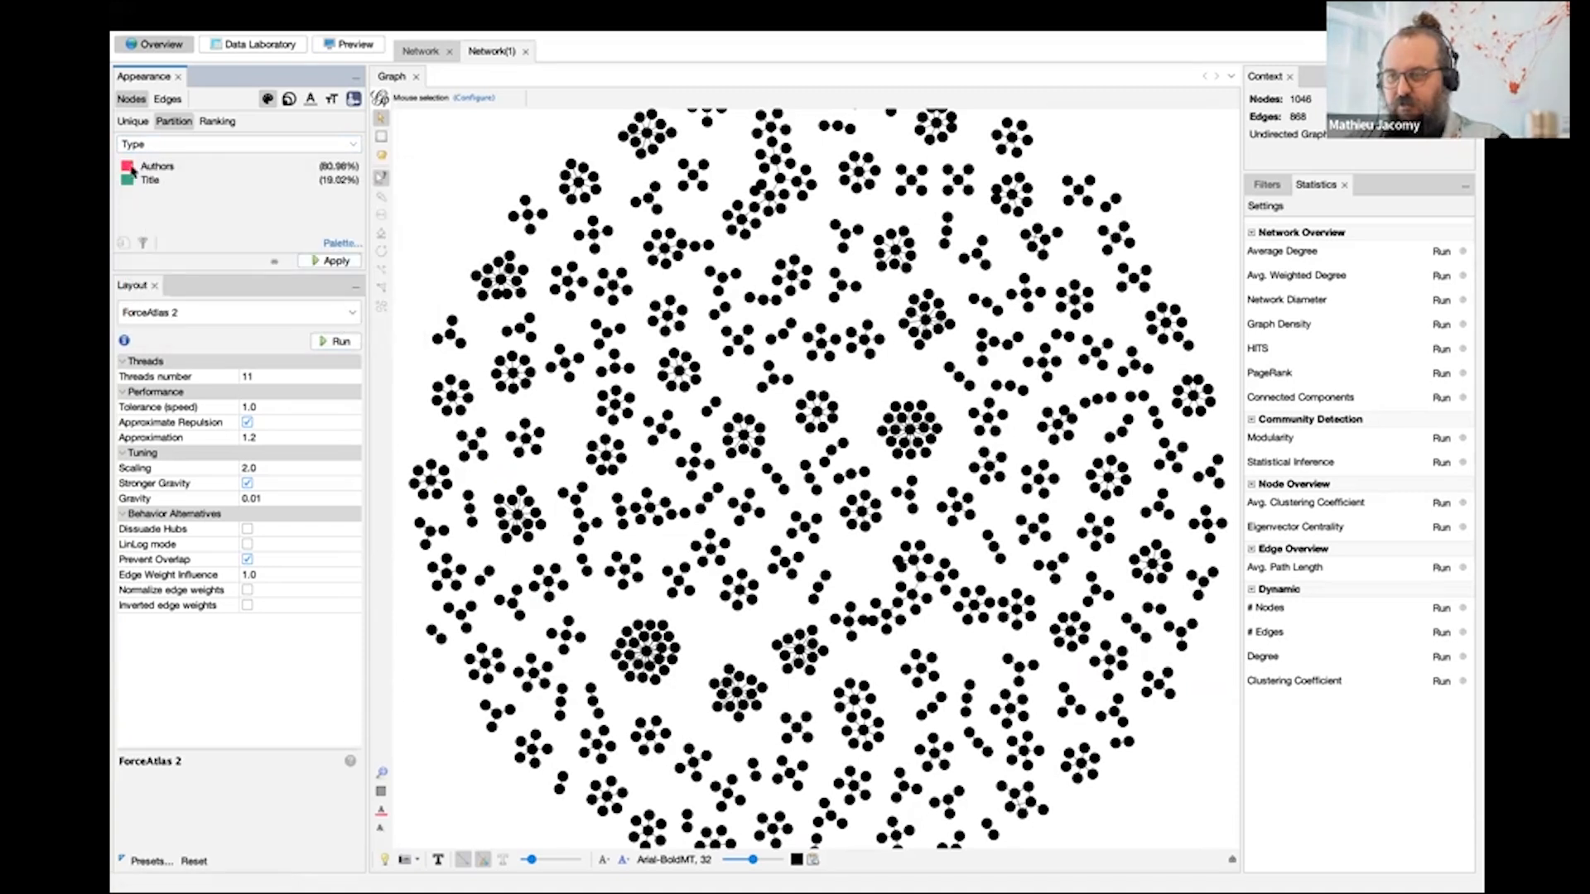
left_click(331, 261)
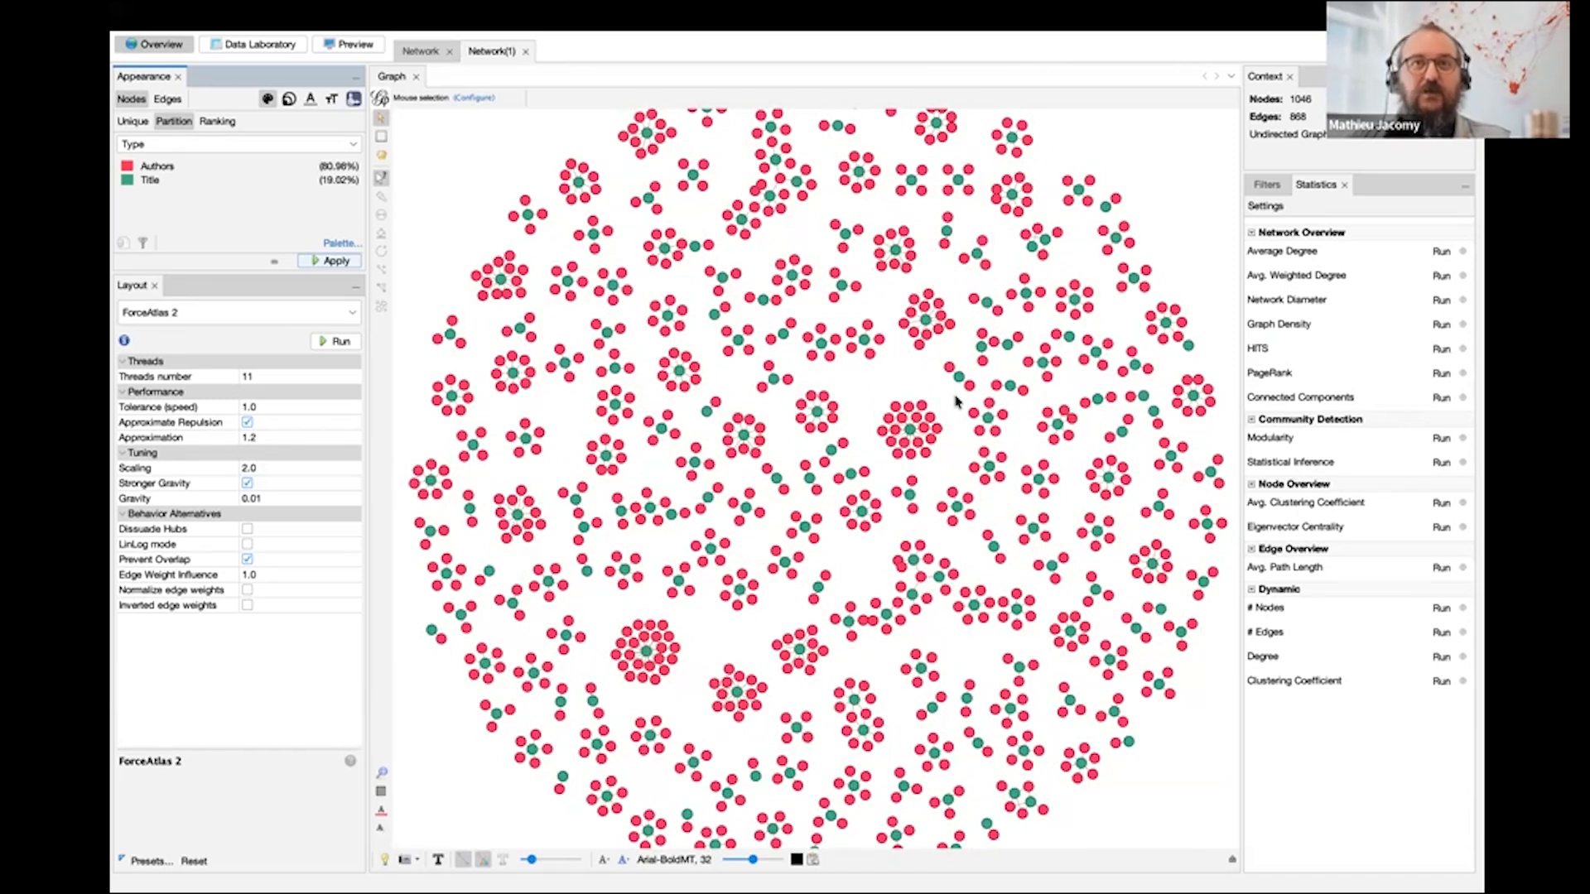
- Show the node labels in the first network and shrink them until the author names in the largest cluster are readable
left_click(420, 51)
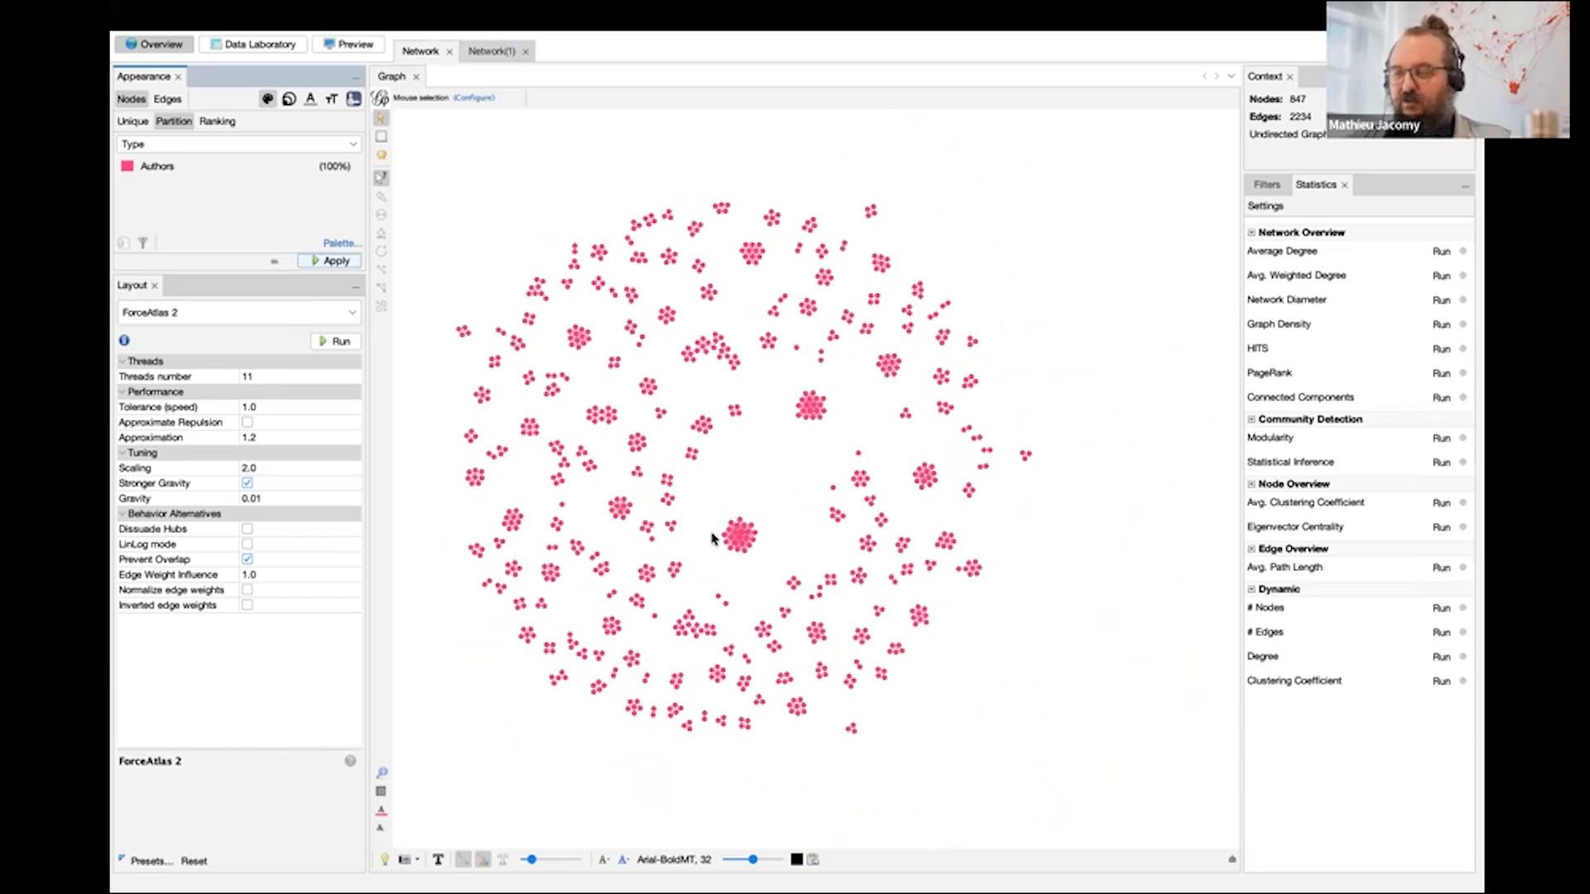
scroll(712, 538, "up", 8)
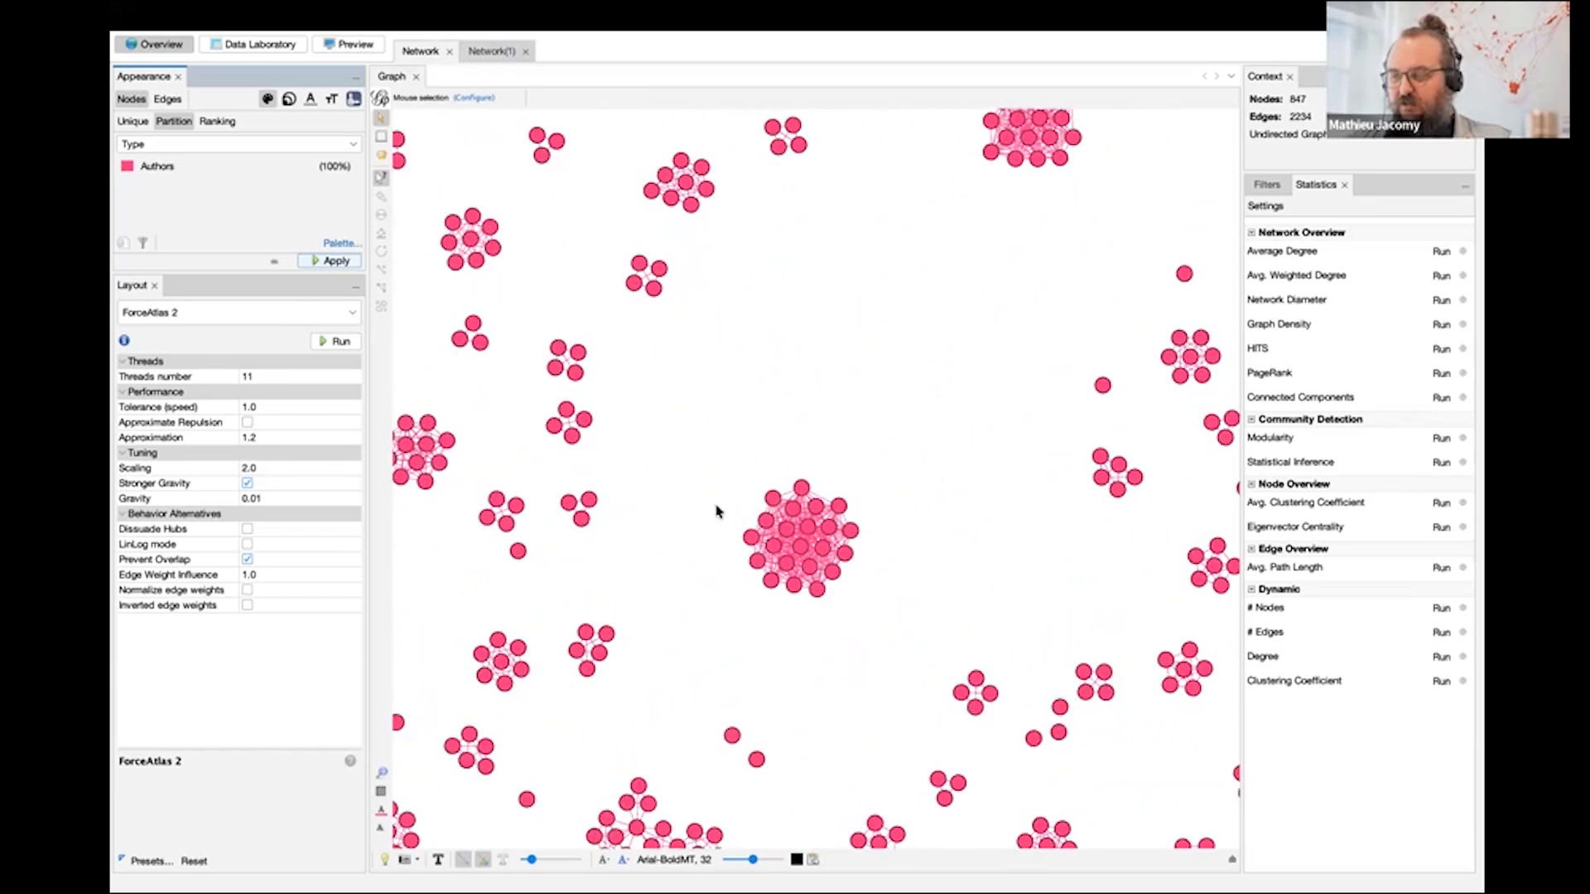
left_click(438, 860)
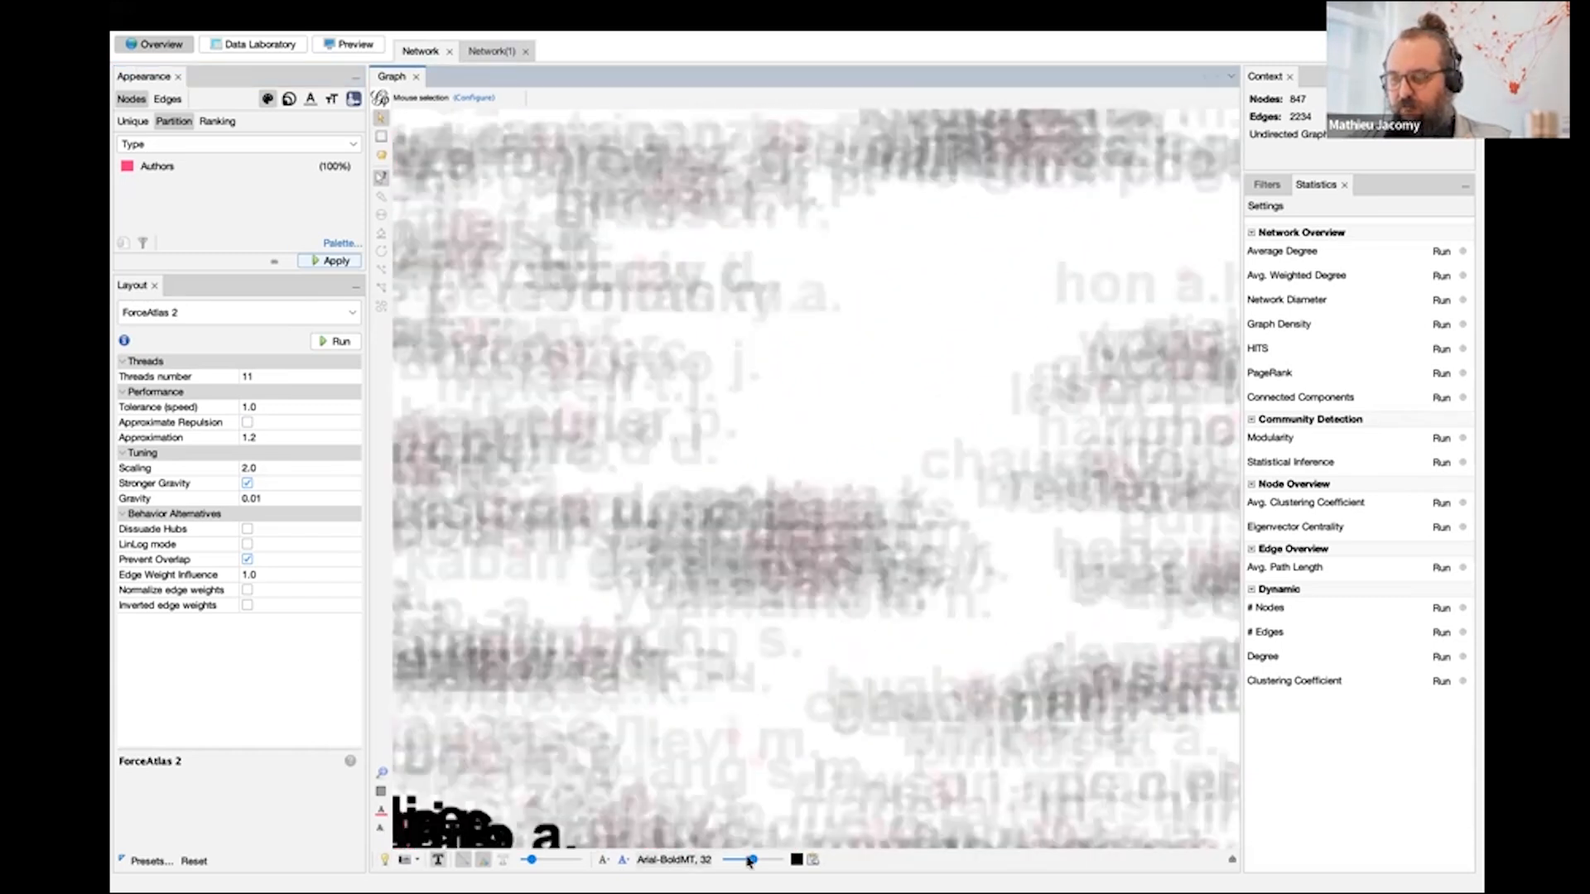
left_click_drag(754, 861, 727, 860)
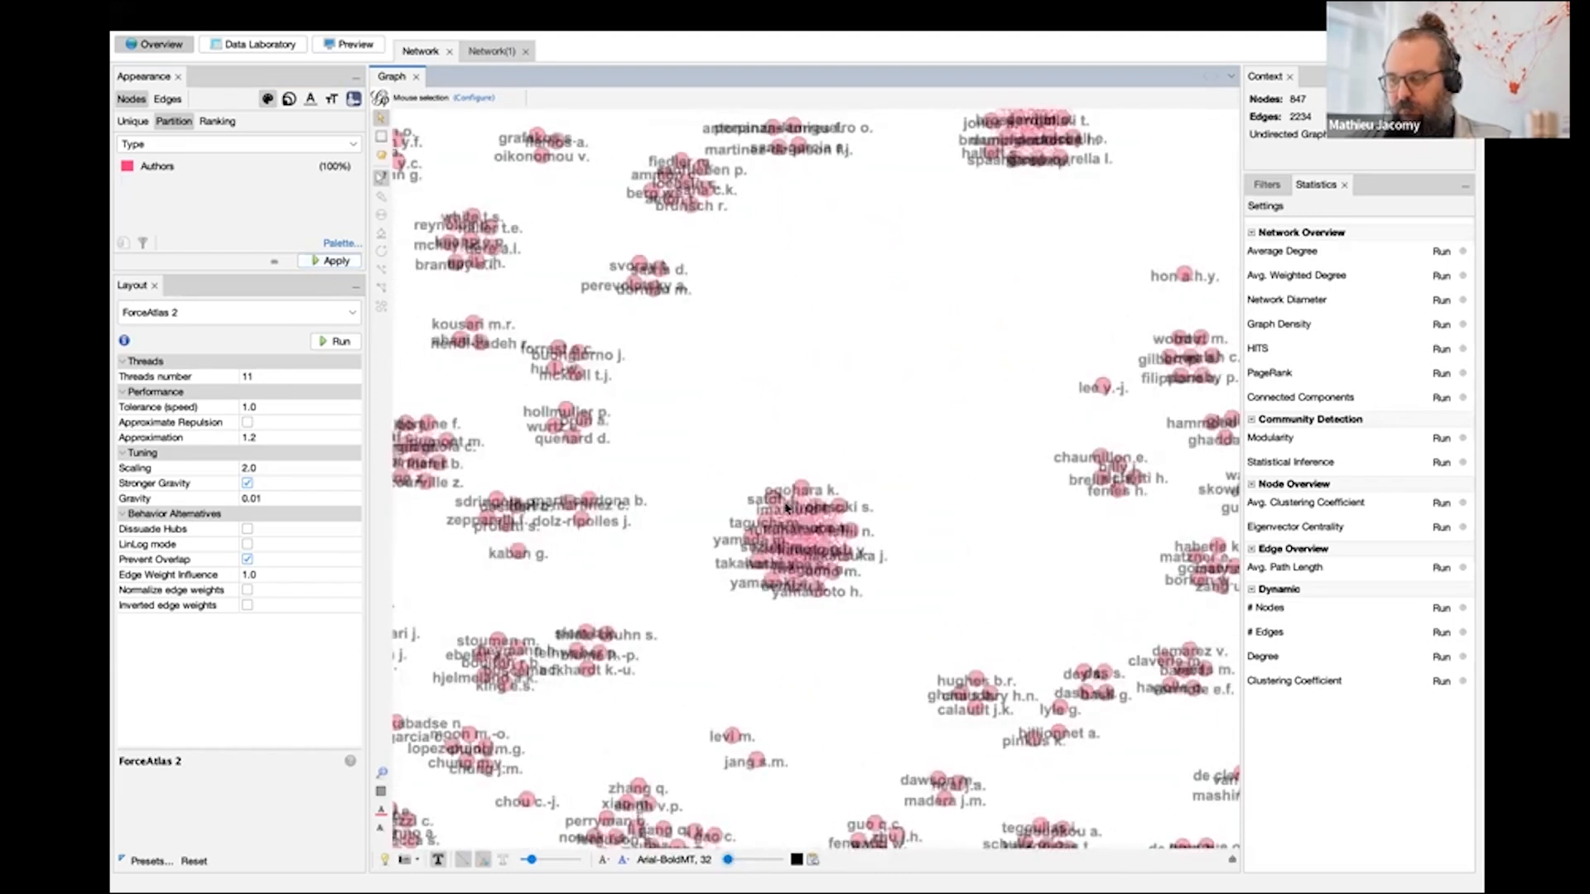
left_click_drag(728, 864, 717, 865)
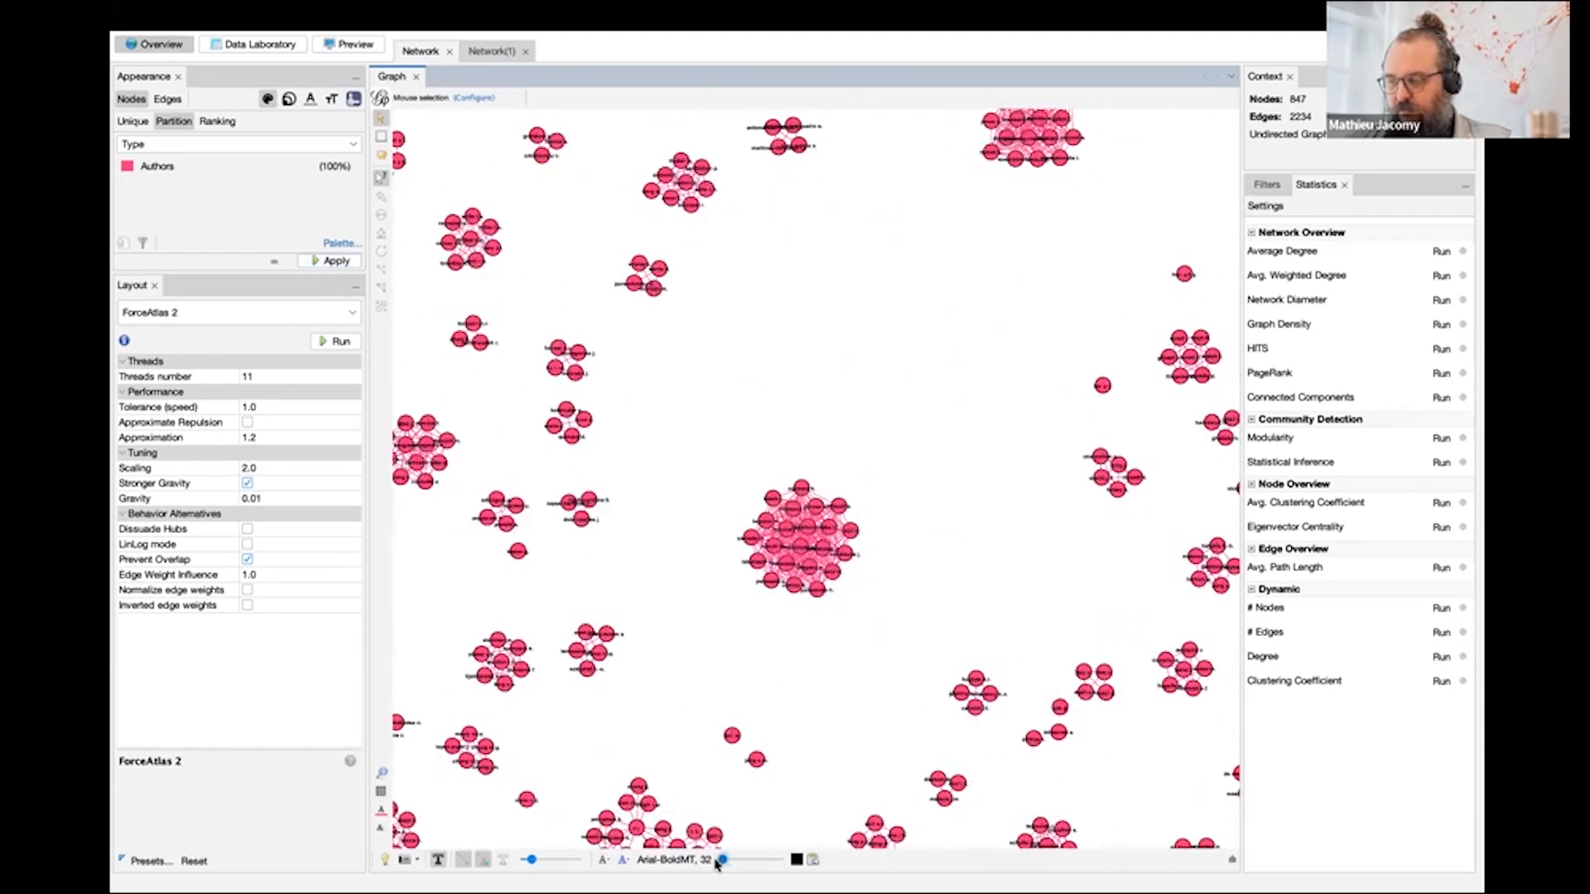
scroll(780, 562, "up", 5)
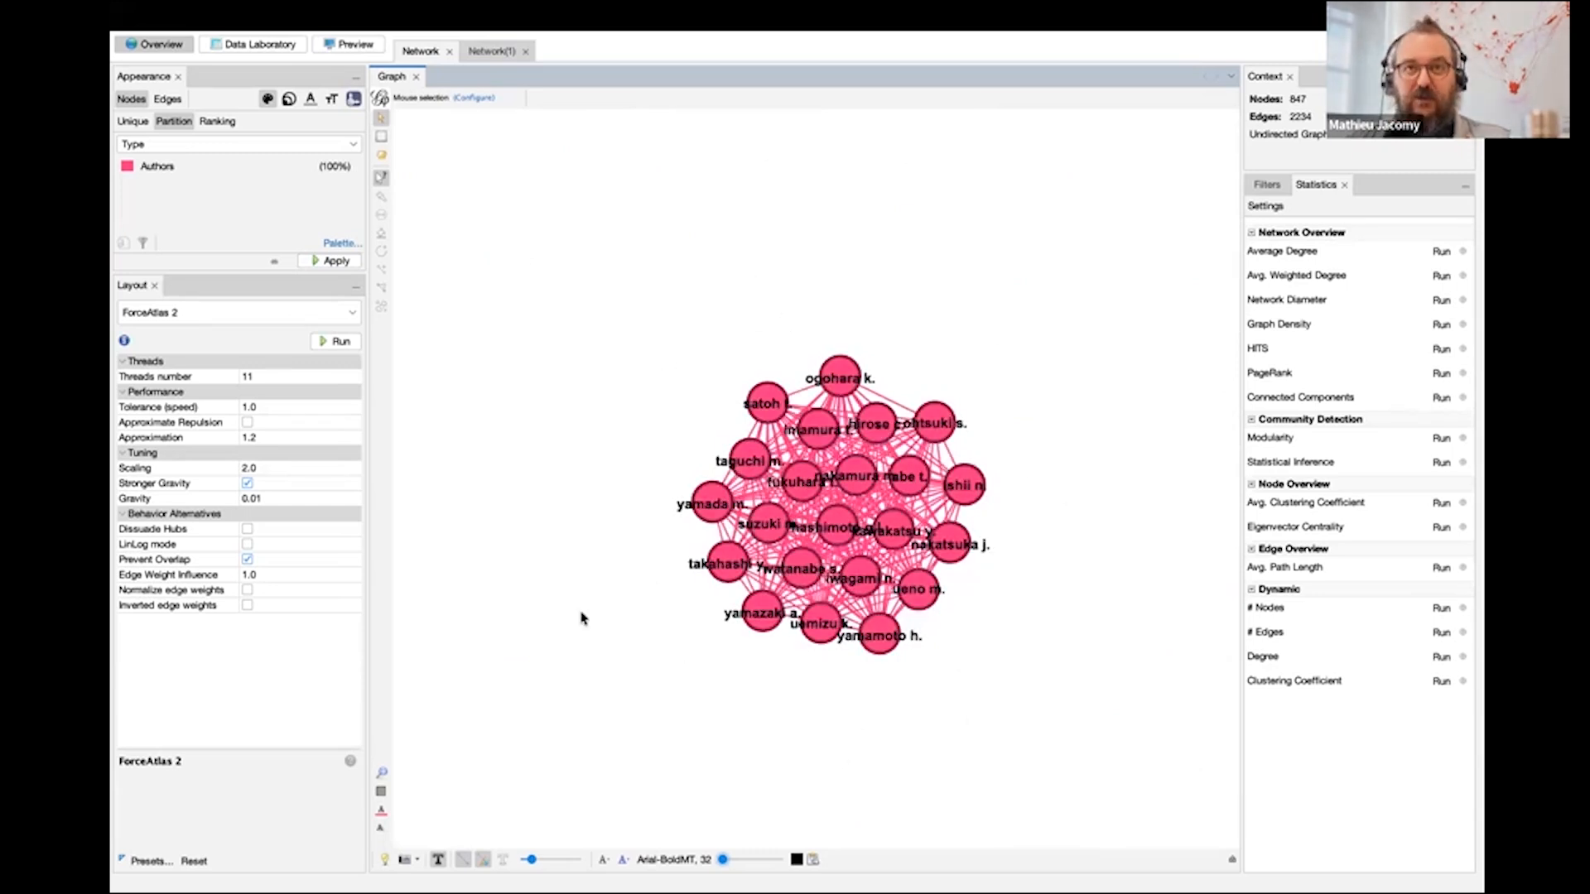
- Show the node labels in Network(1) and reduce the label size to nearly the minimum
left_click(495, 52)
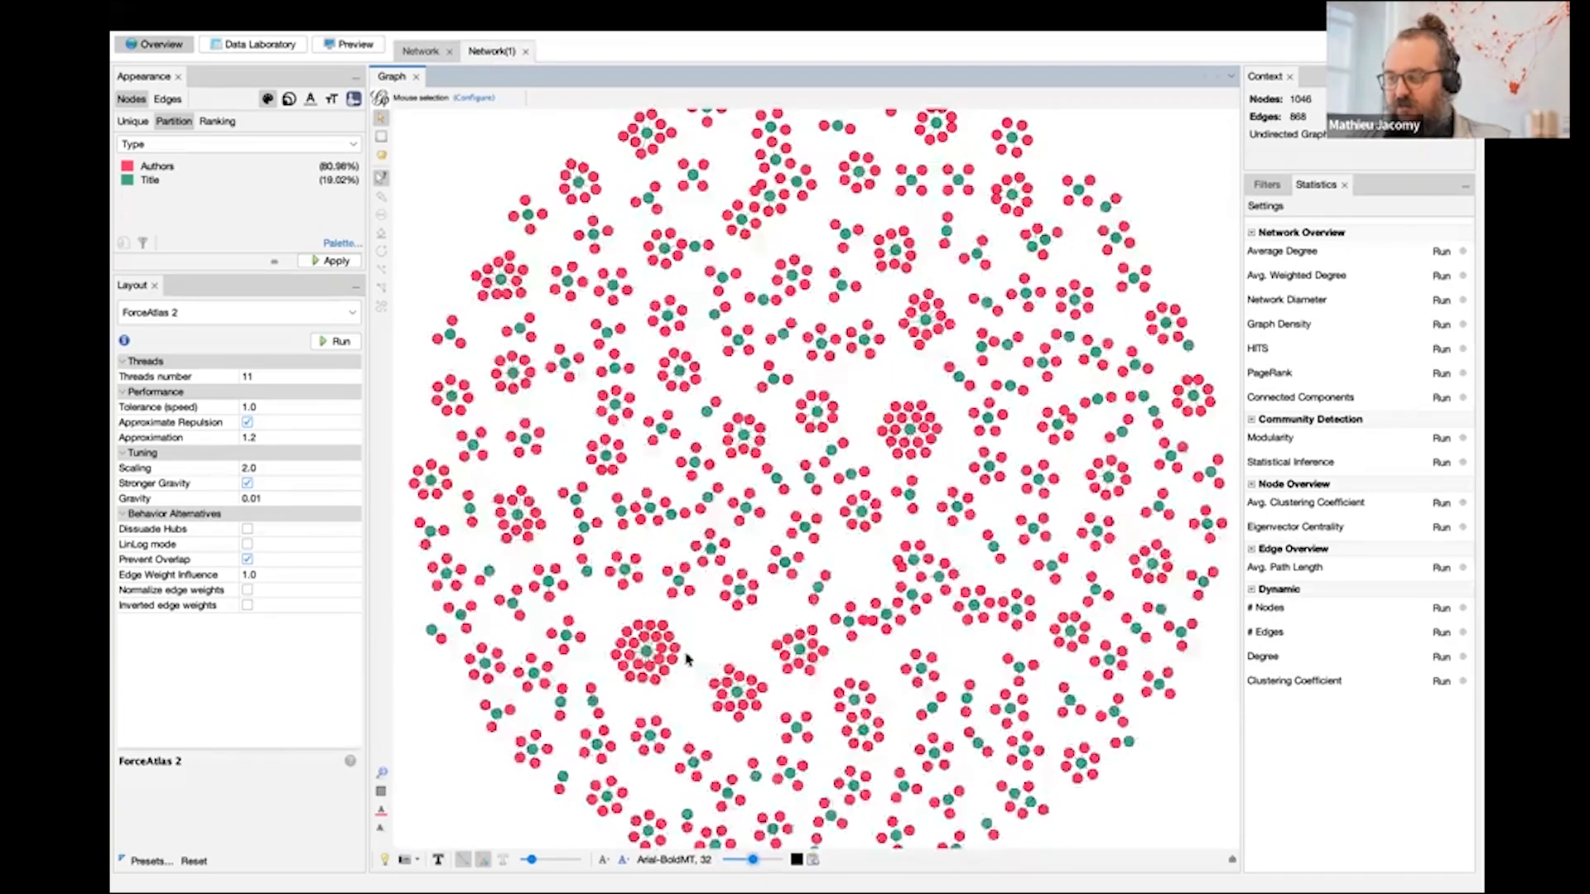
left_click(438, 861)
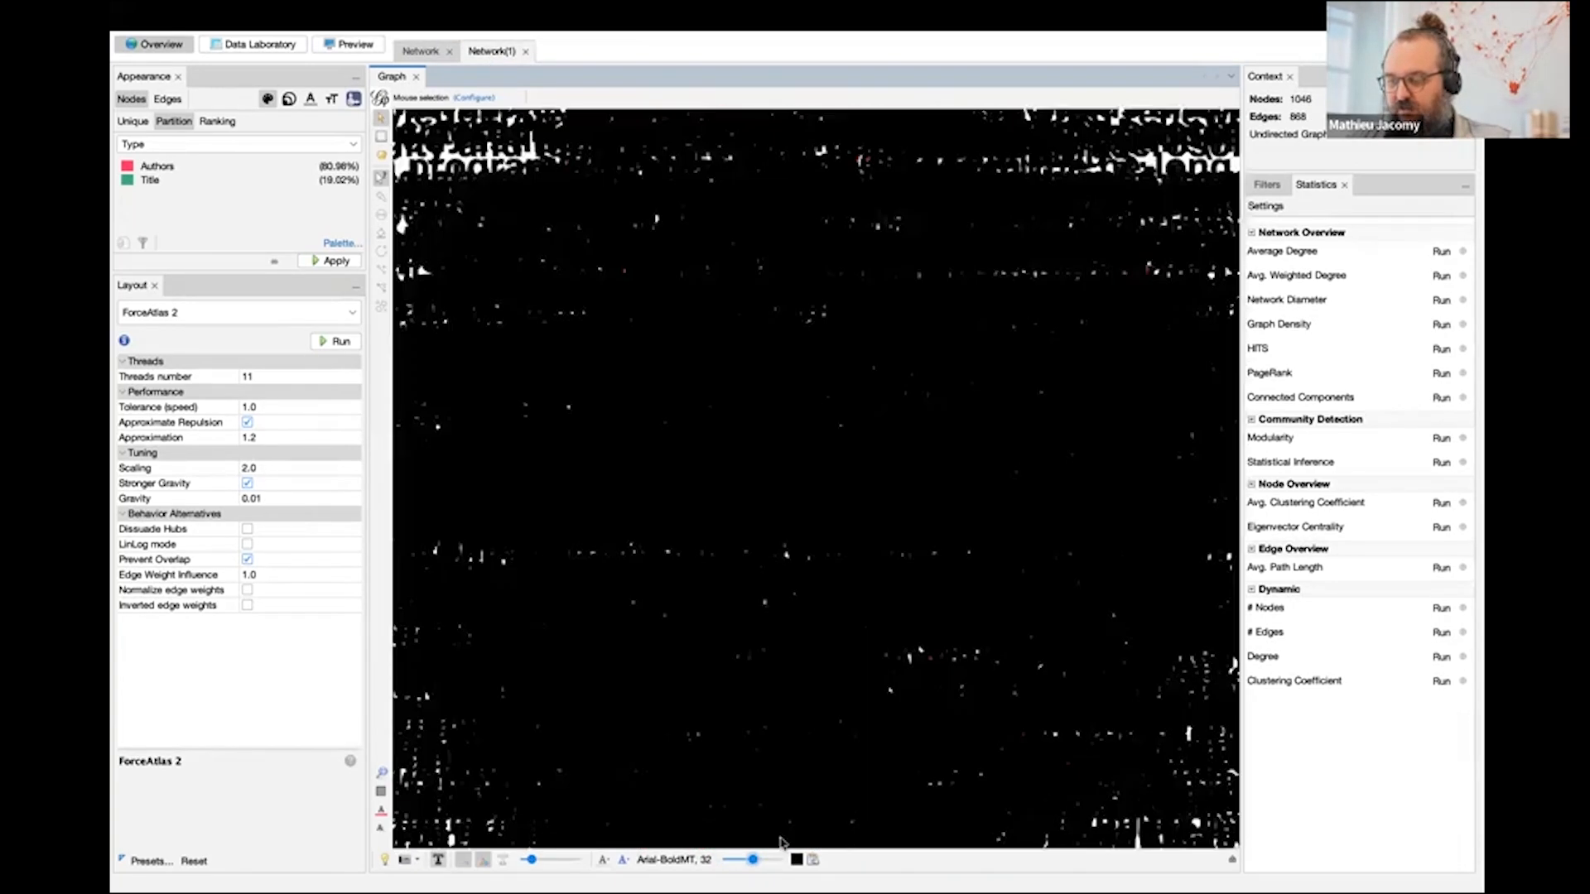
left_click_drag(752, 861, 722, 860)
- Examine the large author clusters in the bipartite network, including the one around the Akatsuki Venus climate orbiter title
scroll(644, 679, "up", 5)
scroll(644, 679, "up", 8)
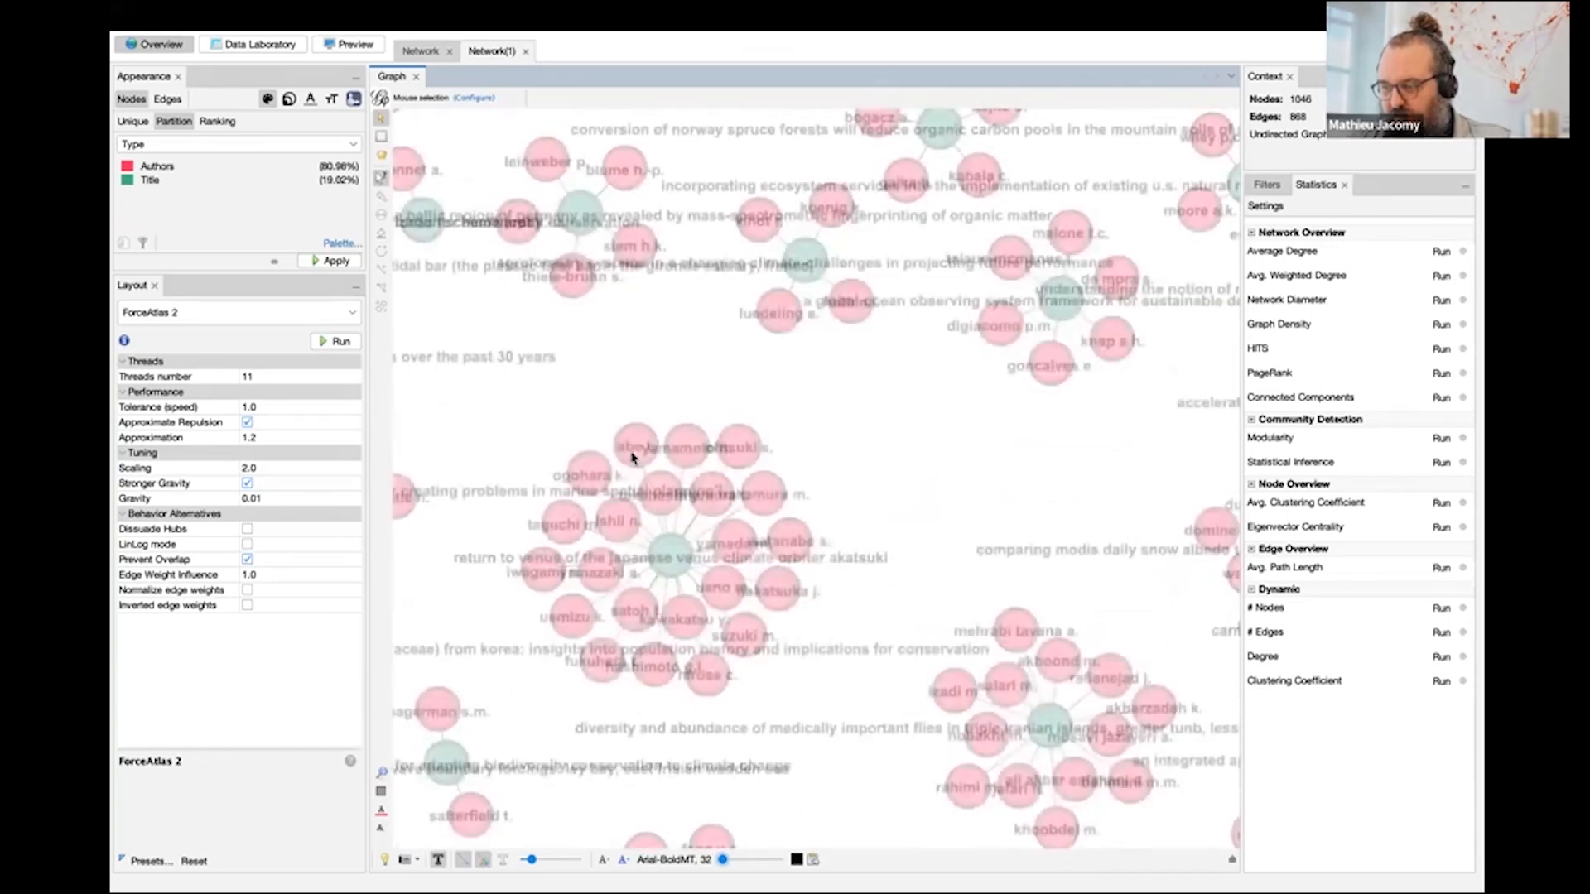
left_click_drag(1008, 461, 549, 738)
left_click_drag(878, 516, 497, 770)
left_click_drag(897, 383, 863, 543)
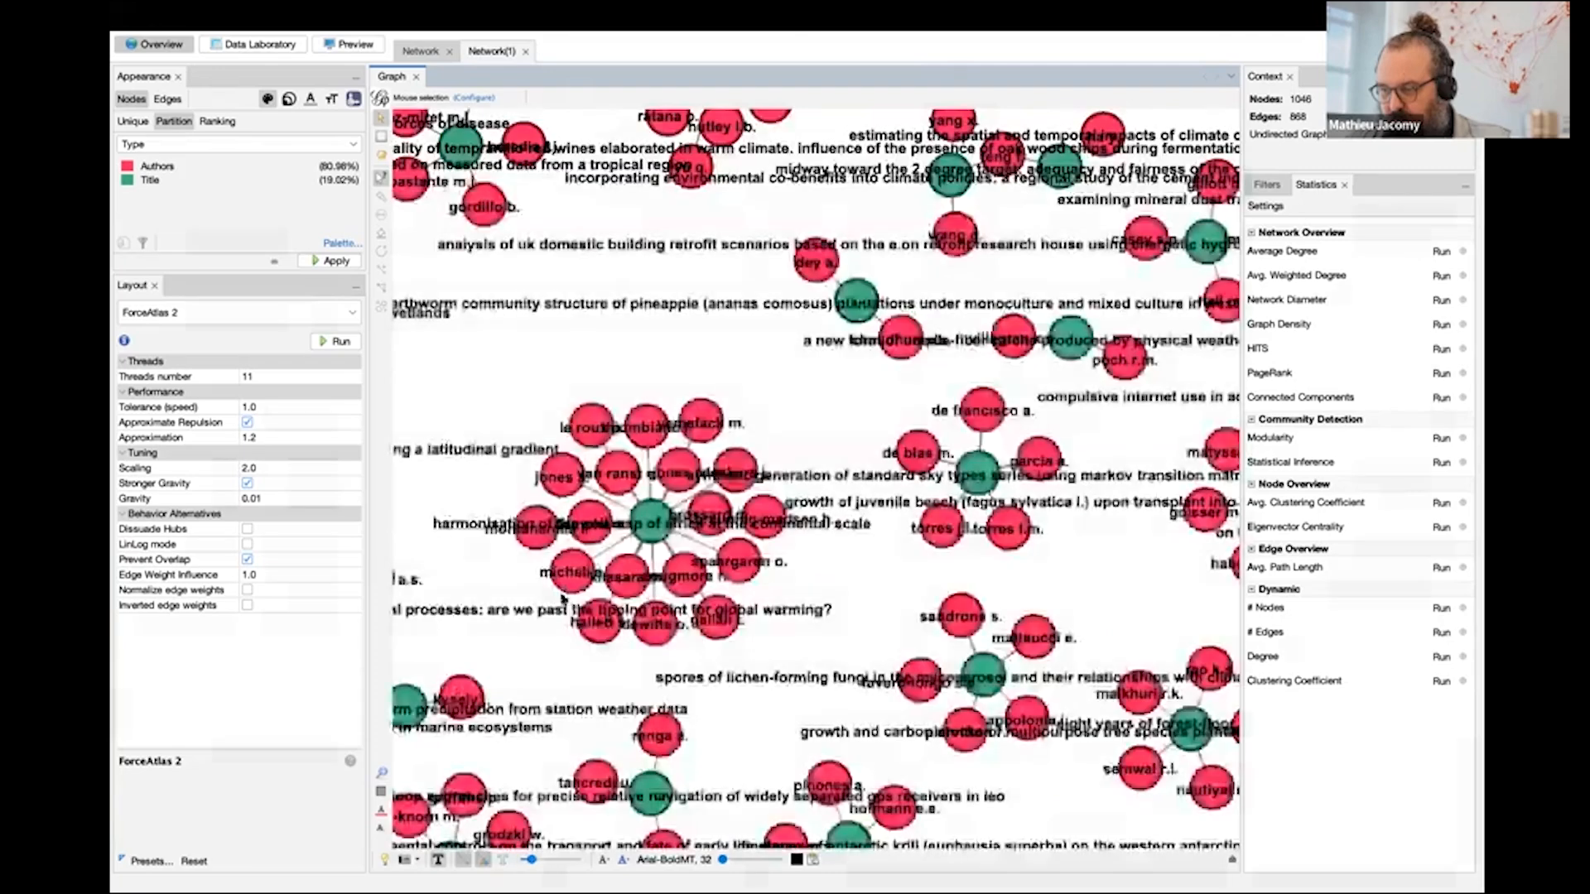
left_click_drag(565, 596, 373, 566)
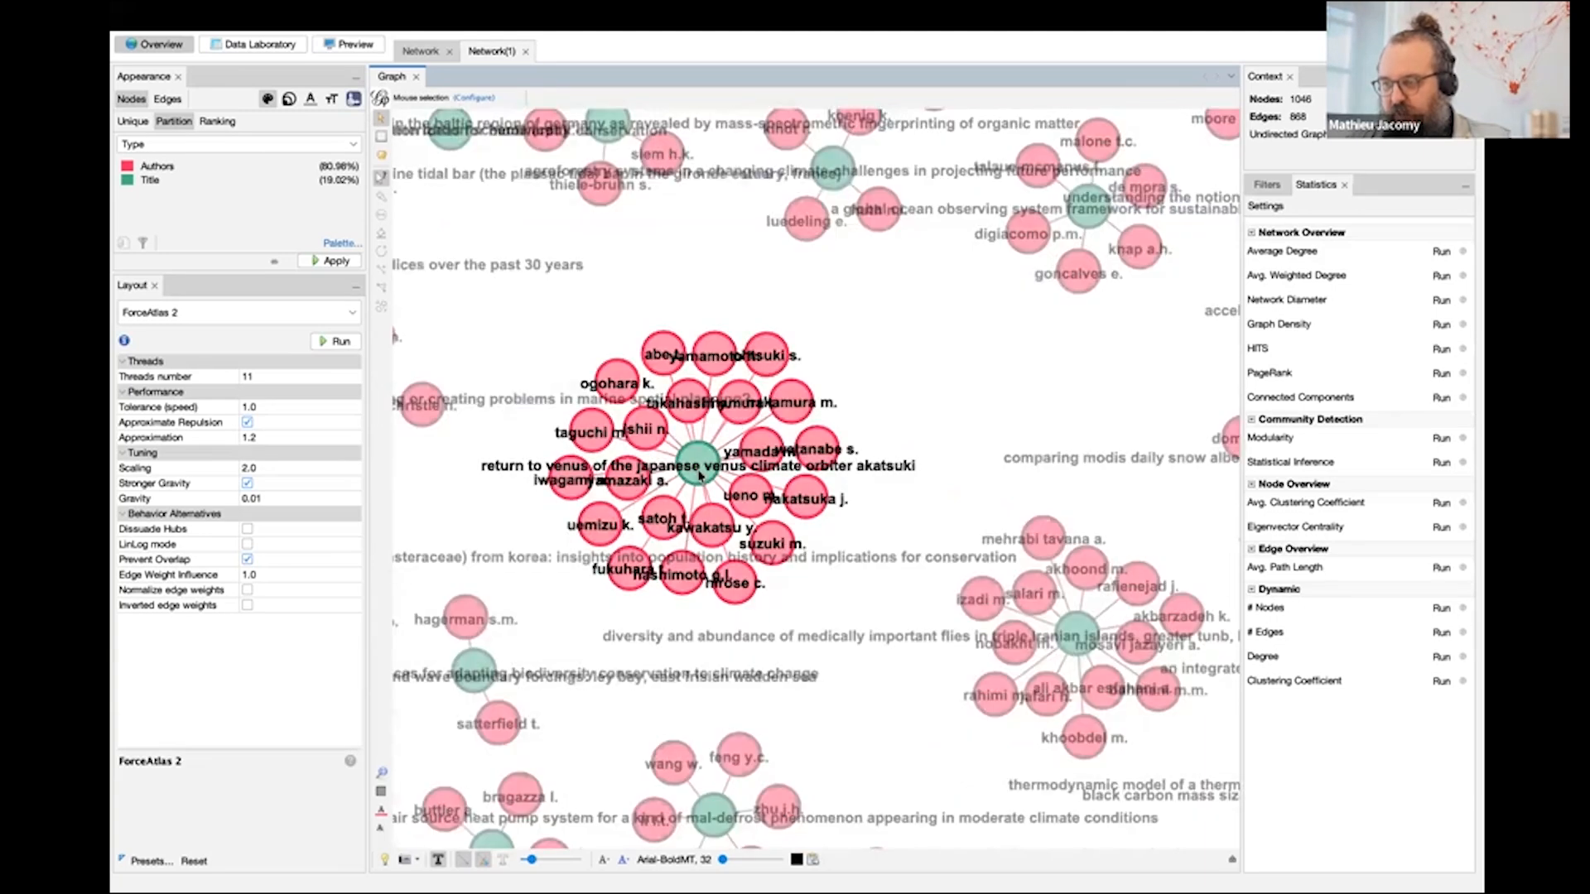
scroll(699, 475, "up", 2)
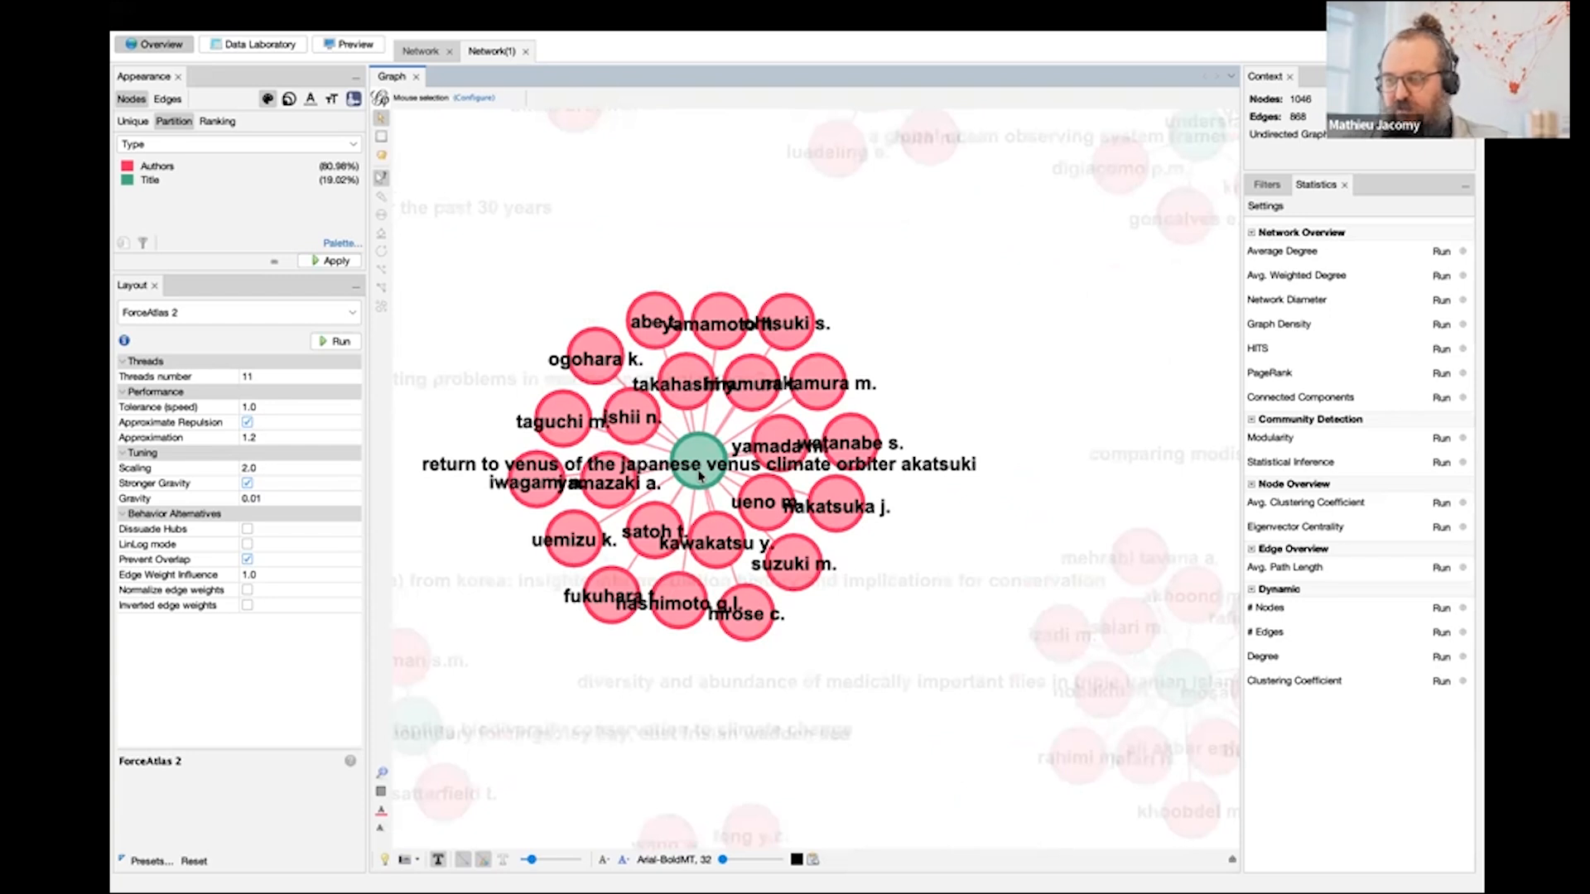
scroll(699, 474, "down", 3)
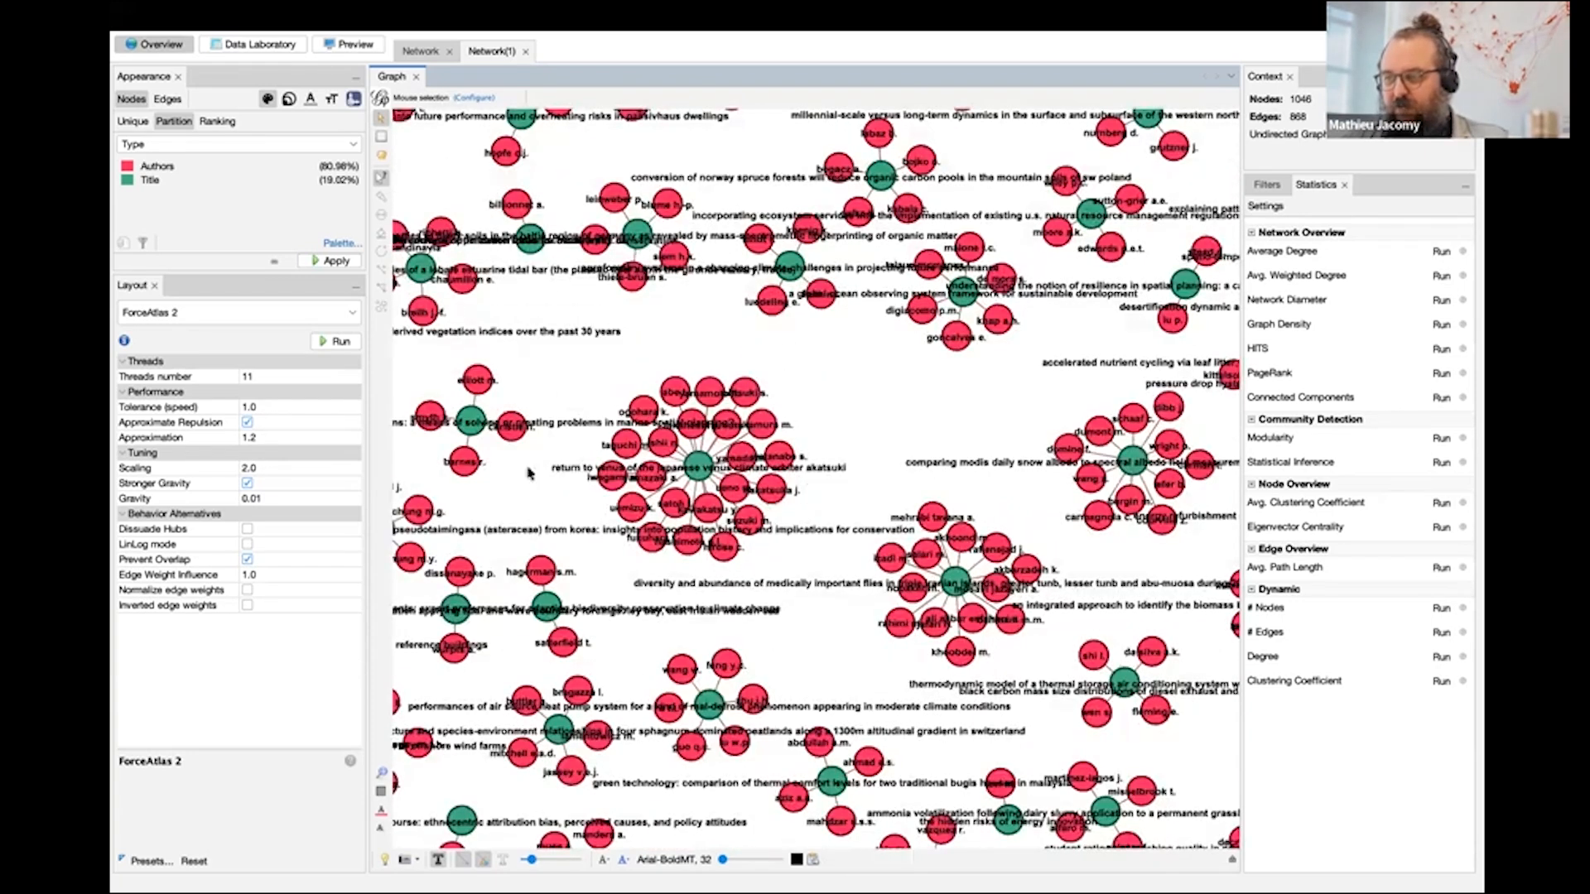
- Compare the same cluster in the co-authorship network and examine the chain of linked author groups above it
left_click(420, 52)
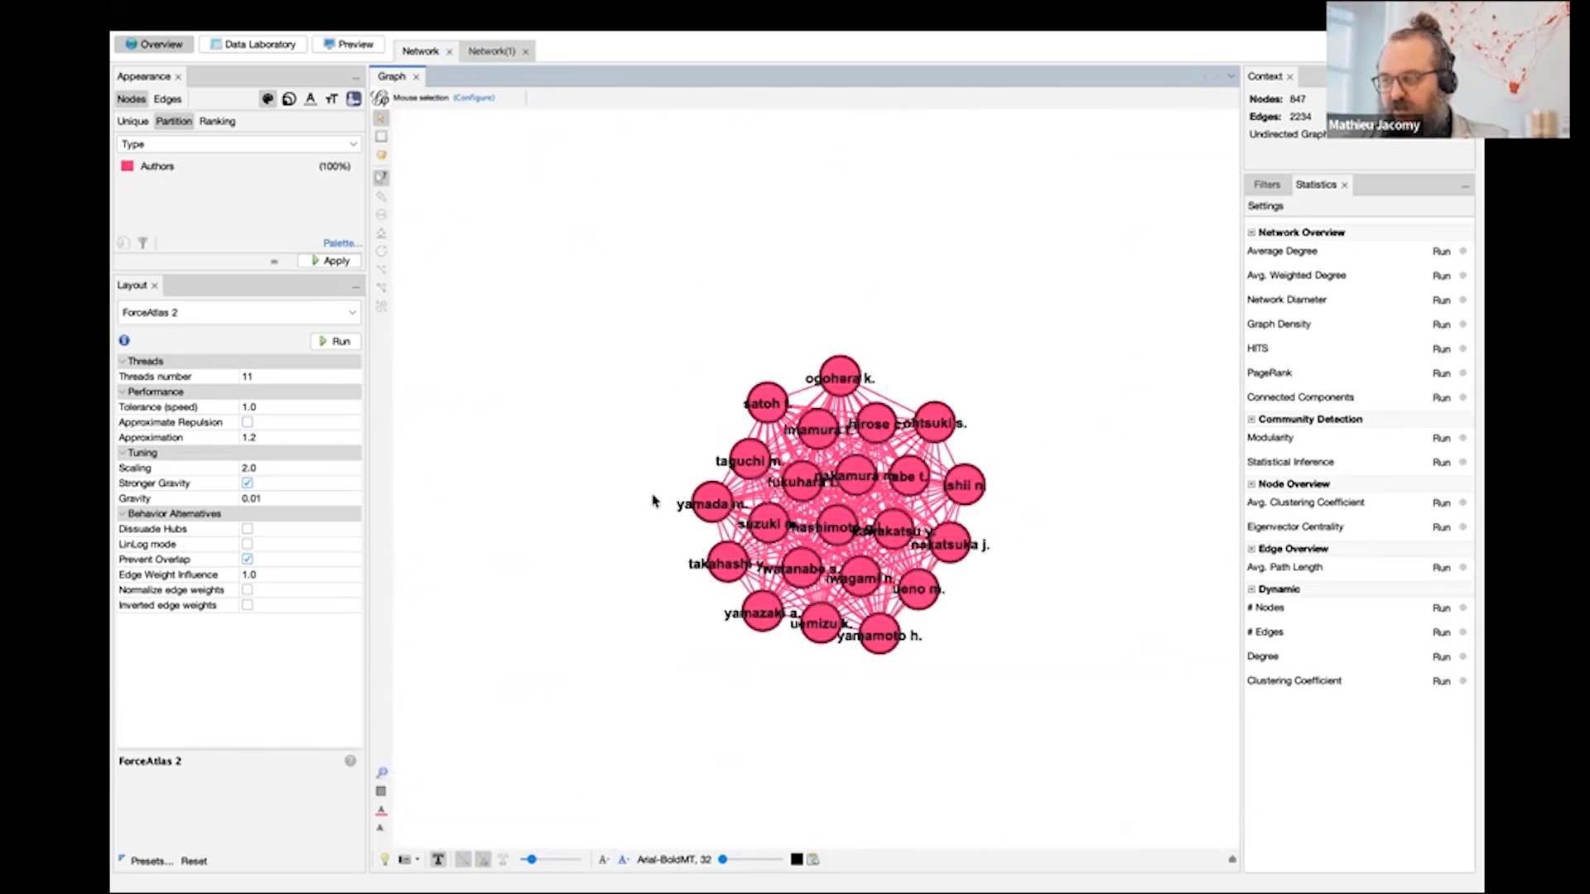
scroll(593, 406, "down", 2)
scroll(593, 406, "down", 5)
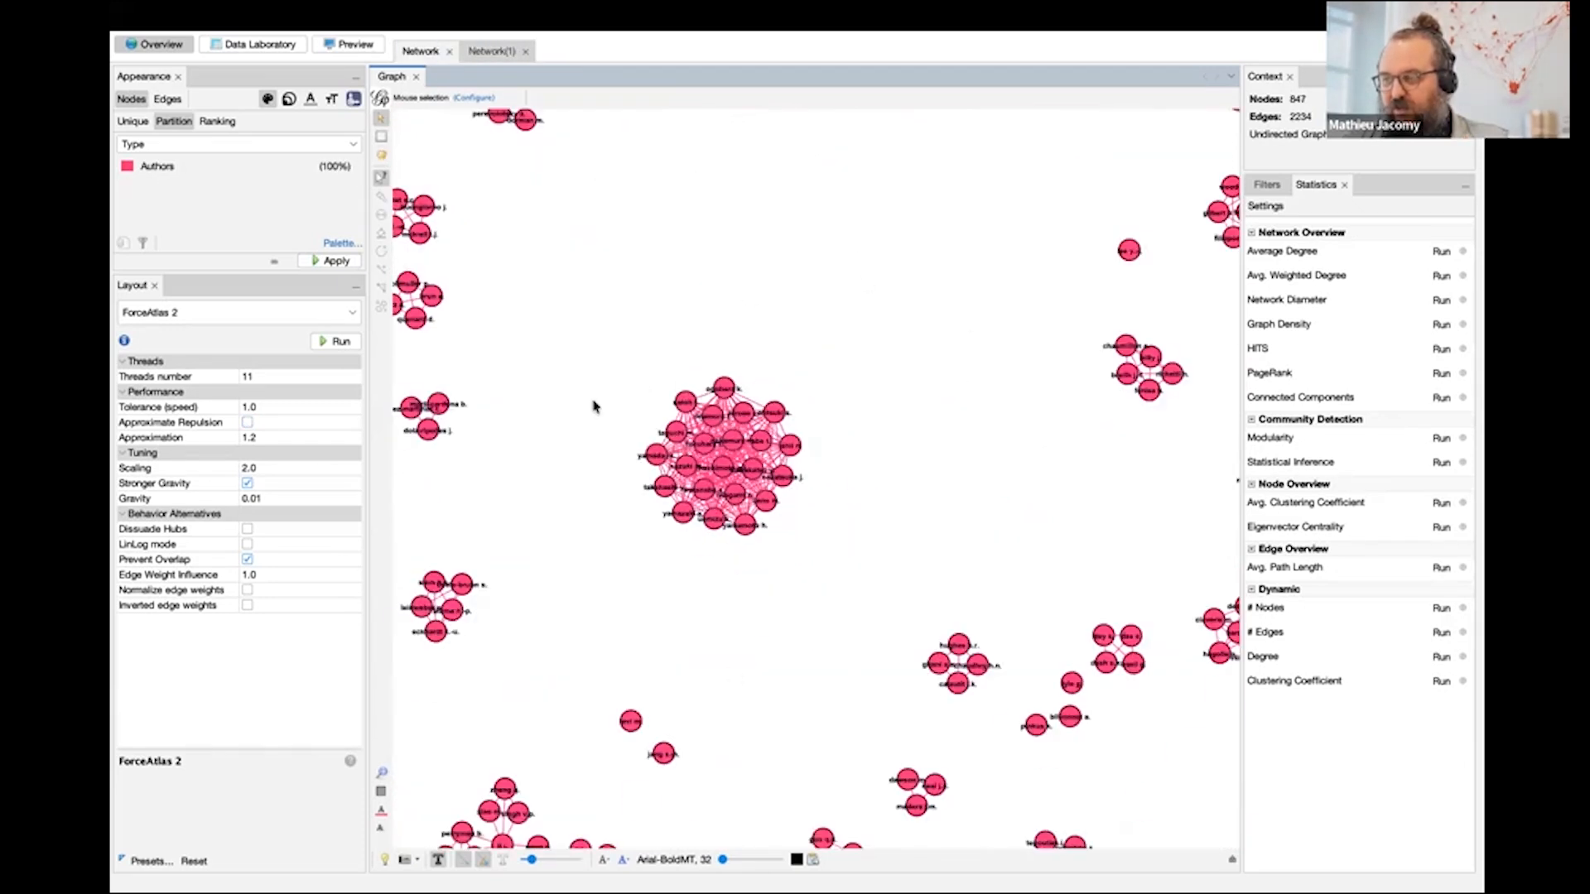
left_click_drag(573, 384, 596, 388)
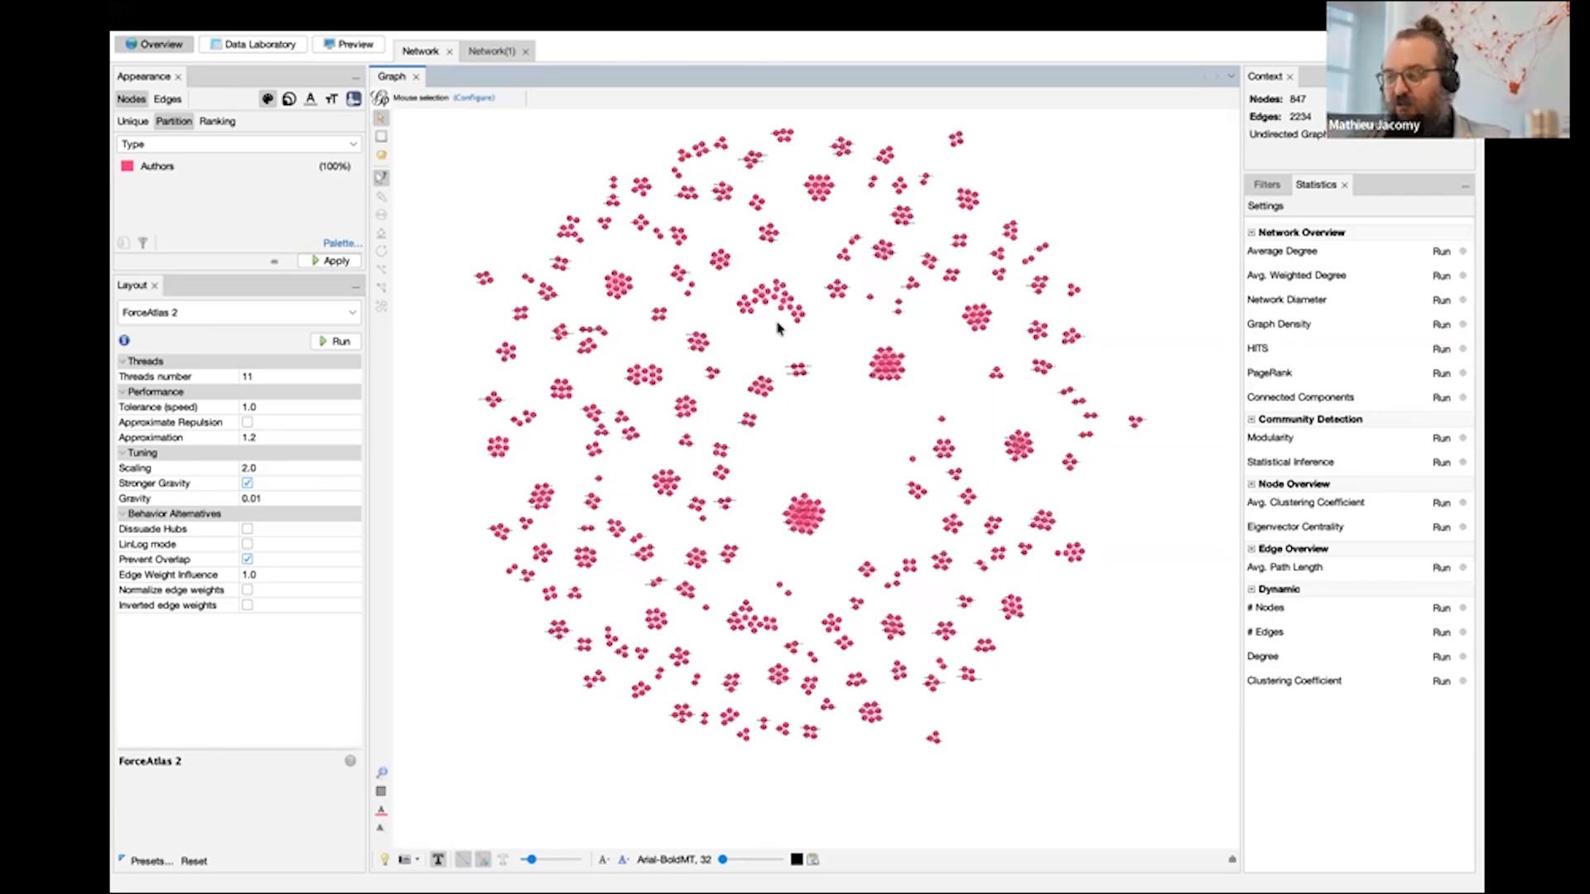
scroll(777, 328, "up", 8)
left_click_drag(736, 299, 735, 323)
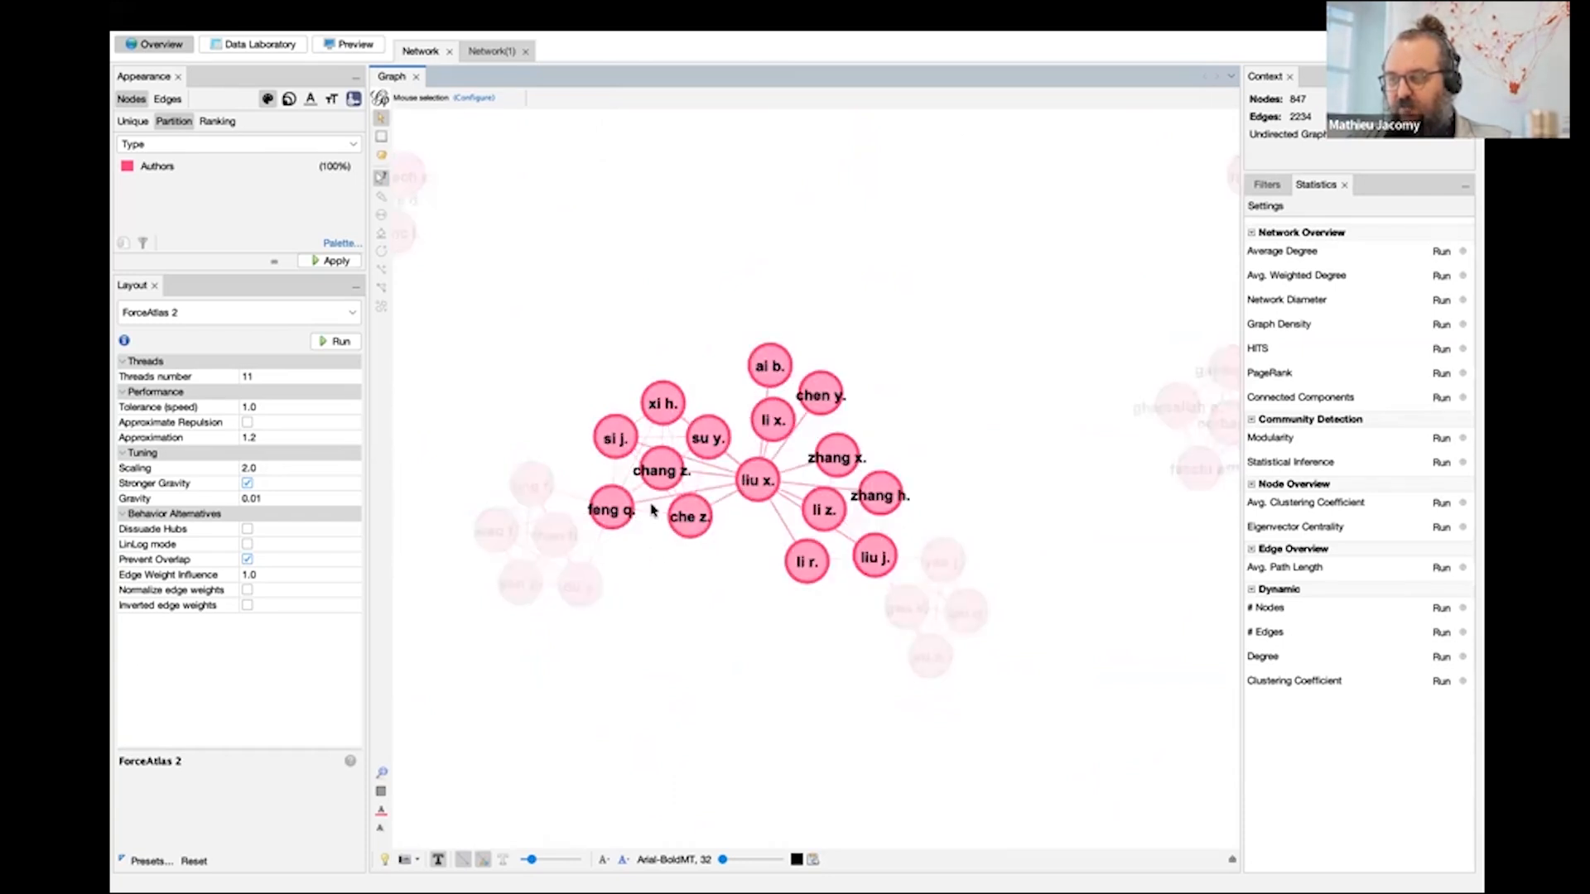
- In Network(1), use the Dragging tool to move the author node shared by two titles upward, clear of the overlapping title labels
left_click(492, 51)
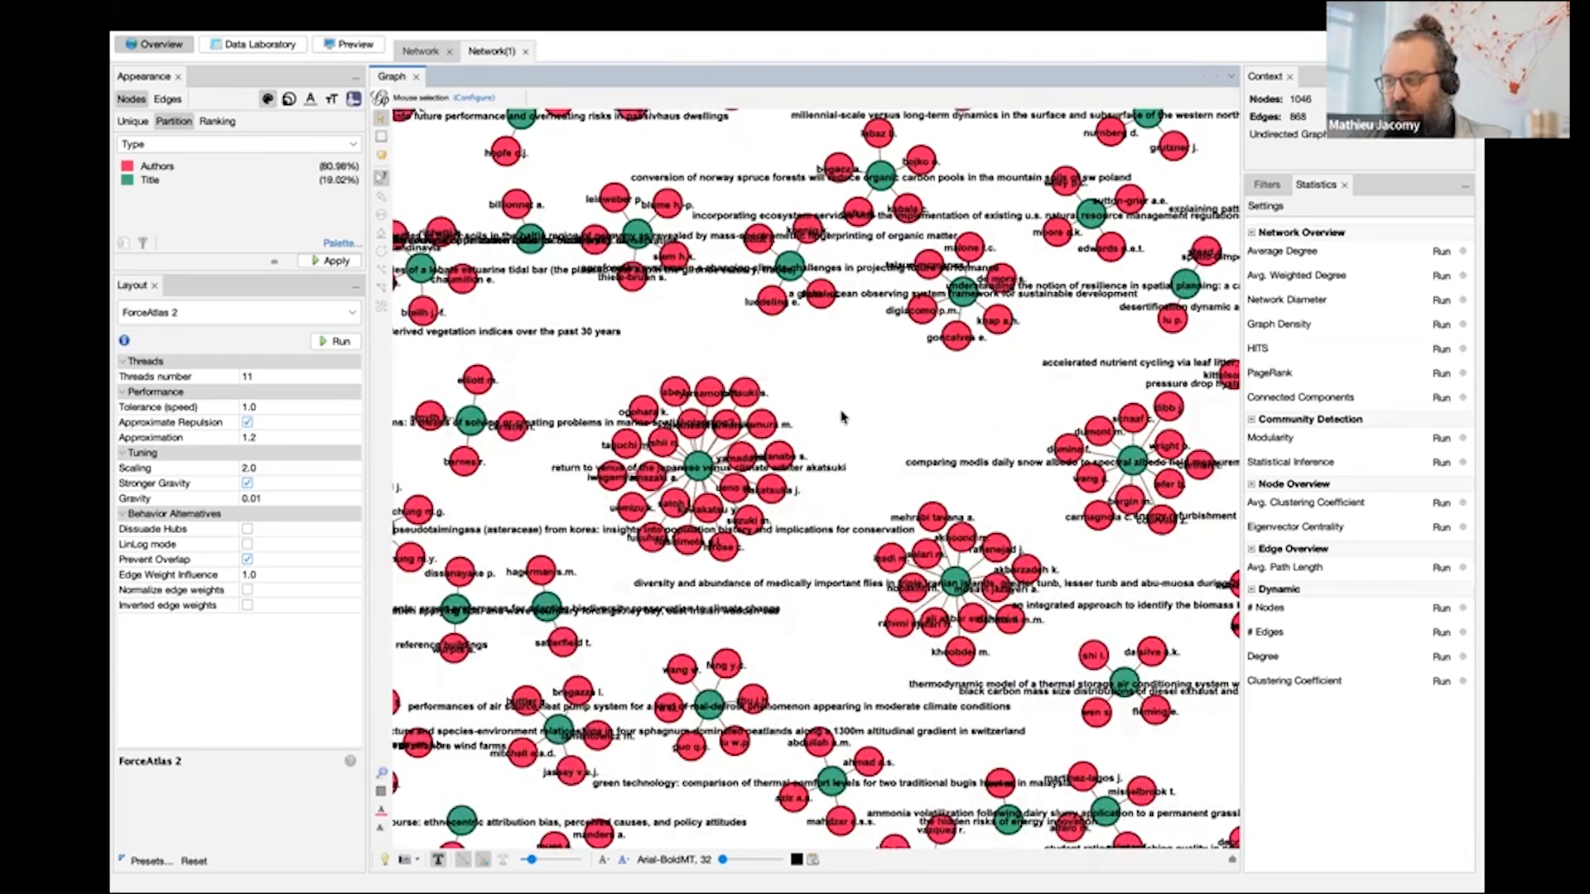
scroll(841, 416, "down", 3)
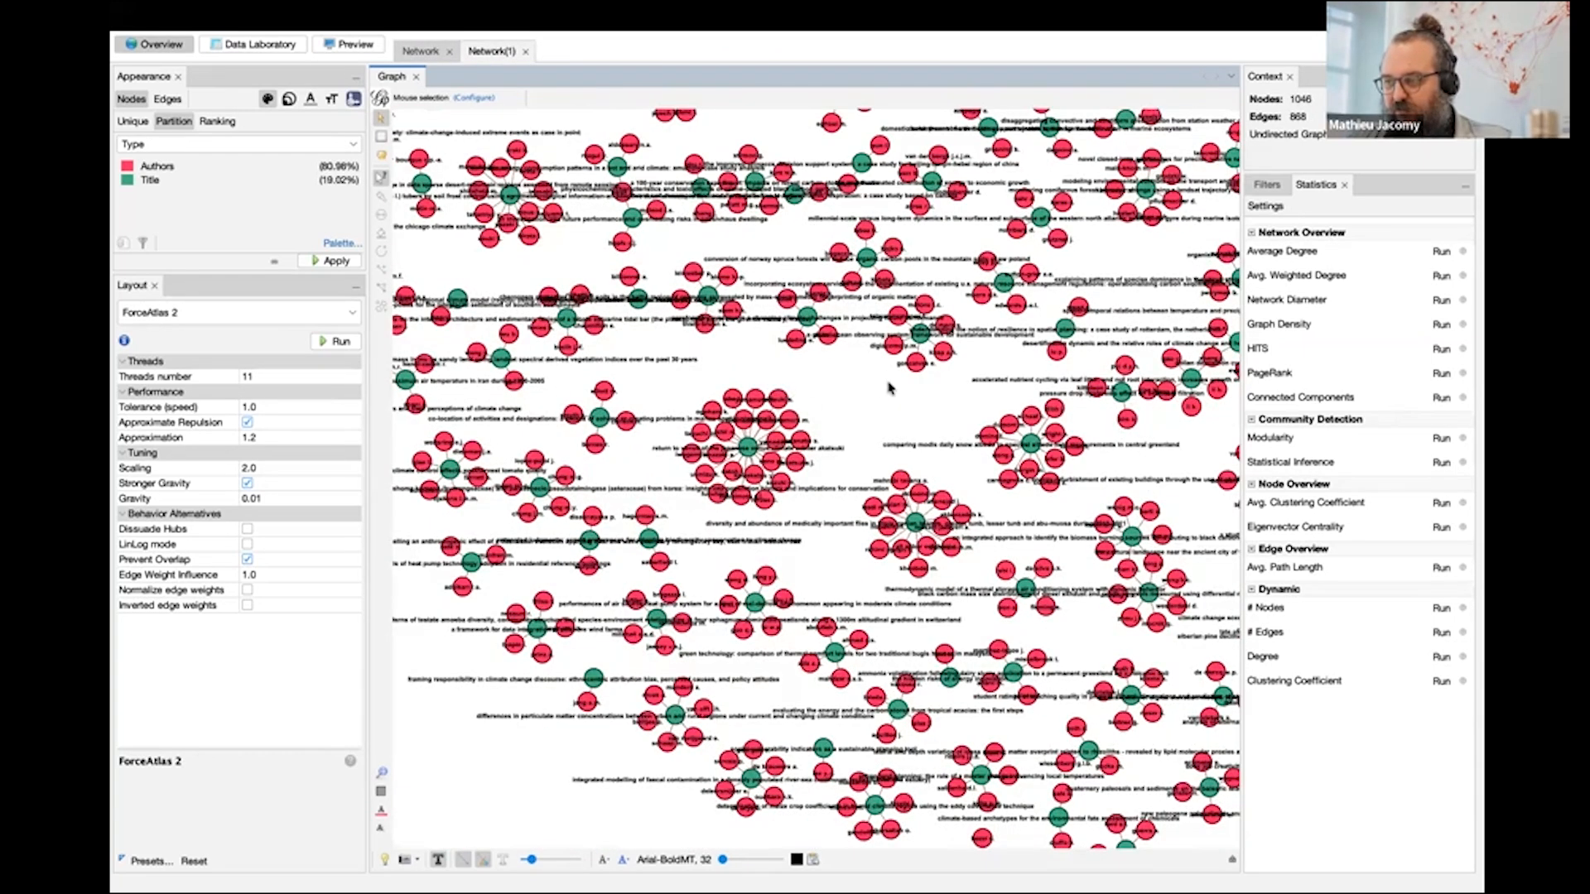
scroll(660, 296, "up", 5)
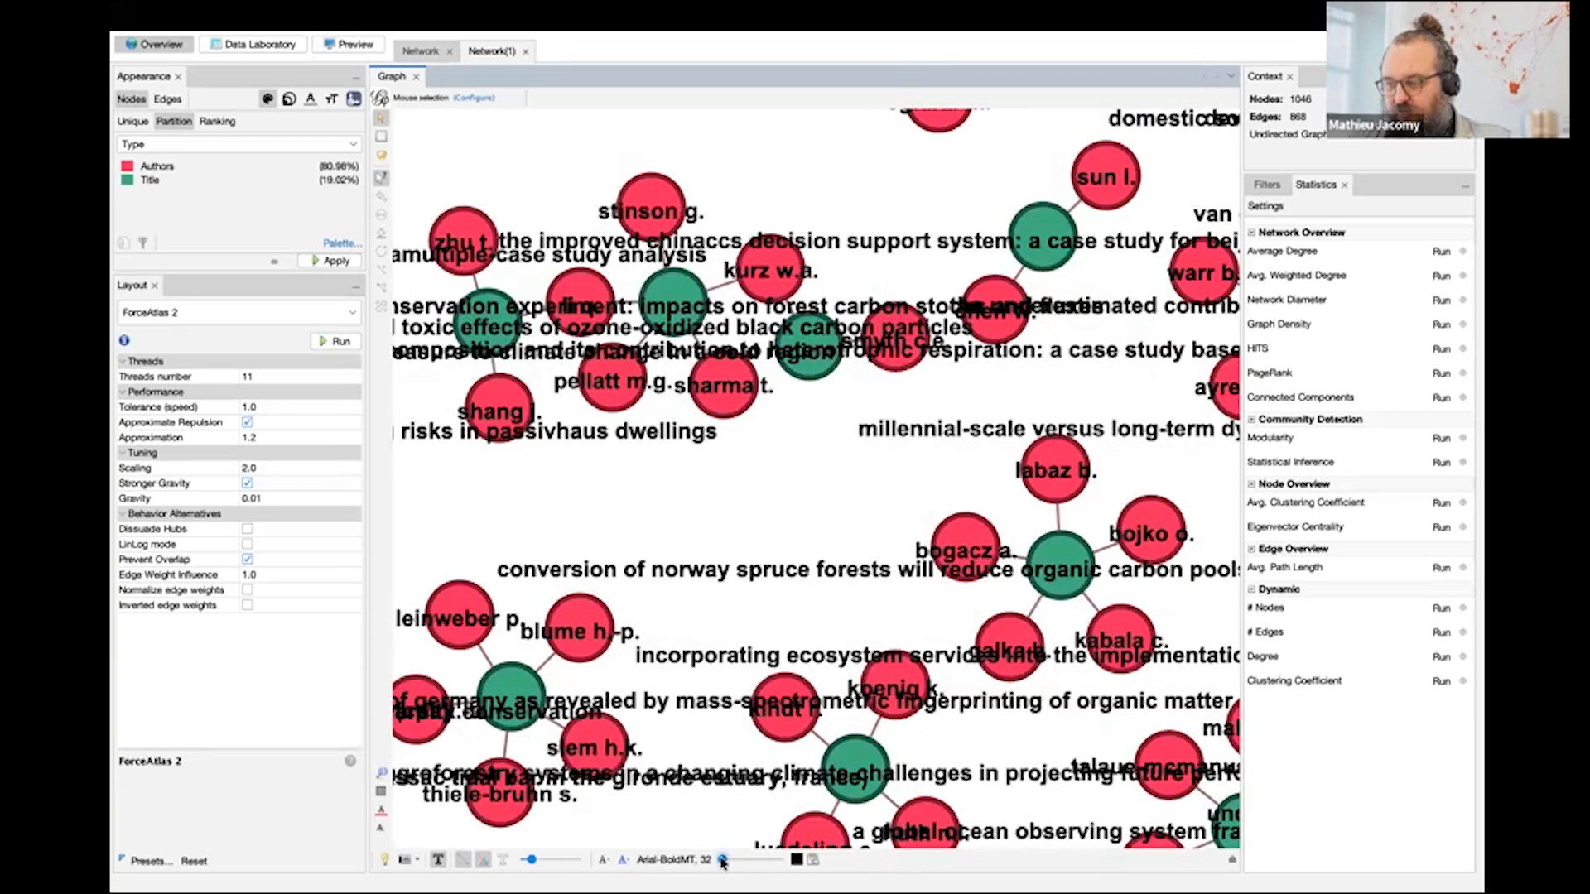
left_click_drag(621, 531, 769, 669)
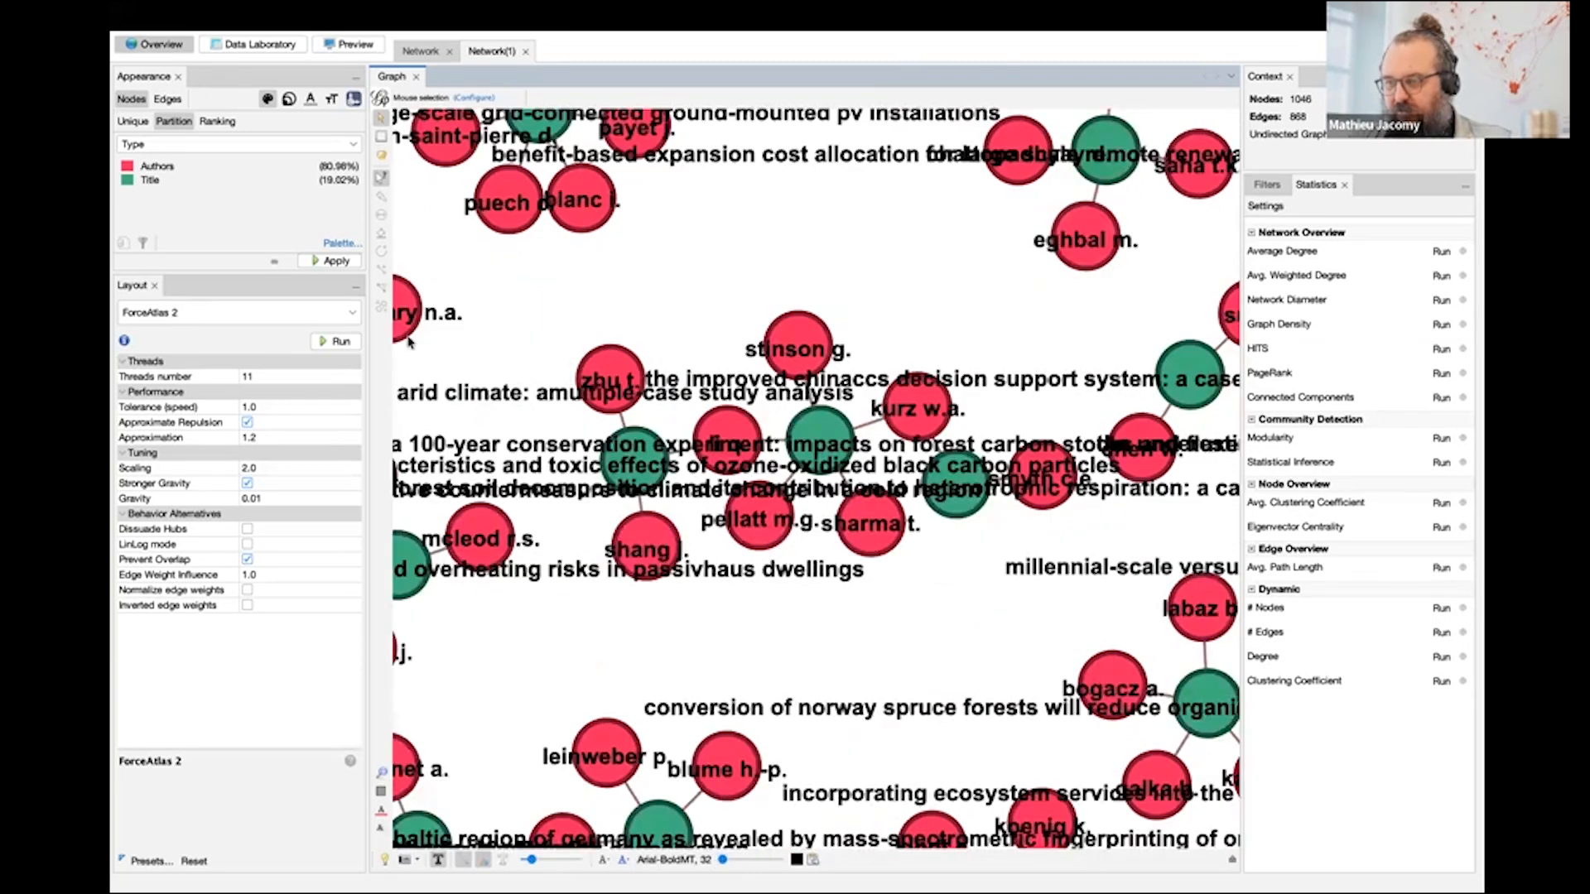
left_click(381, 155)
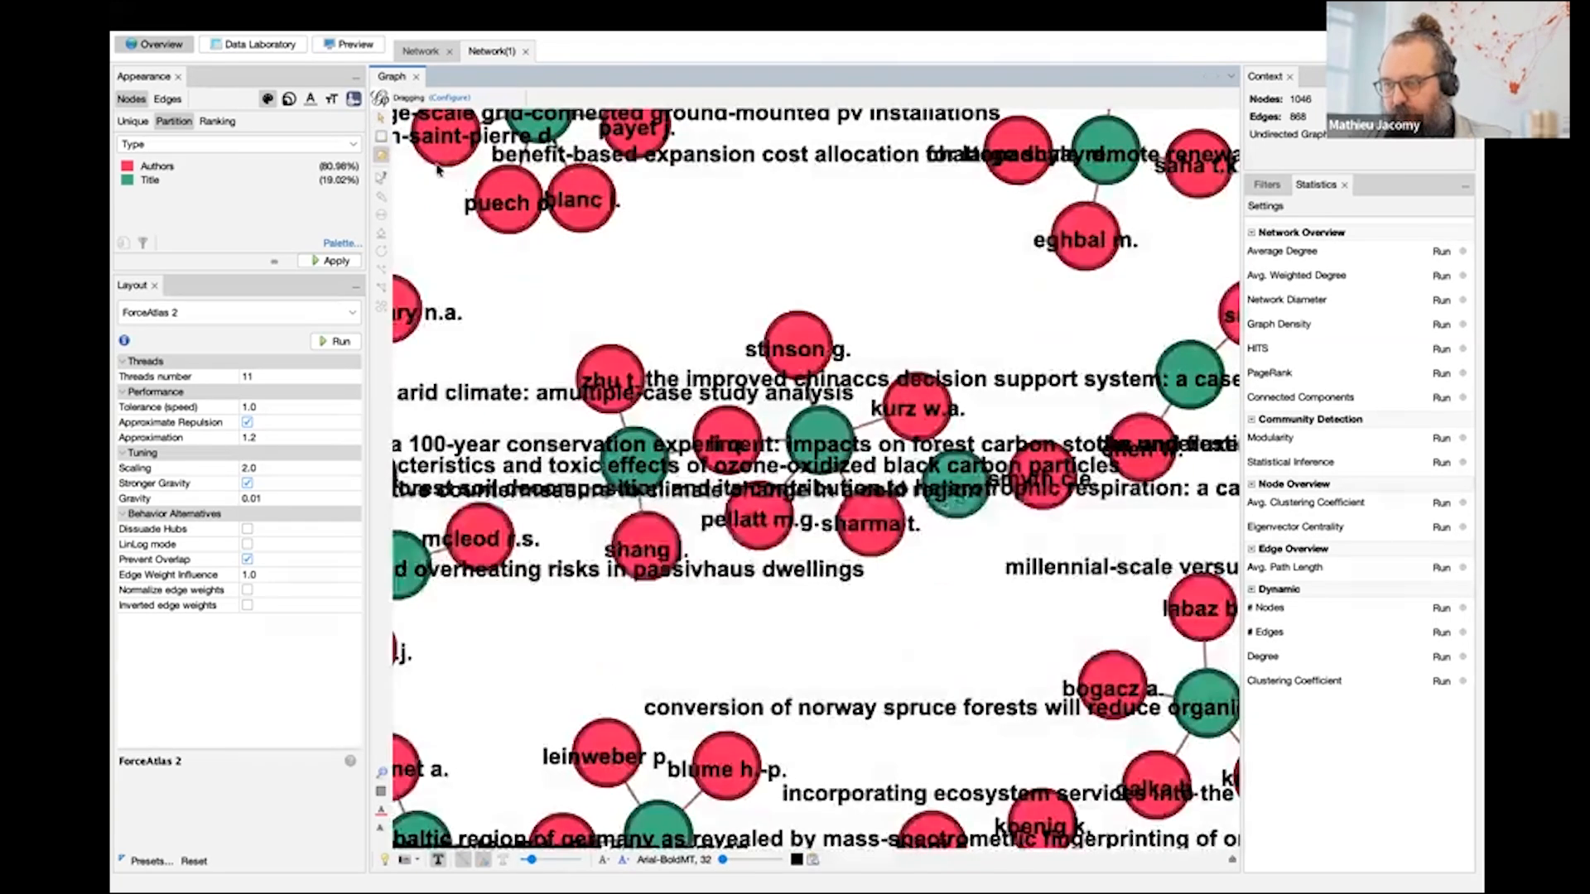
left_click(381, 117)
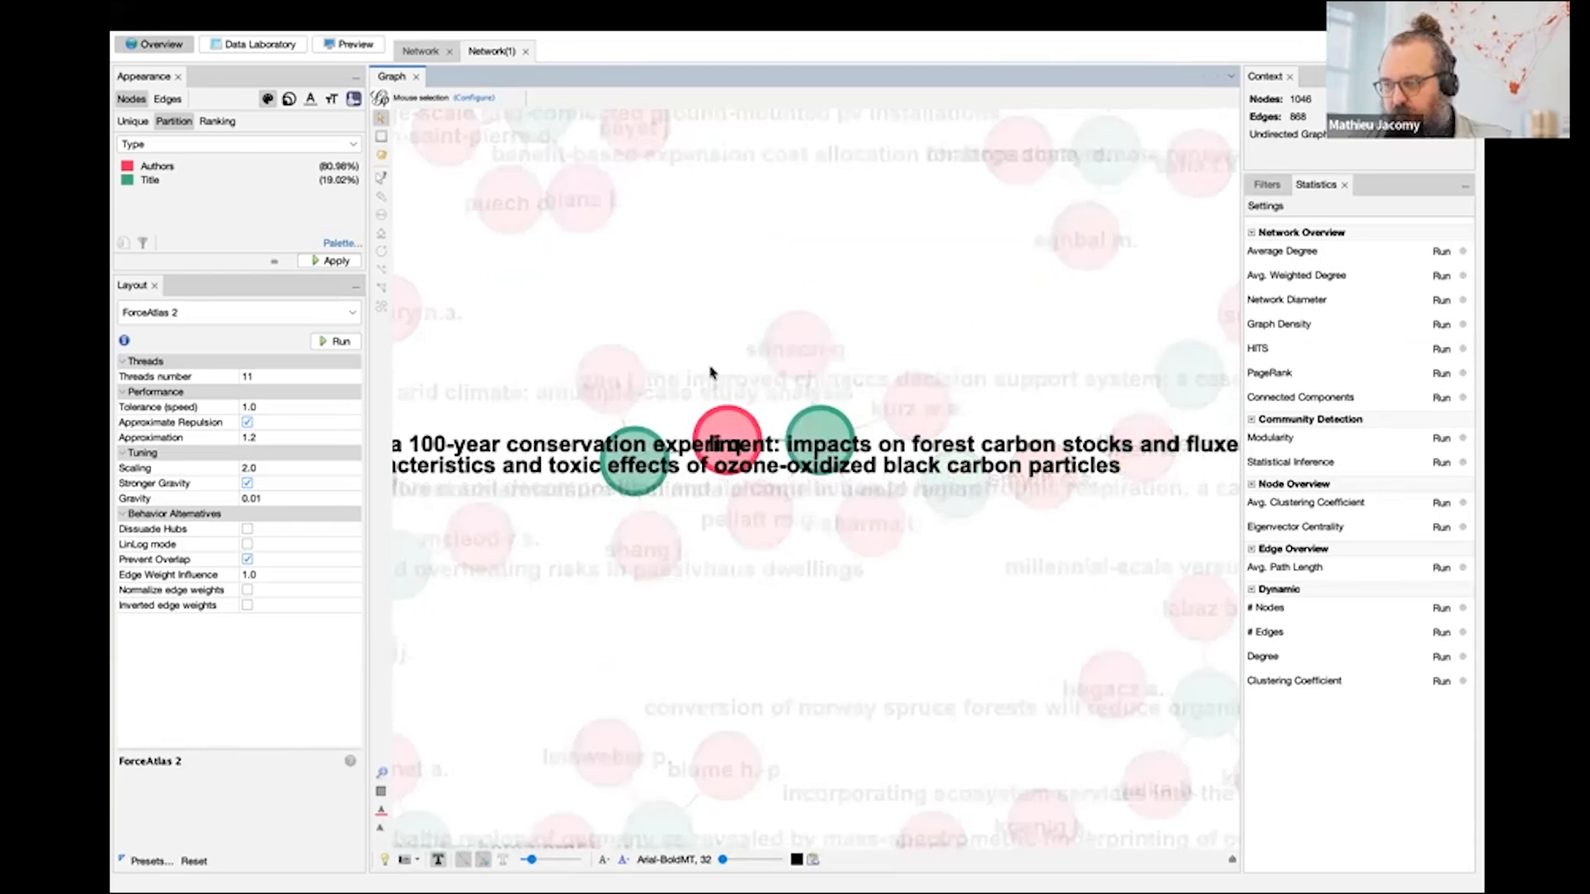
left_click(381, 155)
left_click_drag(728, 435, 723, 401)
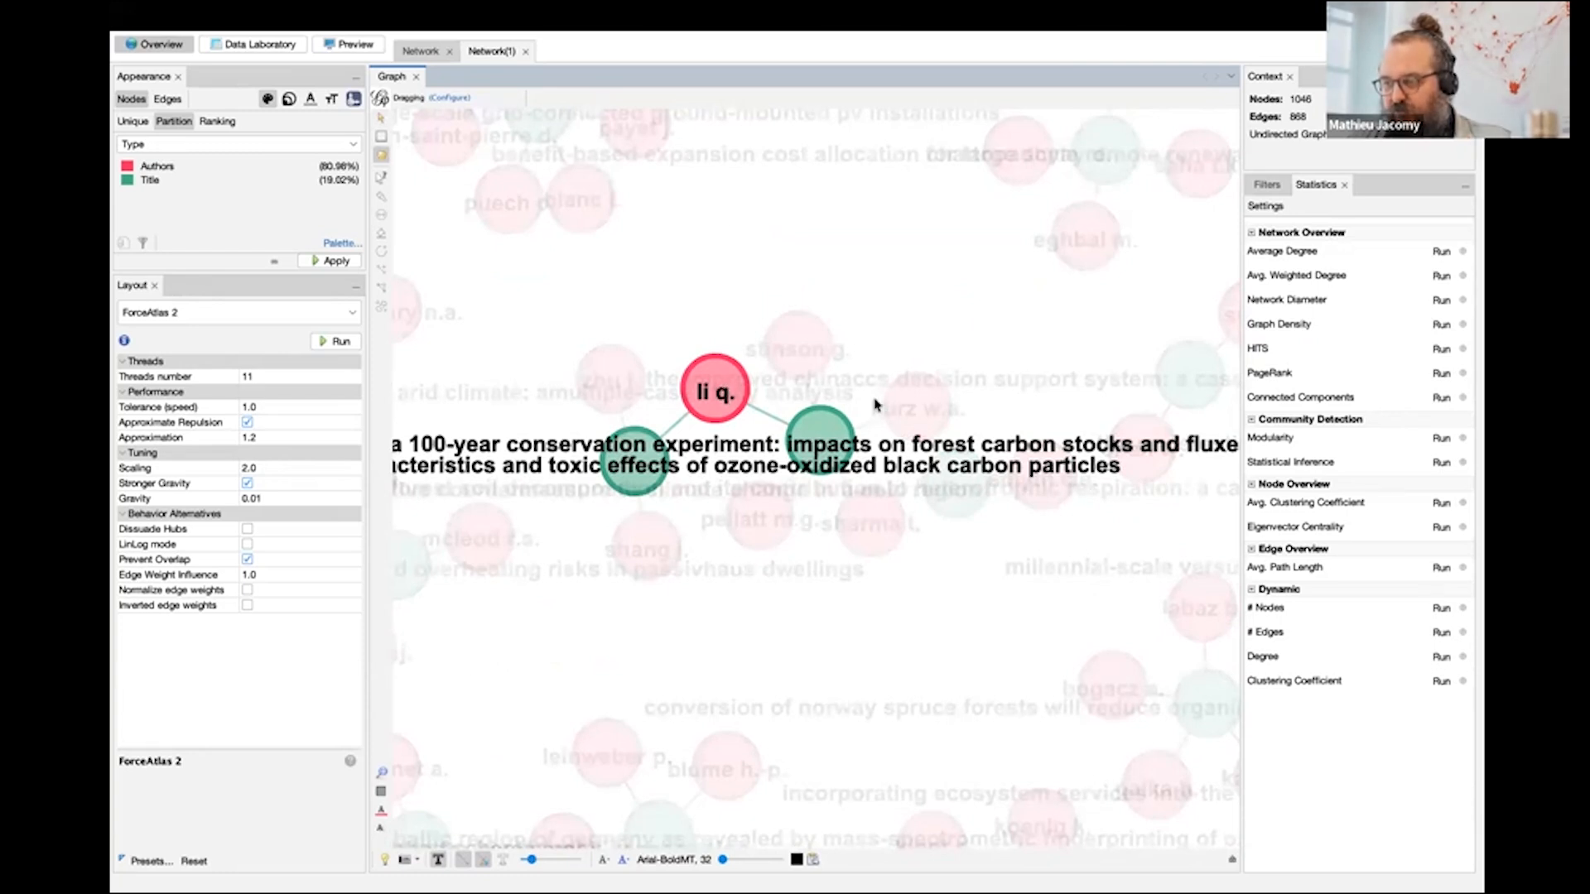
left_click_drag(917, 391, 920, 391)
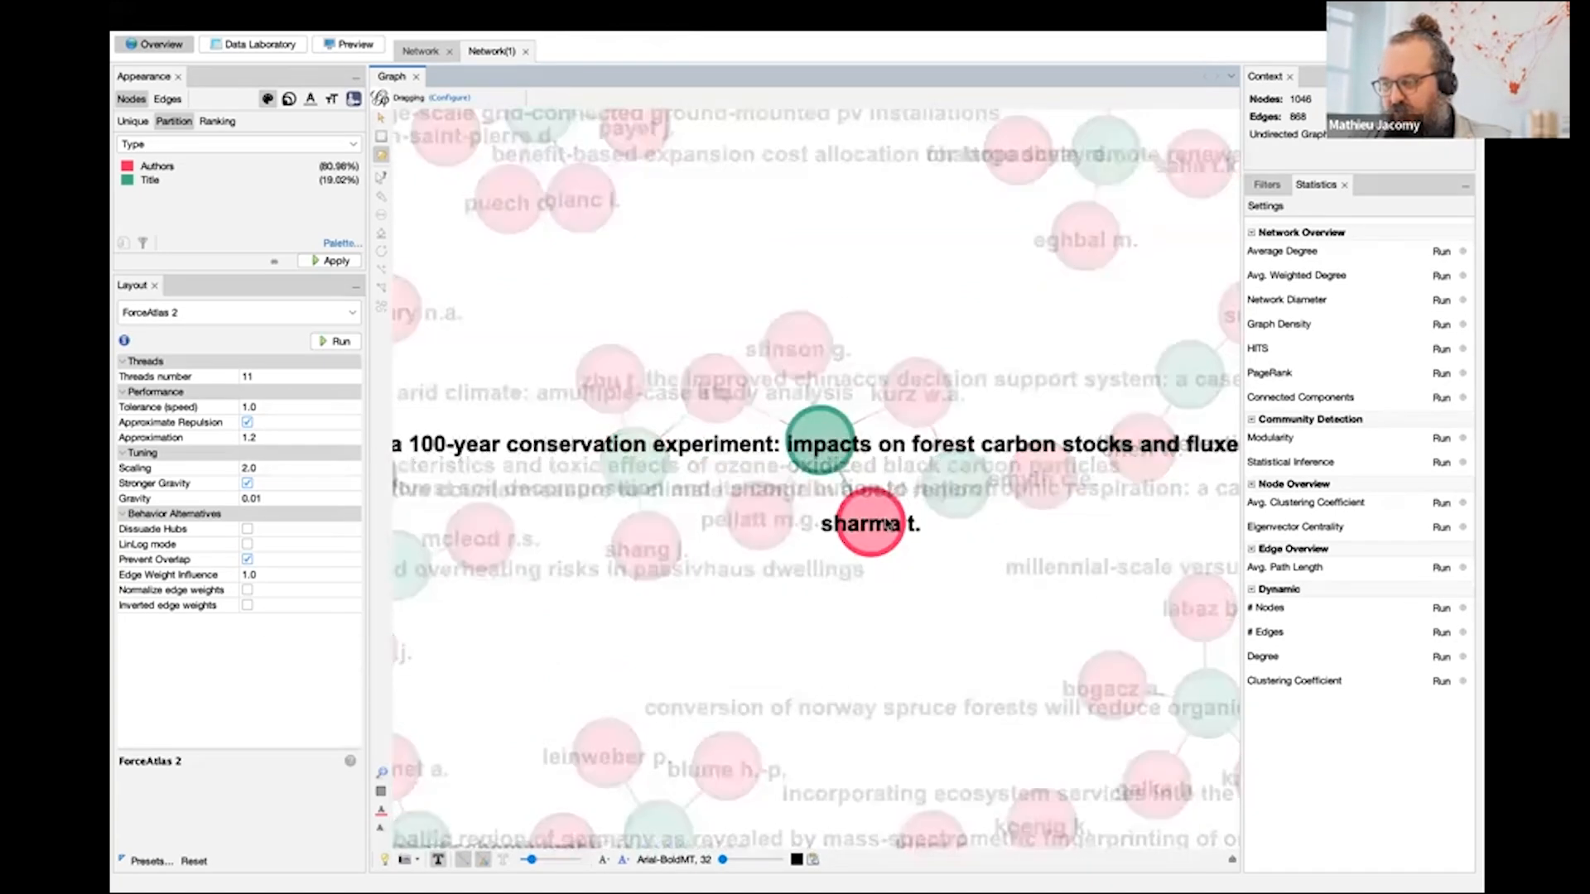
- Hide the node labels in Network(1) and examine the title-centred clusters across the whole bipartite network
scroll(998, 603, "down", 3)
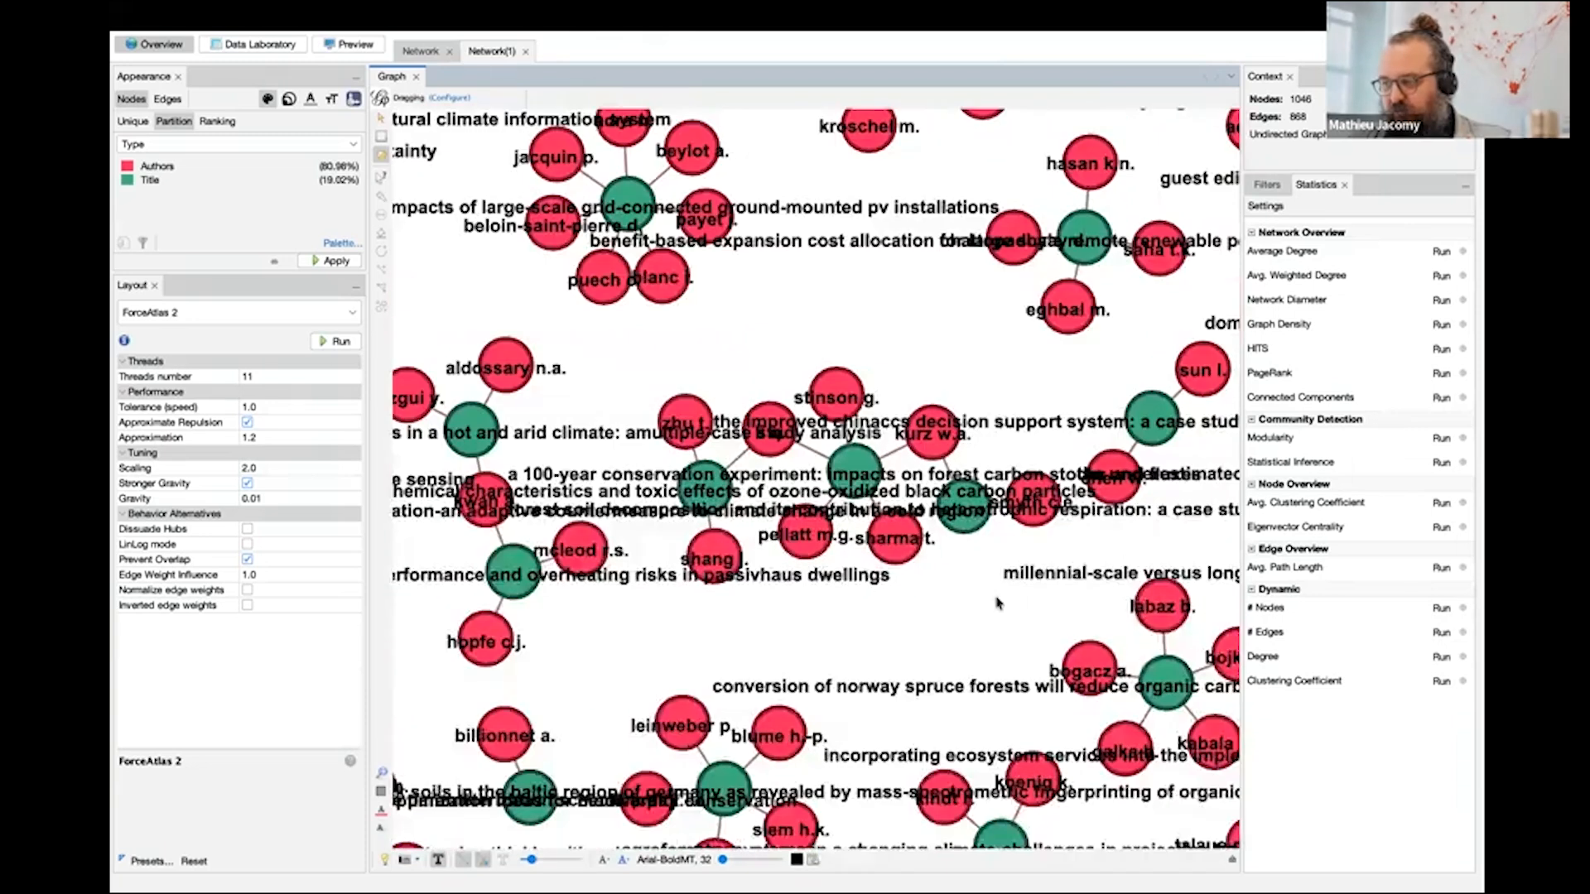
scroll(949, 617, "down", 6)
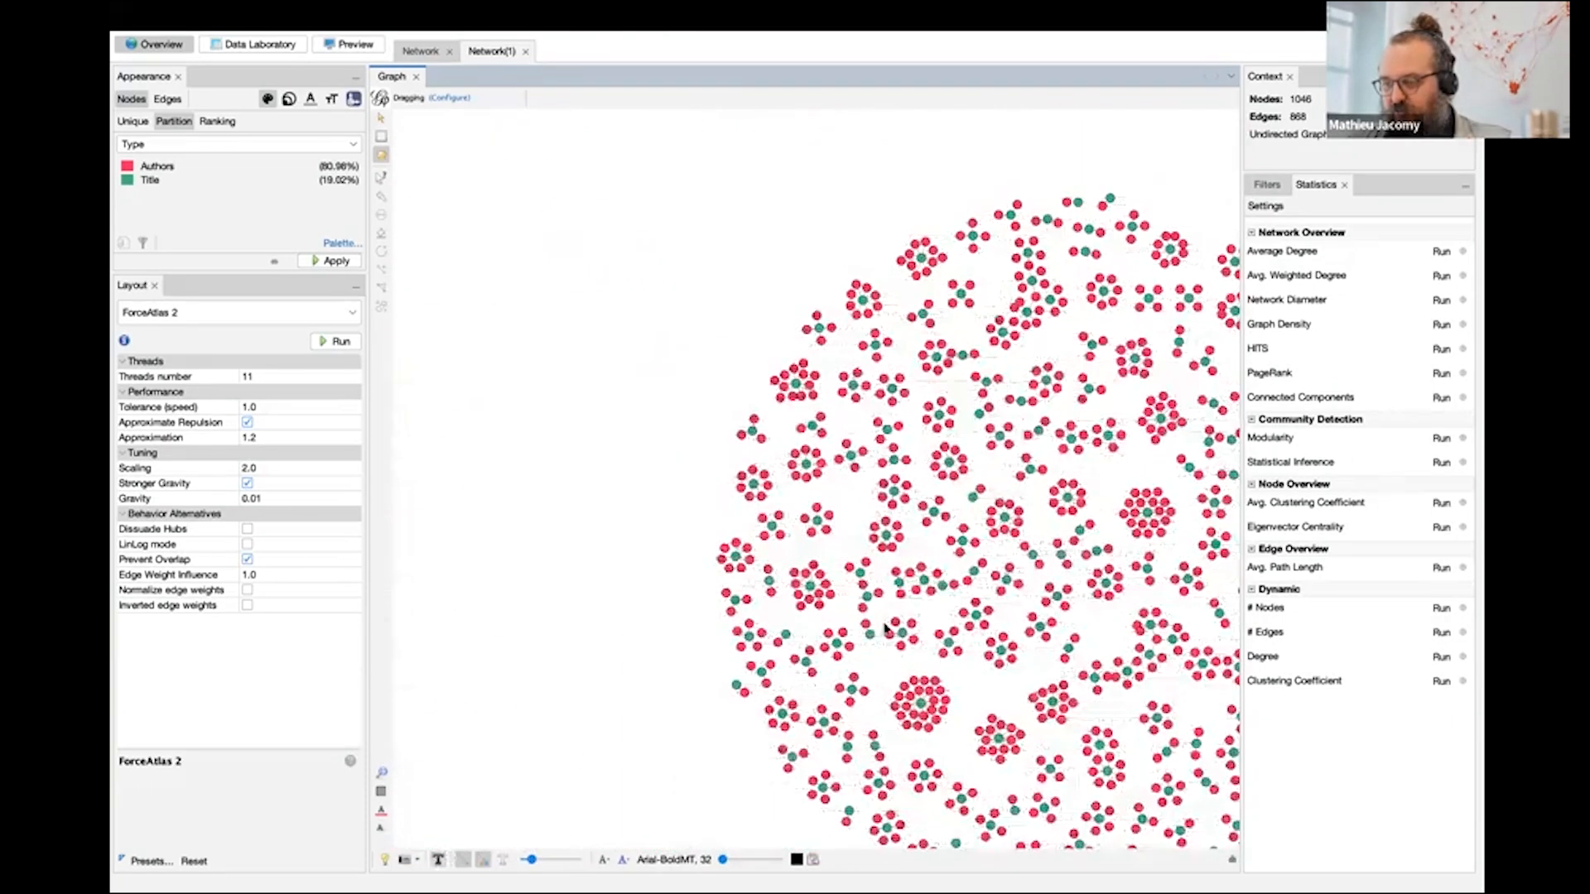
scroll(942, 593, "up", 2)
scroll(941, 587, "up", 2)
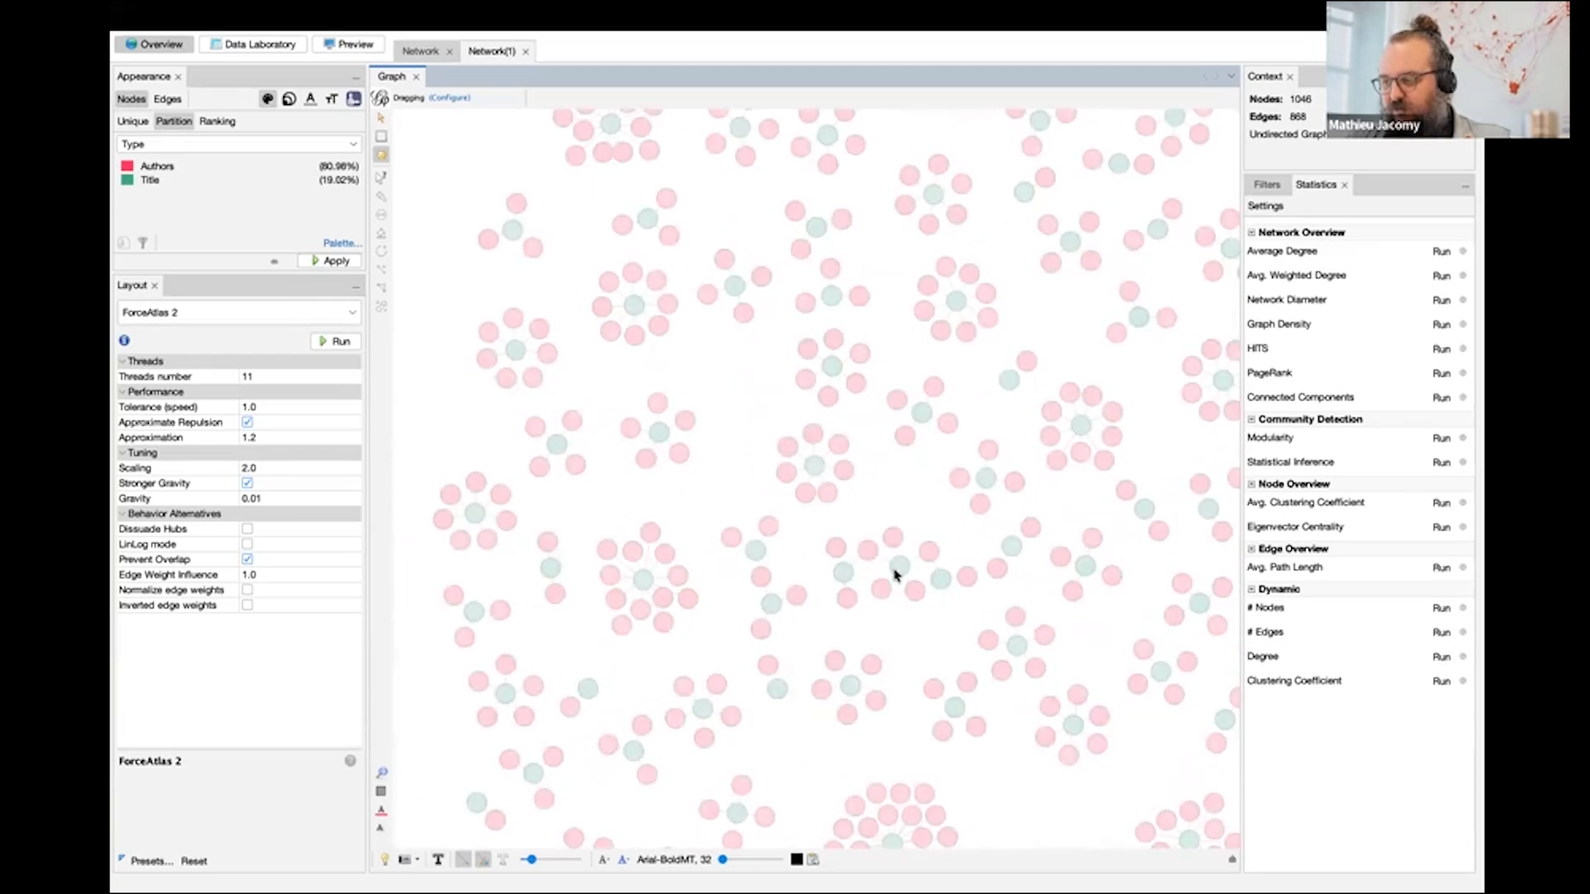
scroll(865, 568, "up", 1)
scroll(870, 570, "down", 4)
scroll(871, 524, "up", 2)
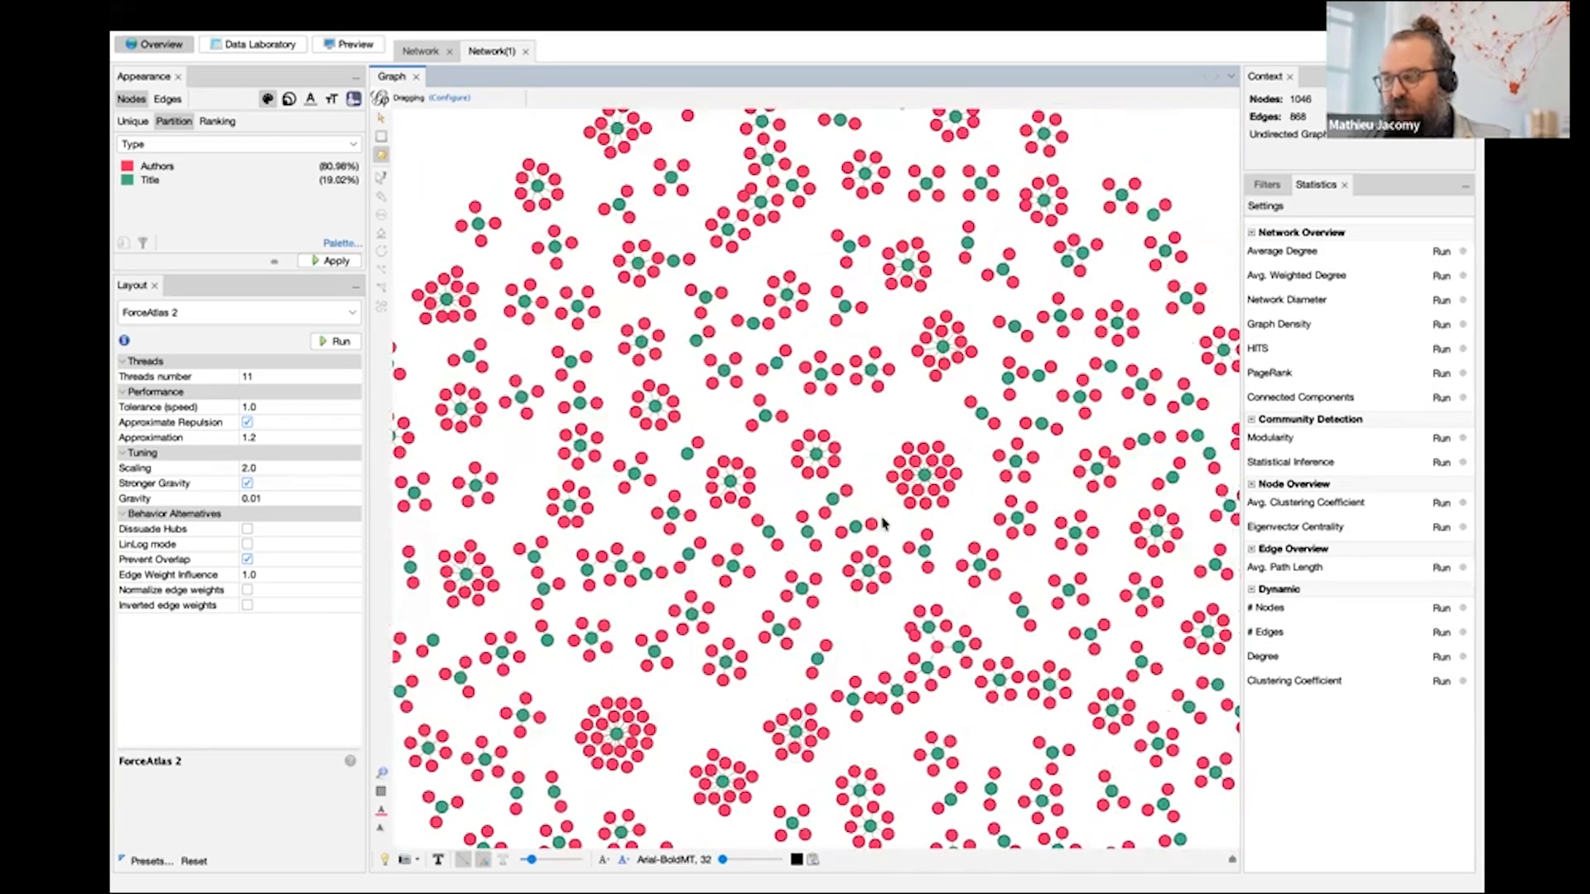